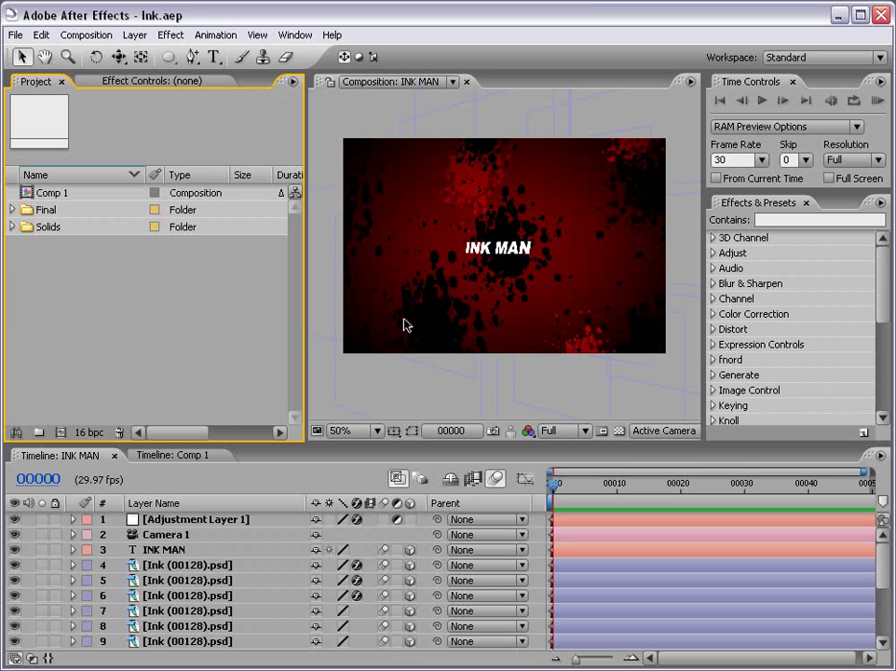
# Preview the finished INK MAN and Comp 1 animations in the enlarged composition view.
pyautogui.press('`')
pyautogui.scroll(1, 469, 284)
pyautogui.press('KP_0')
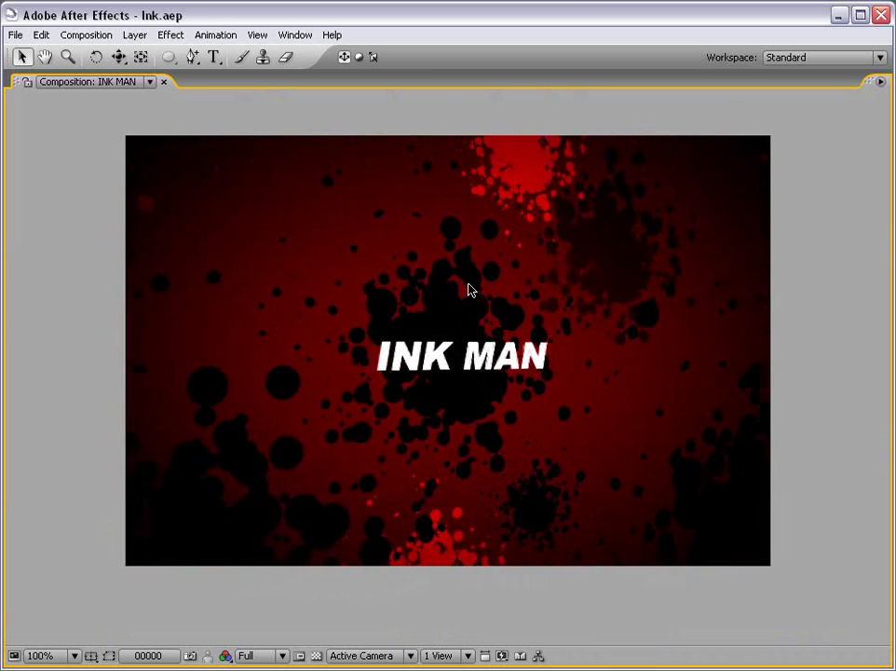
pyautogui.press('`')
pyautogui.click(209, 457)
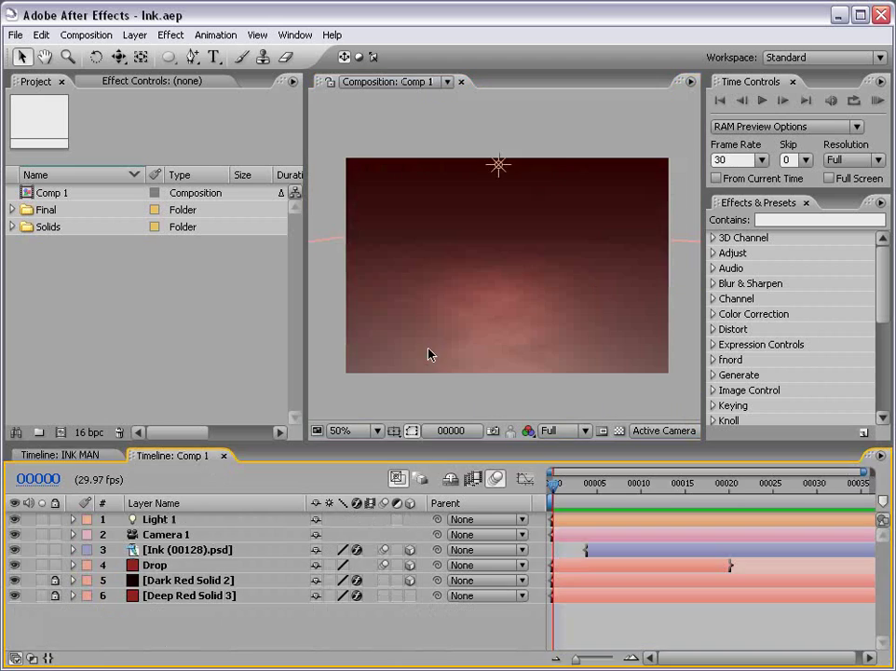
pyautogui.press('`')
pyautogui.press('KP_0')
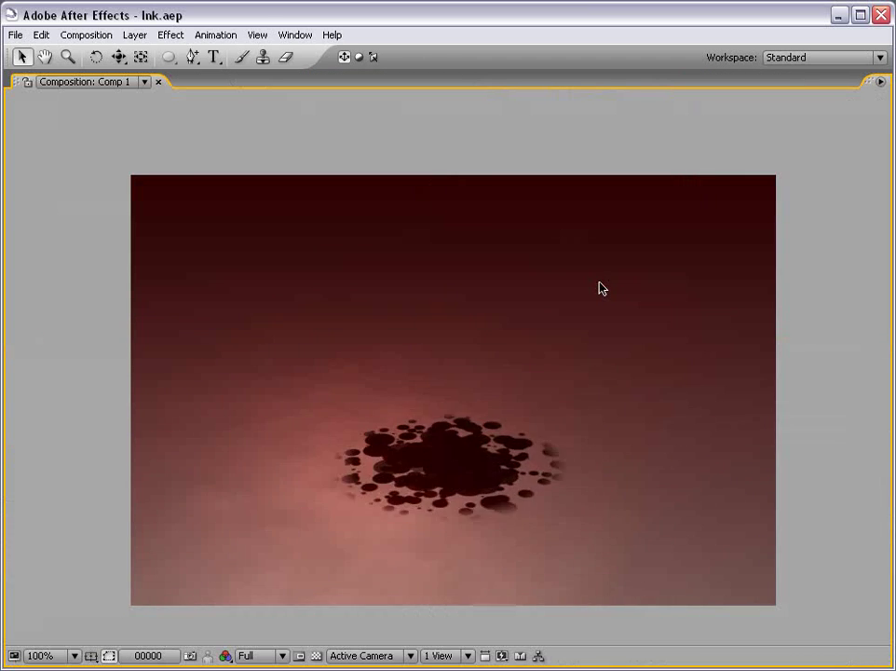
pyautogui.press('space')
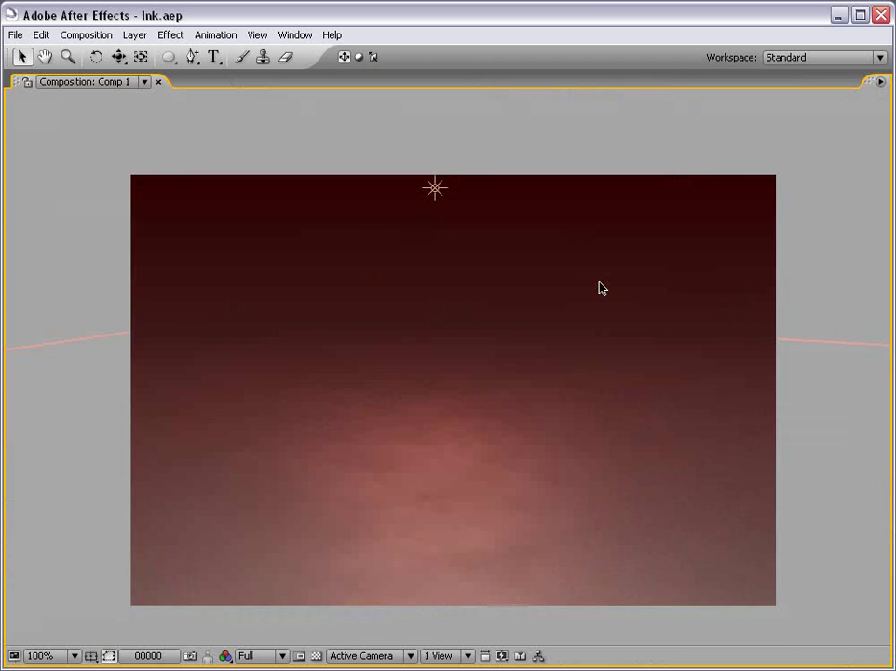
pyautogui.press('`')
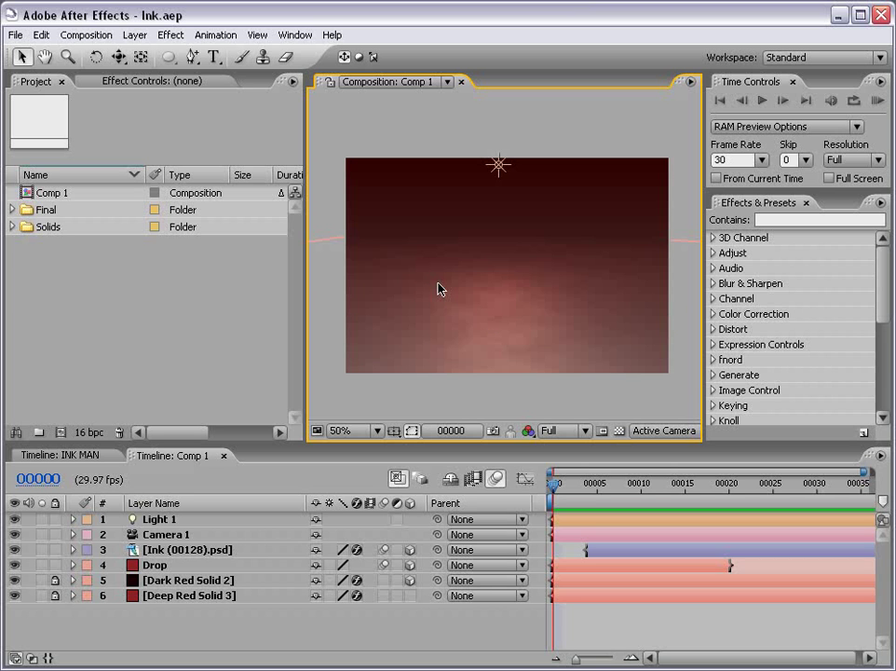
# Create a new composition, Comp 2, with the NTSC DV preset at 720 x 480 and a duration of 269 frames.
pyautogui.click(165, 290)
pyautogui.click(86, 37)
pyautogui.click(85, 53)
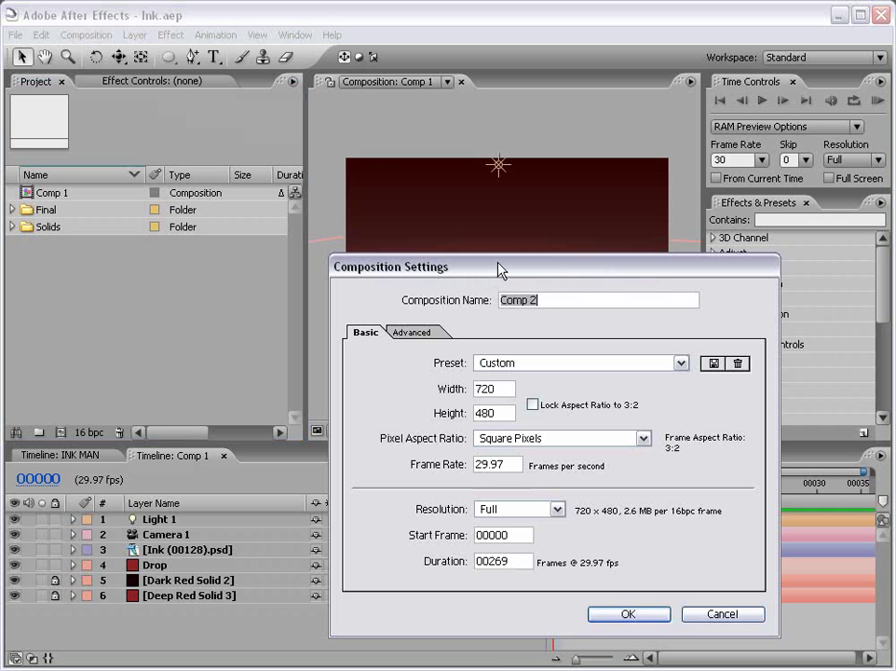
pyautogui.click(559, 363)
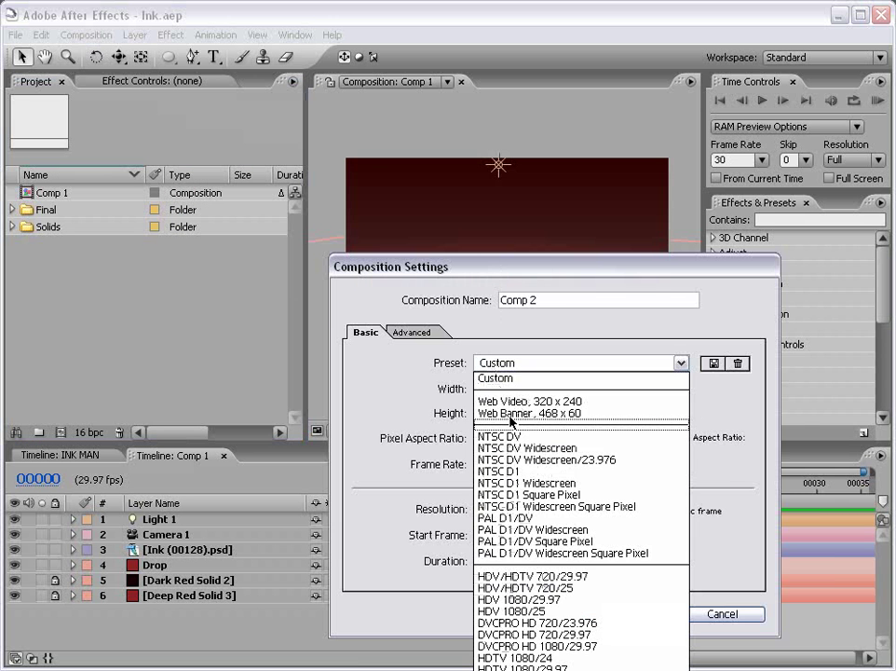
pyautogui.click(522, 441)
pyautogui.moveTo(391, 267); pyautogui.dragTo(339, 210)
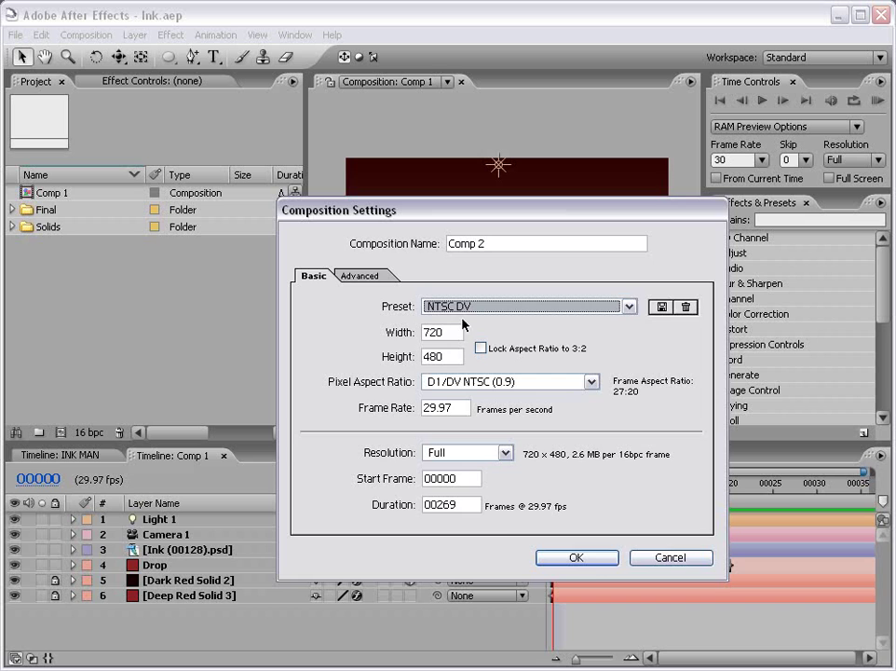
pyautogui.click(590, 562)
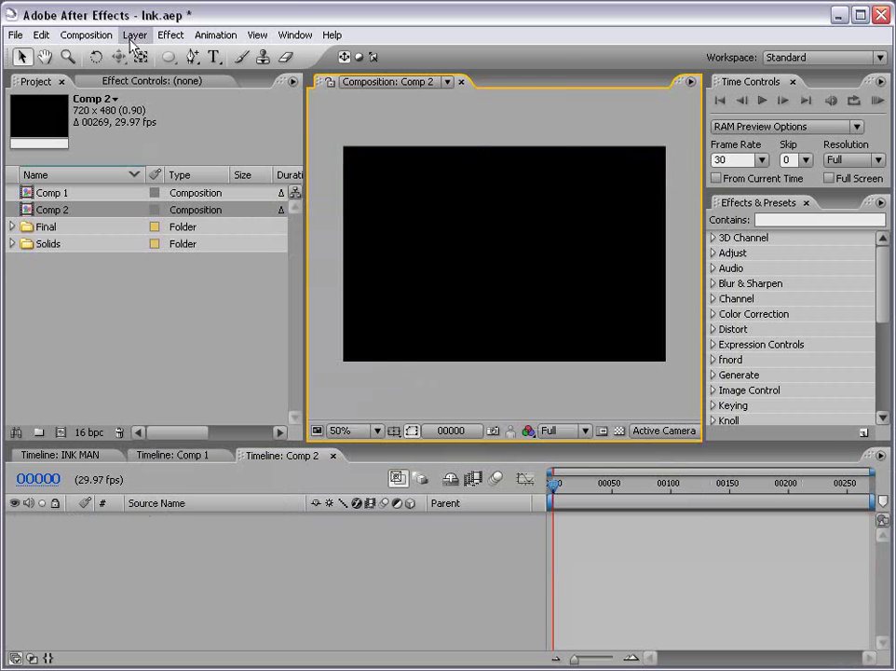
# Add a white 720 x 480 solid layer to Comp 2.
pyautogui.click(134, 35)
pyautogui.moveTo(149, 53)
pyautogui.click(372, 83)
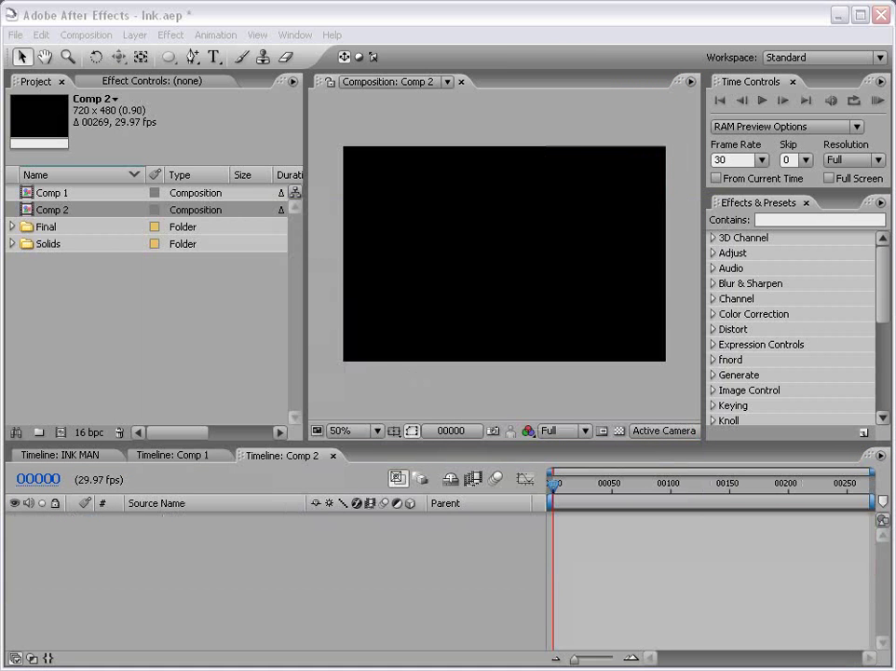
pyautogui.click(333, 467)
pyautogui.moveTo(319, 401); pyautogui.dragTo(254, 294)
pyautogui.click(649, 283)
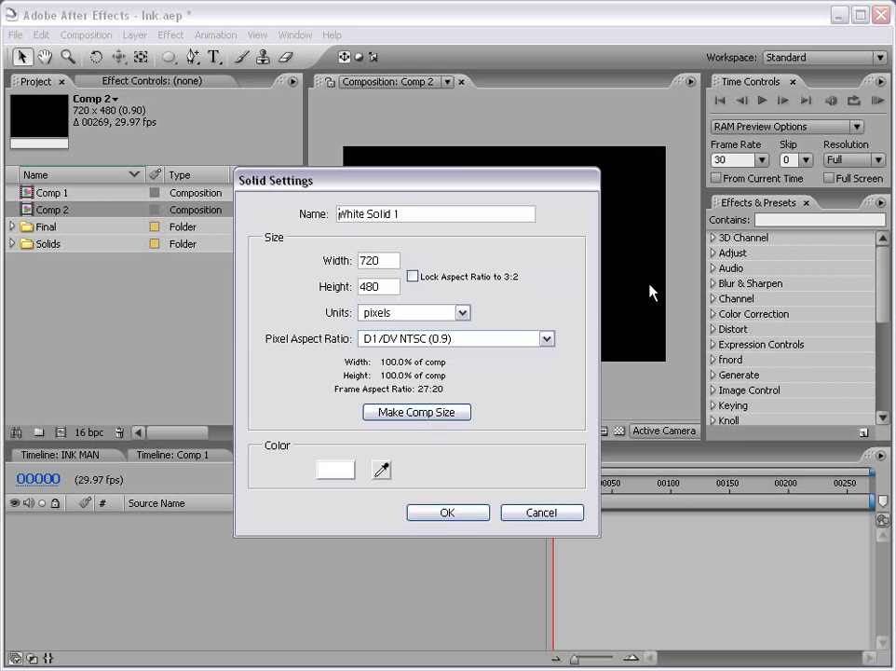
pyautogui.click(445, 512)
# Find the CC Particle World effect and apply it to the white solid.
pyautogui.click(773, 220)
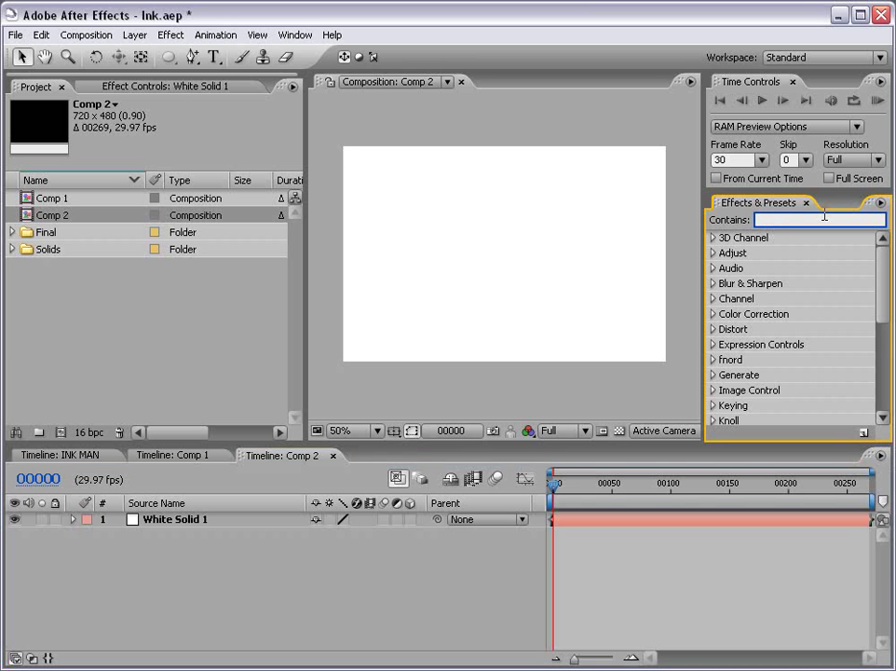
pyautogui.write('partic')
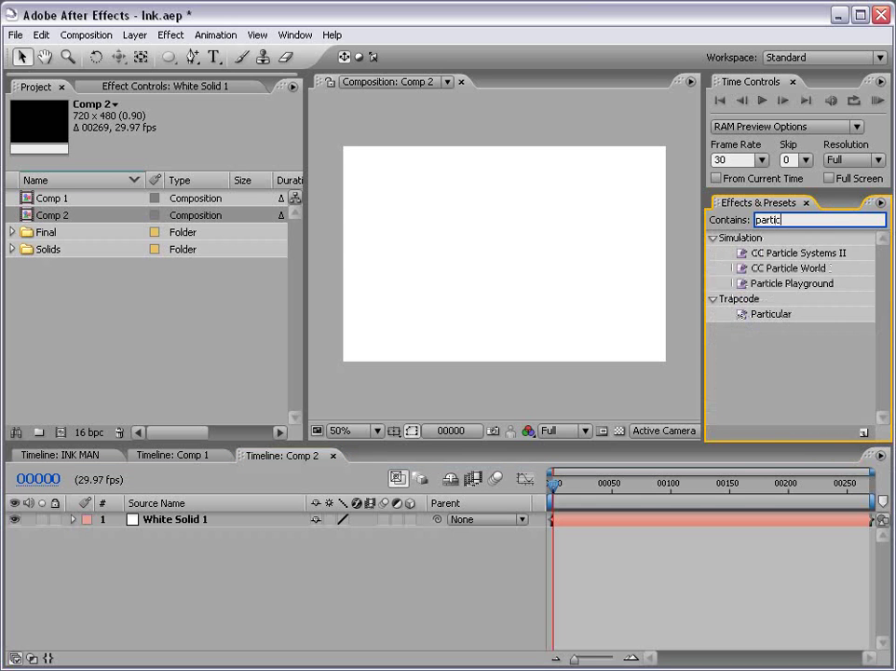
pyautogui.write('l')
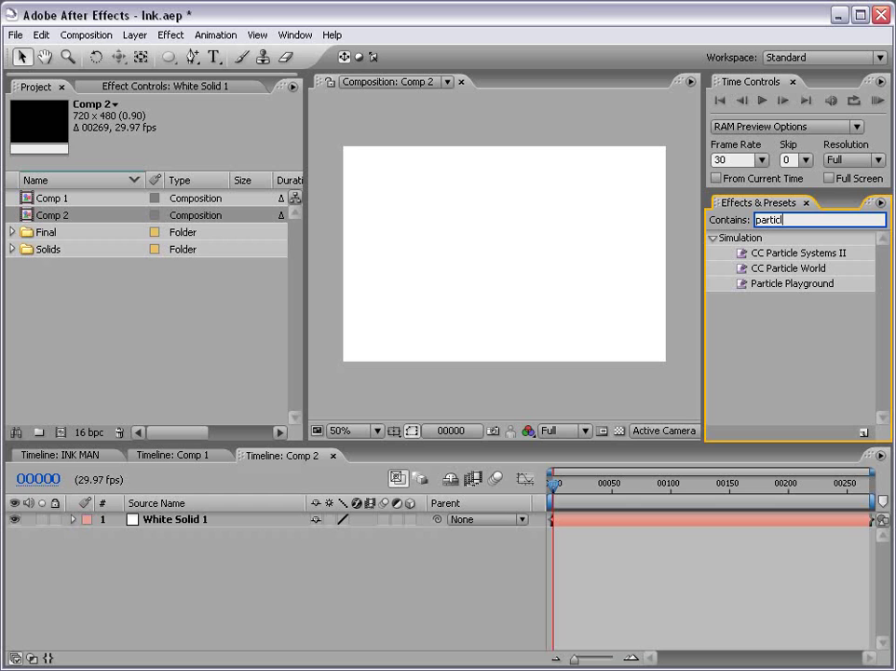
pyautogui.click(779, 273)
pyautogui.moveTo(778, 273); pyautogui.dragTo(527, 253)
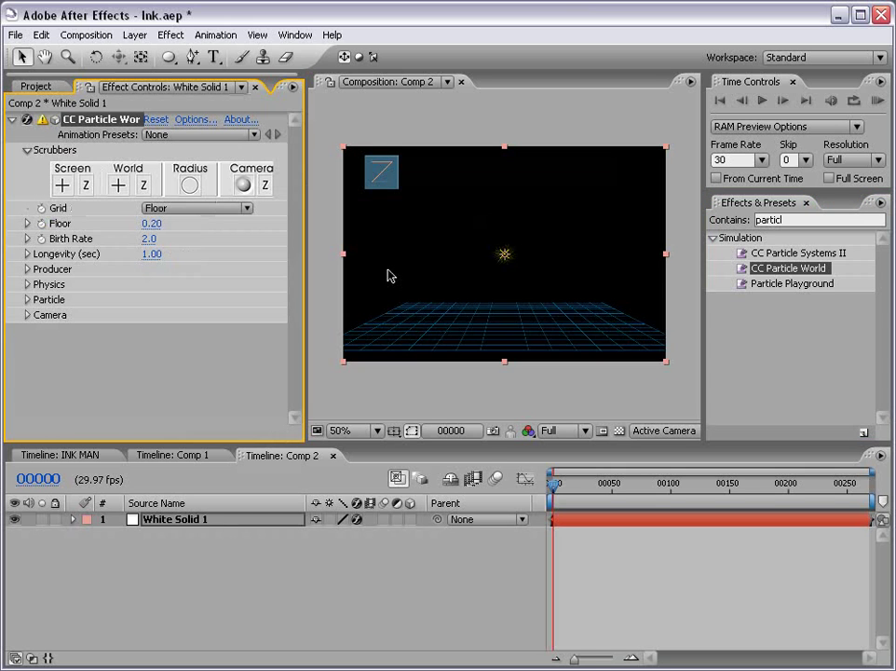
# Go to frame 30 to check the particles and set the CC Particle World grid to Off.
pyautogui.moveTo(560, 487)
pyautogui.mouseDown()
pyautogui.moveTo(603, 486)
pyautogui.moveTo(560, 495)
pyautogui.mouseUp()
pyautogui.press('space')
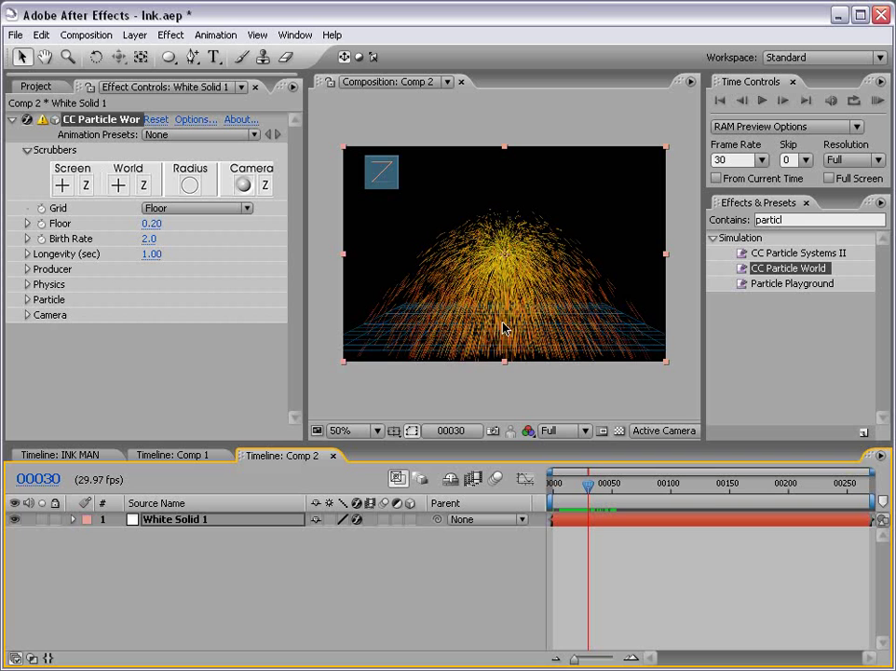
pyautogui.scroll(1, 505, 261)
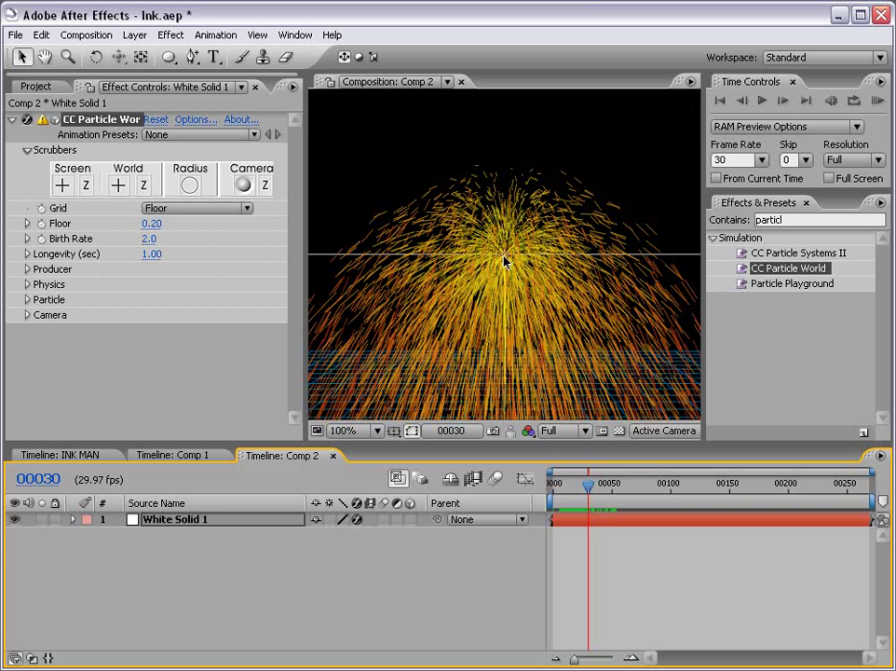
pyautogui.scroll(-1, 504, 263)
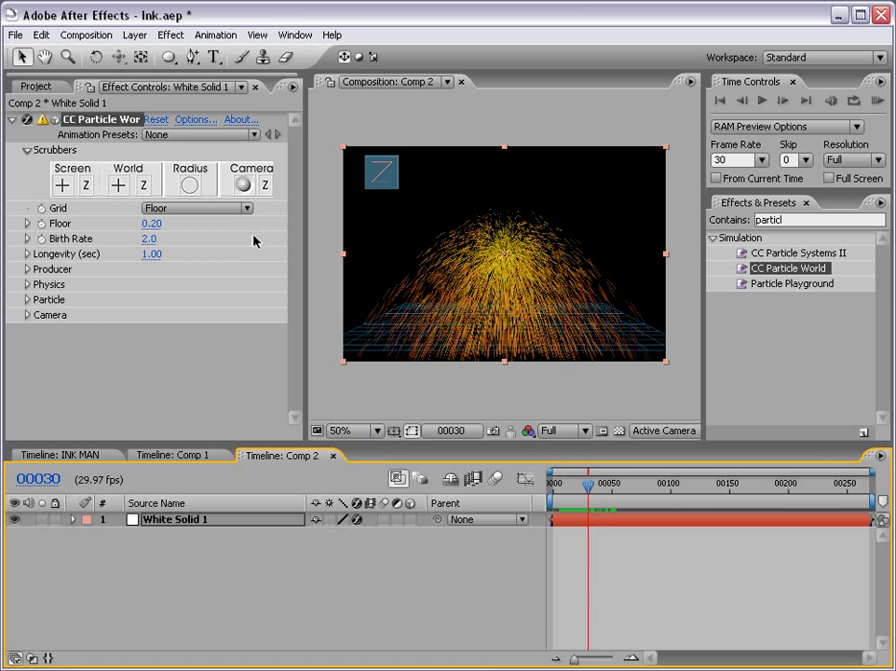
pyautogui.click(168, 209)
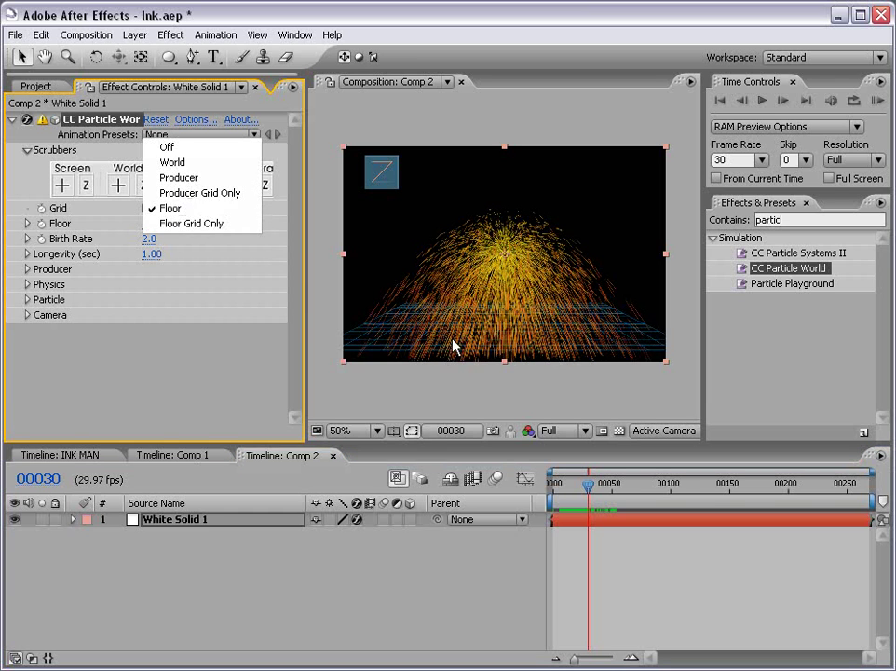
pyautogui.click(167, 147)
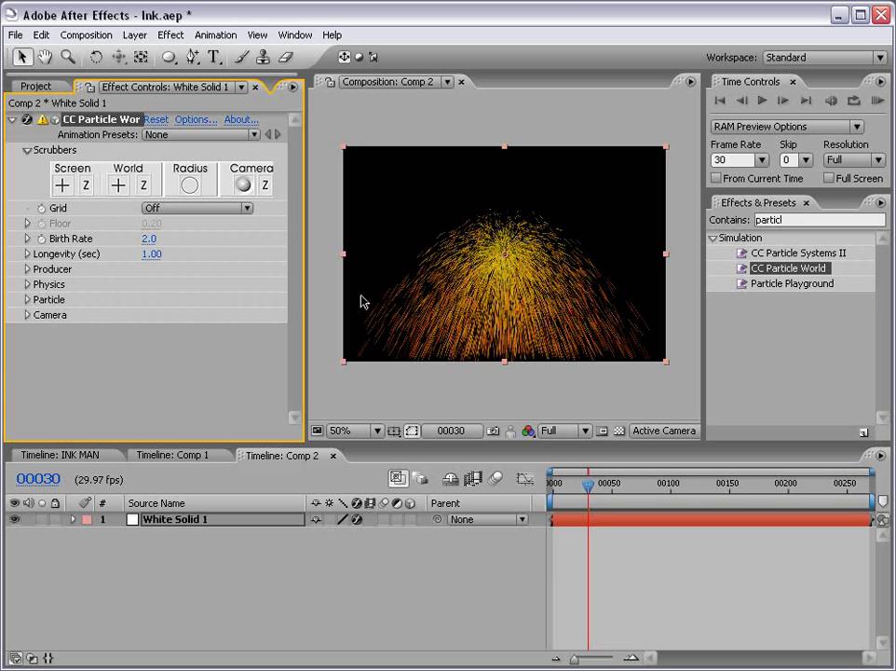
# Expand the Producer, Physics and Particle settings, enlarge the effect controls area, and set the particles' gravity to 0.
pyautogui.click(27, 300)
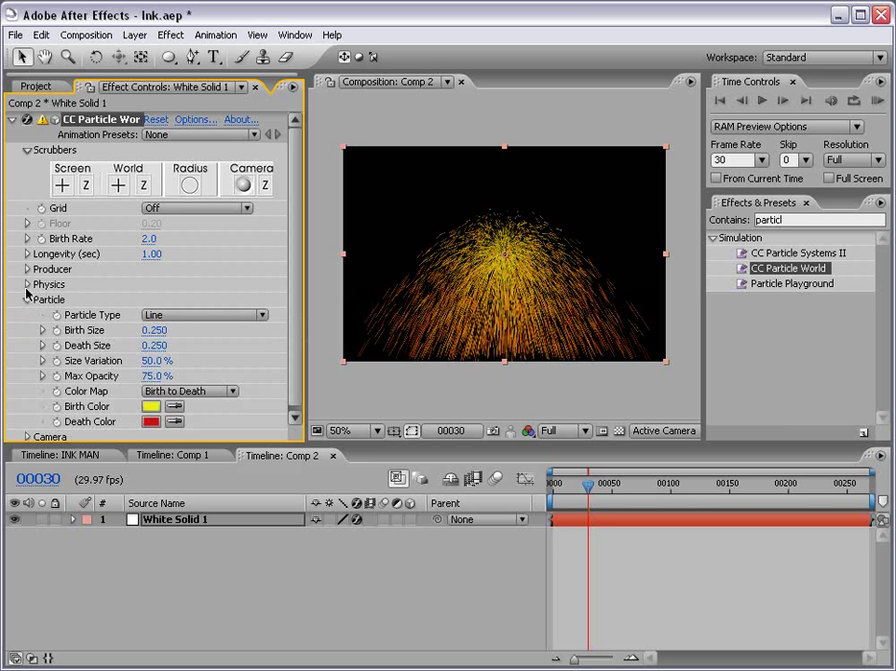
pyautogui.click(27, 284)
pyautogui.click(27, 269)
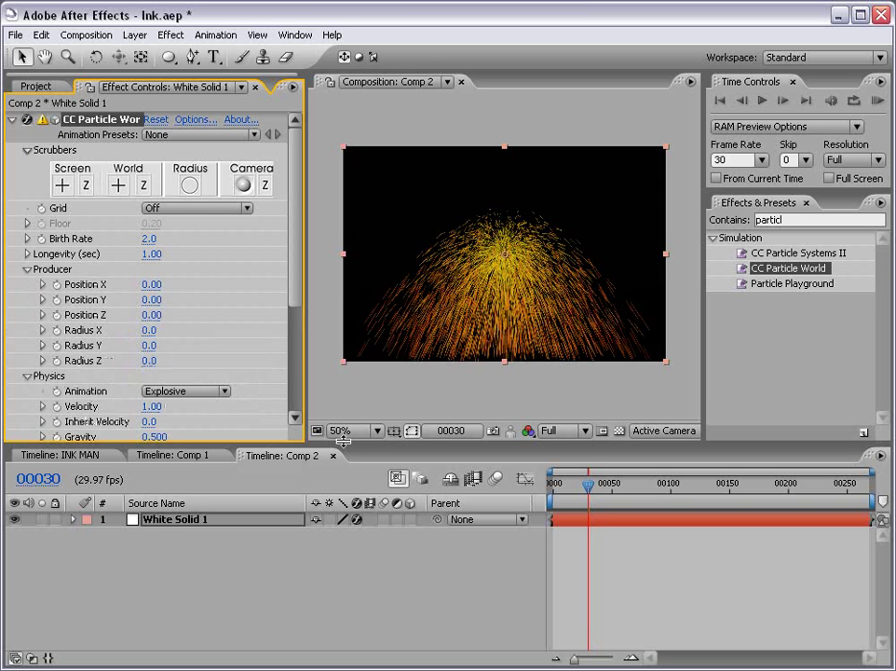
pyautogui.moveTo(344, 441); pyautogui.dragTo(344, 533)
pyautogui.scroll(-2, 296, 450)
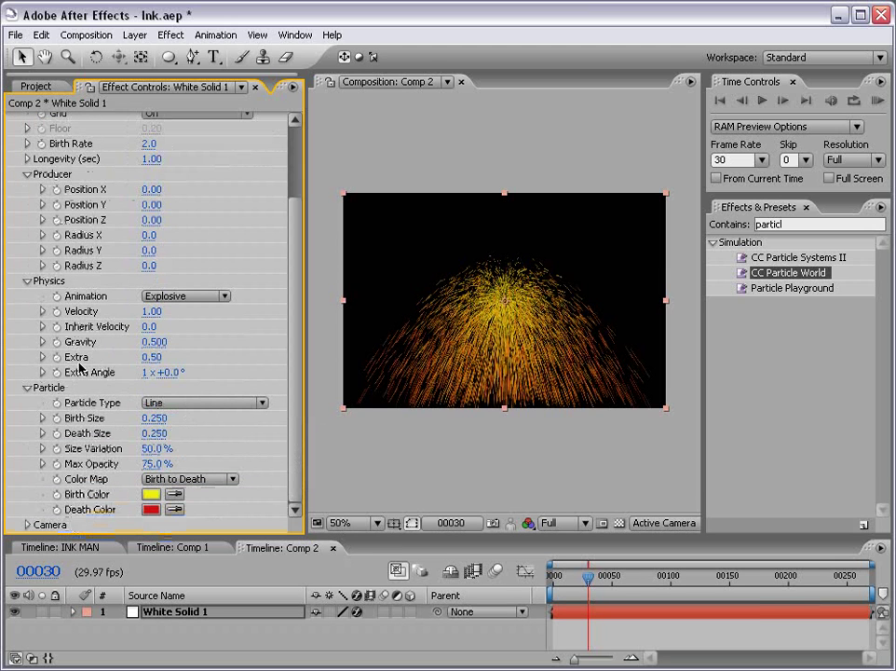
pyautogui.click(154, 343)
pyautogui.write('0')
pyautogui.press('Return')
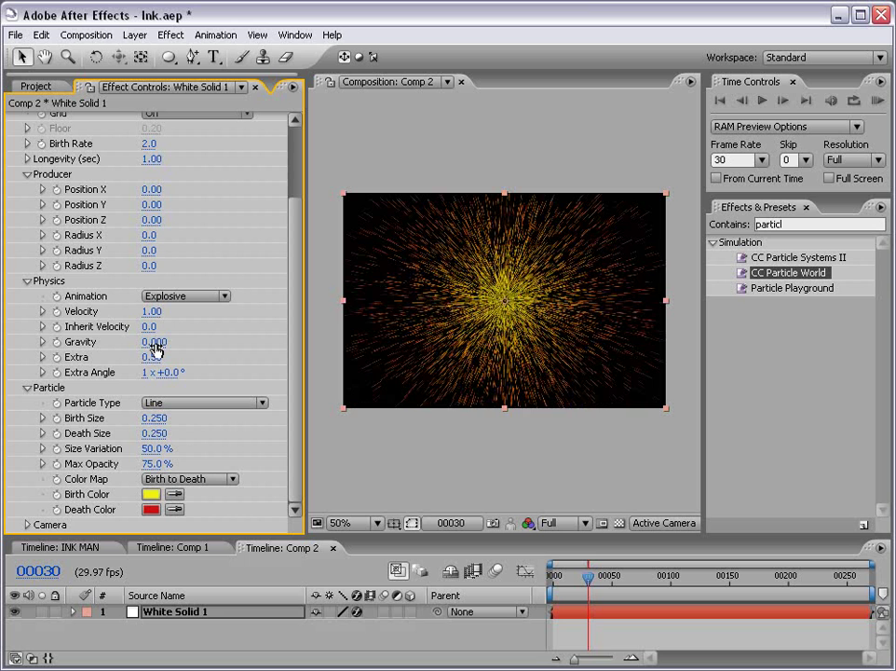
# Change the particle type to Lens Convex and set the max opacity to 100%.
pyautogui.click(180, 403)
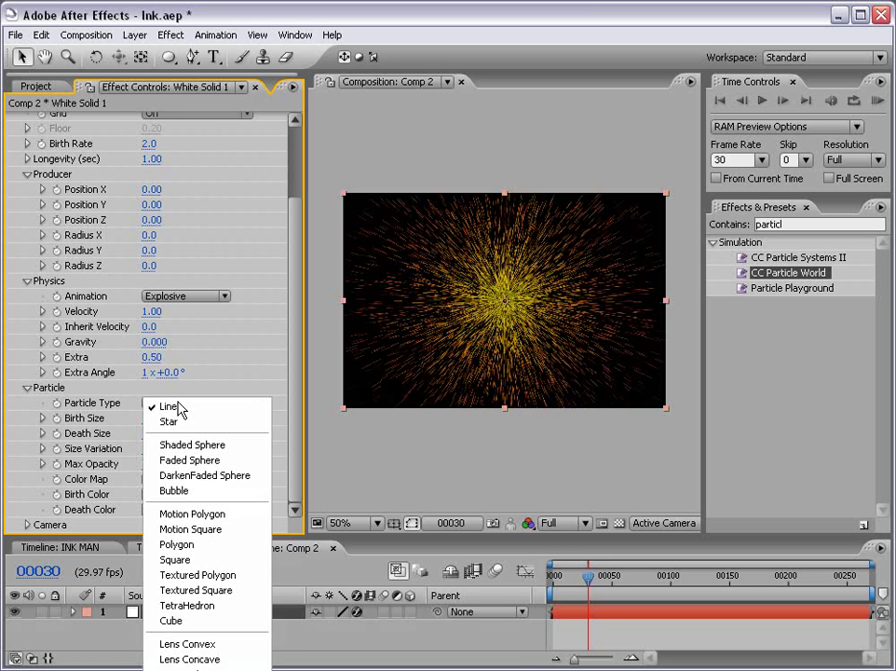
pyautogui.click(177, 644)
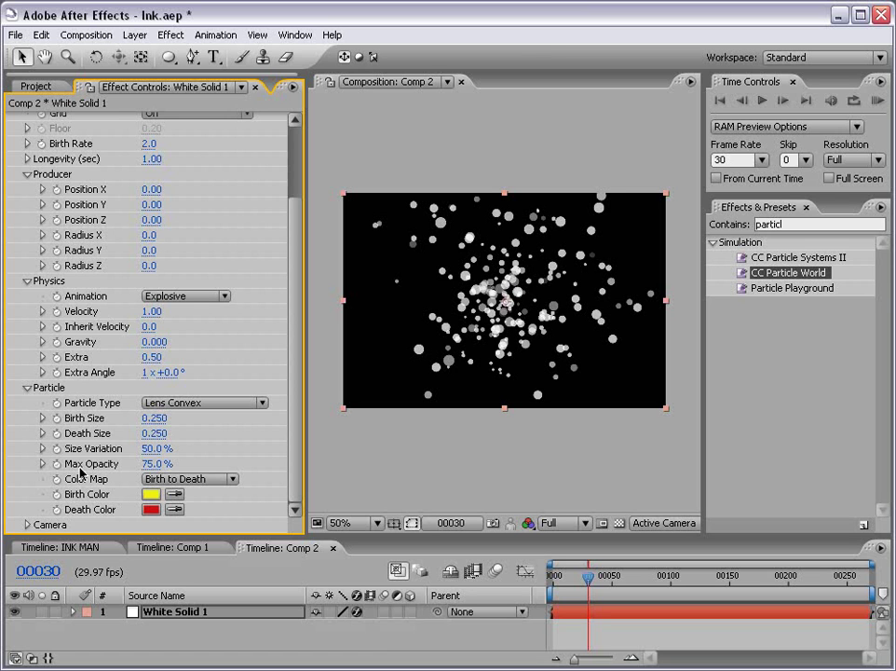
pyautogui.click(154, 463)
pyautogui.write('100')
pyautogui.press('Return')
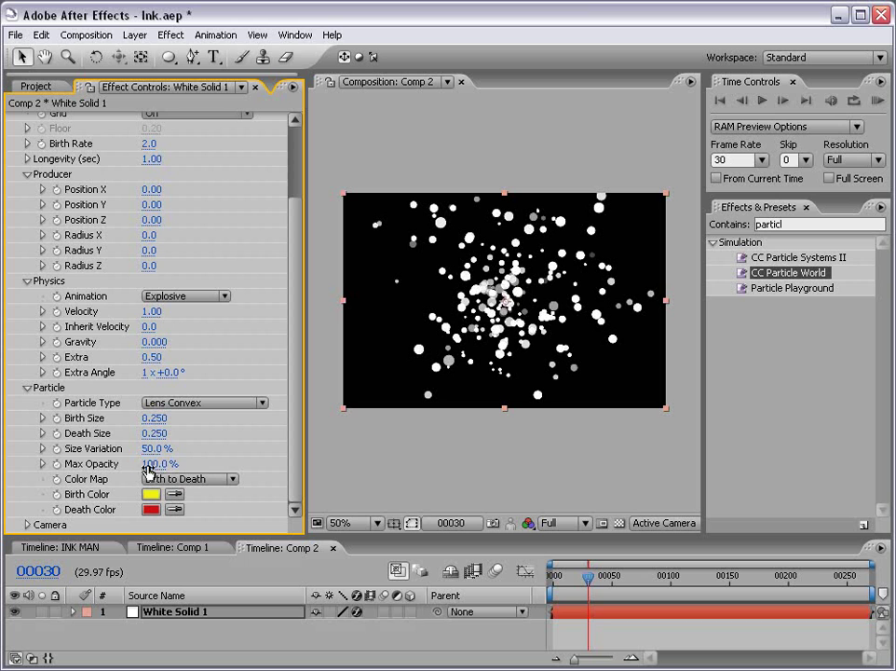
# Set the particles' birth size to 0.5 and death size to 0.
pyautogui.moveTo(151, 419); pyautogui.dragTo(166, 419)
pyautogui.click(161, 419)
pyautogui.write('.5')
pyautogui.press('Return')
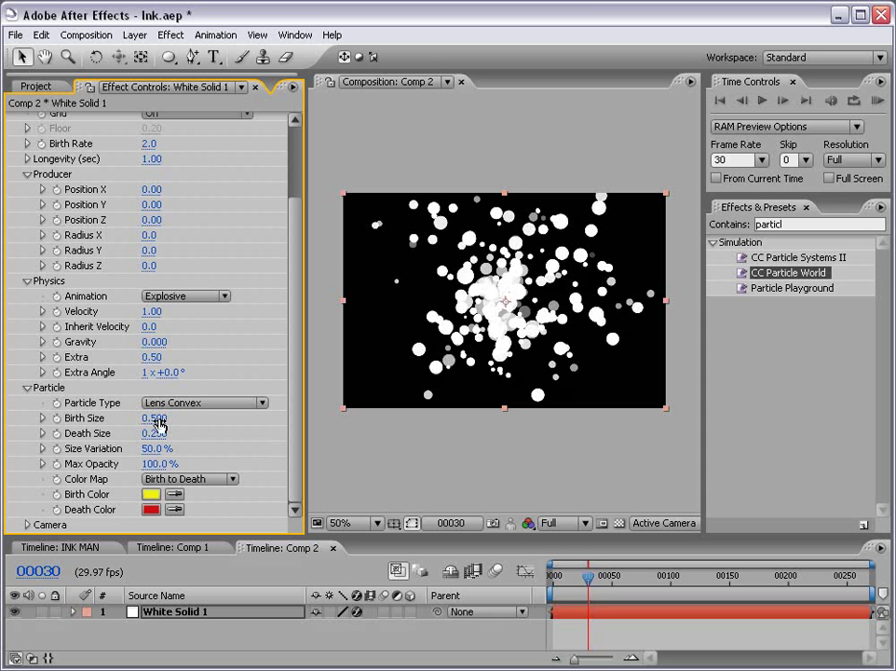
pyautogui.moveTo(149, 433); pyautogui.dragTo(198, 451)
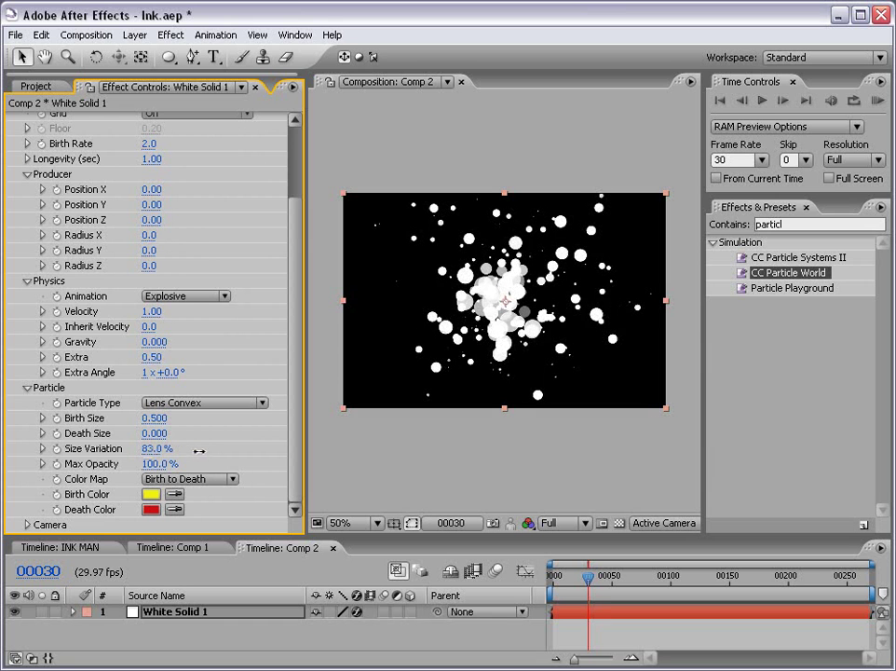
# Set the particles' size variation to 85%.
pyautogui.click(154, 449)
pyautogui.write('8')
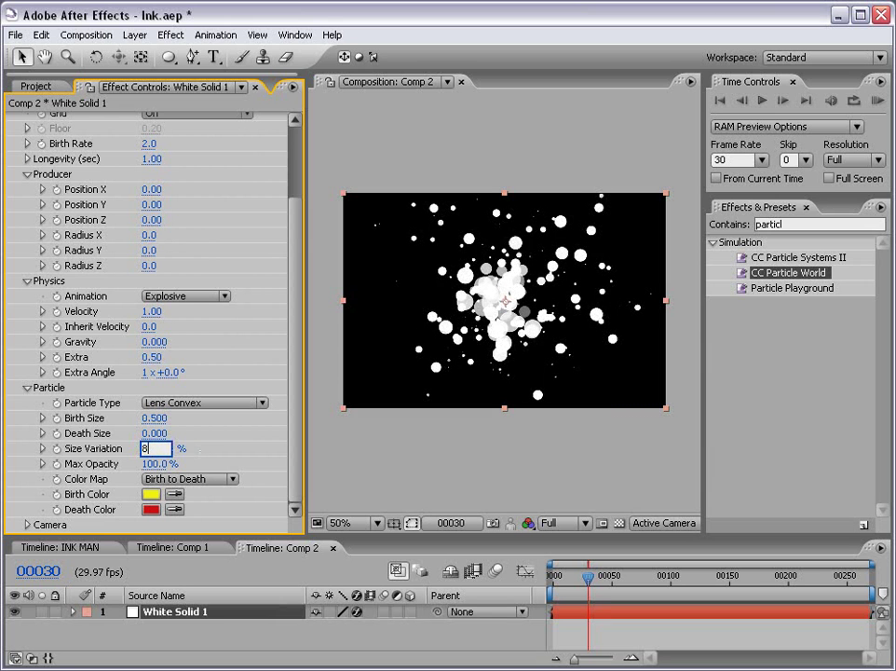
pyautogui.write('5')
pyautogui.press('Return')
# Reduce the particle velocity to 0.66 and the birth size to 0.44.
pyautogui.scroll(3, 121, 340)
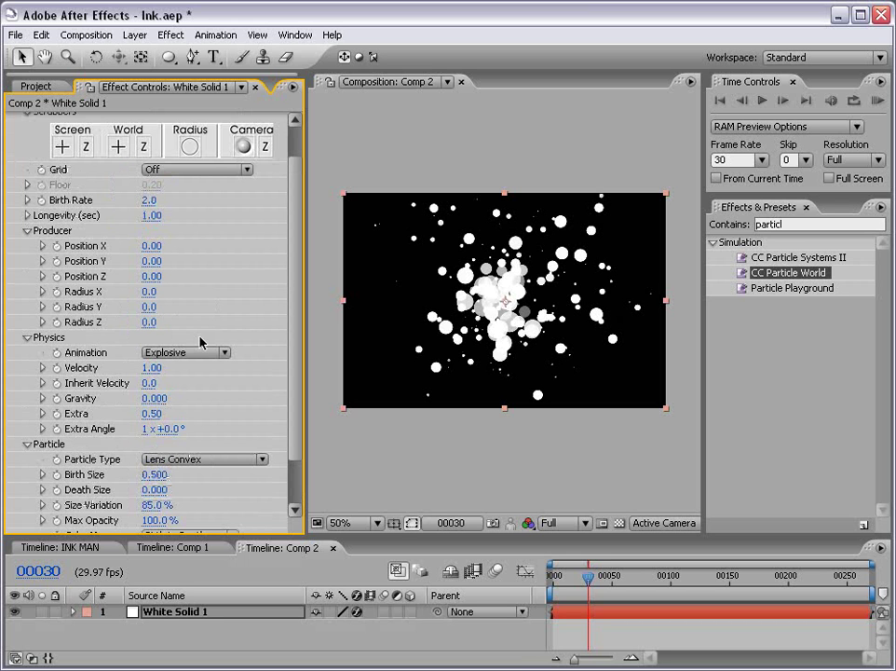
pyautogui.moveTo(152, 368); pyautogui.dragTo(127, 369)
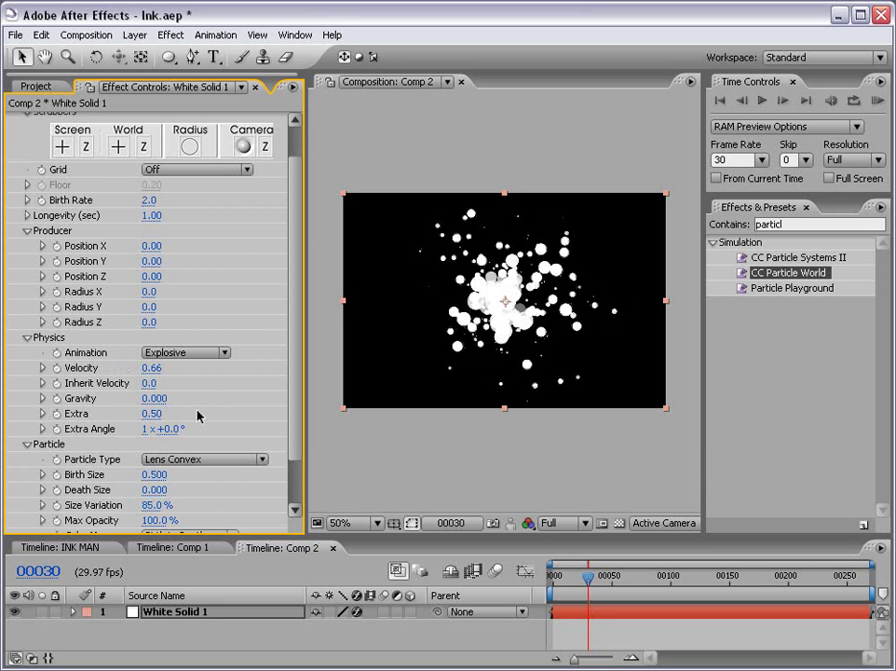
pyautogui.moveTo(146, 473); pyautogui.dragTo(149, 478)
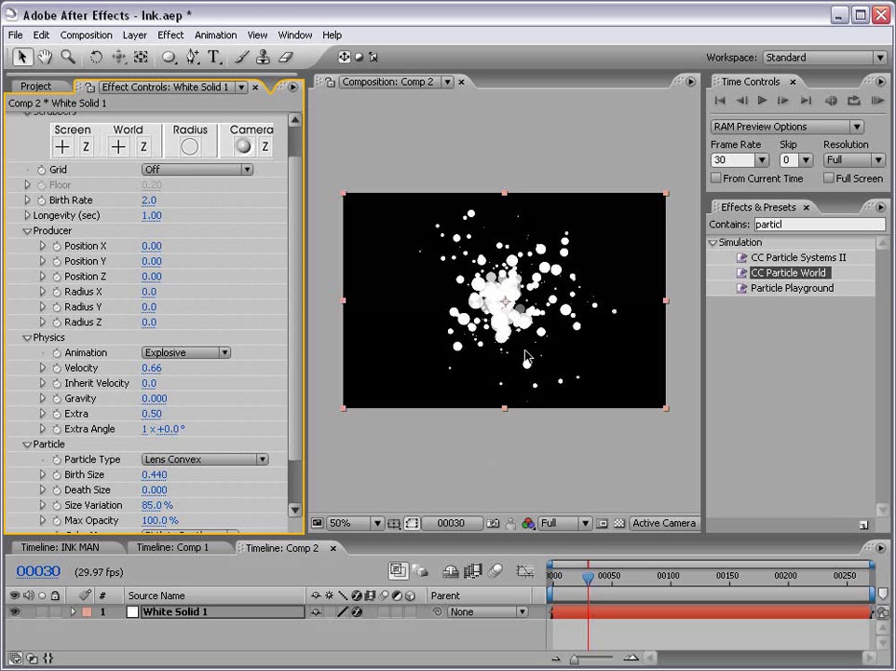
# Deselect the solid and scrub through the timeline to frame 219 to examine the splatter shapes.
pyautogui.click(479, 467)
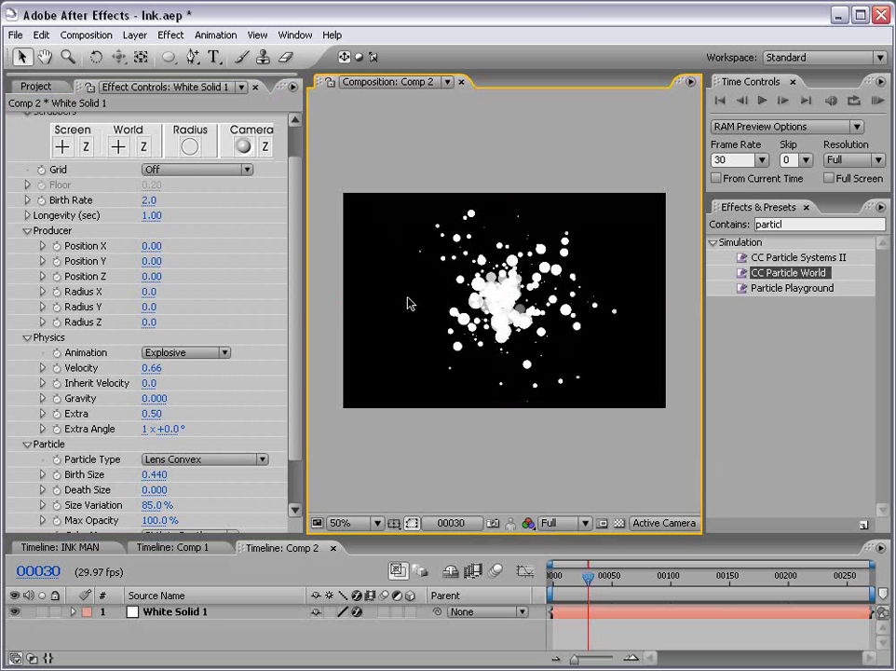
pyautogui.click(627, 579)
pyautogui.moveTo(627, 579); pyautogui.dragTo(710, 582)
pyautogui.moveTo(611, 580); pyautogui.dragTo(811, 577)
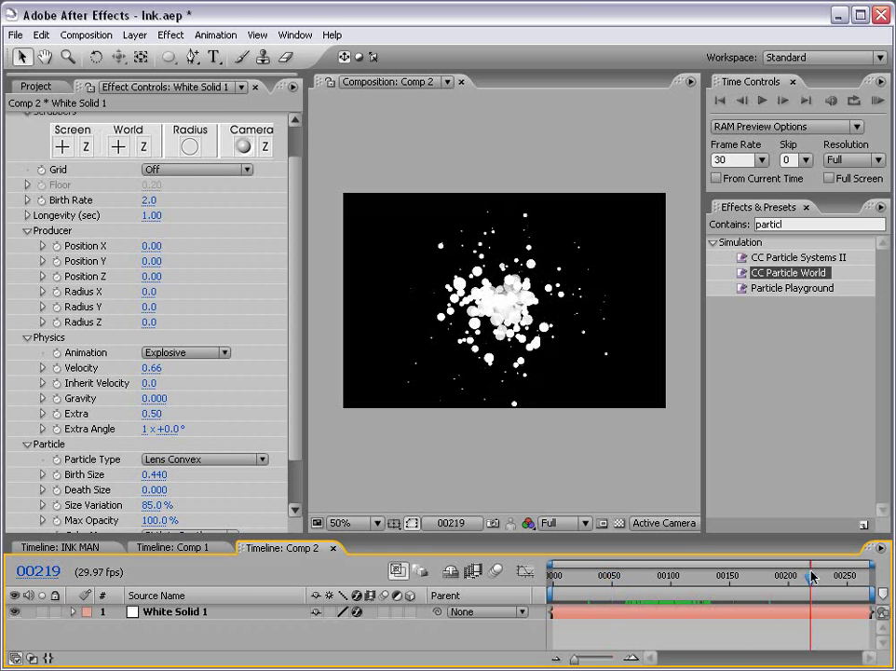
# Move to frame 30 of Comp 2 and queue that frame to be saved as a still file.
pyautogui.click(588, 578)
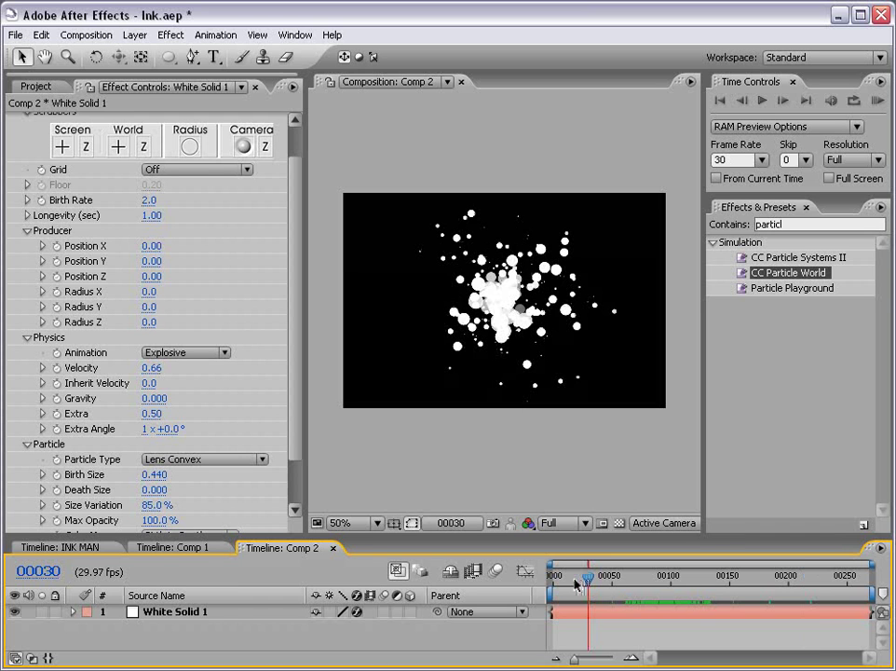
pyautogui.click(86, 35)
pyautogui.moveTo(115, 217)
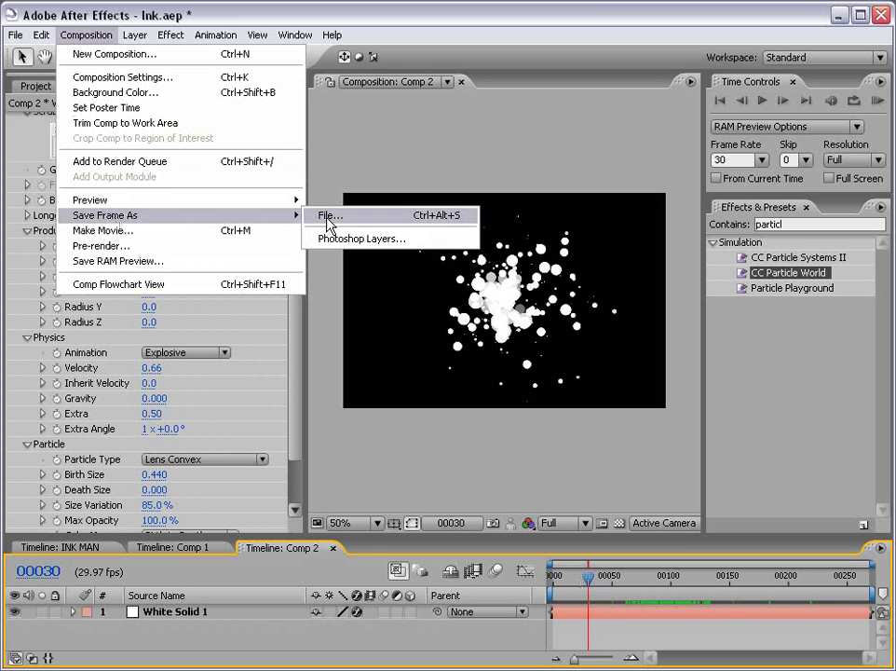
pyautogui.click(332, 220)
# Undock the render queue into a floating window and shrink it so the composition view and timeline stay accessible.
pyautogui.moveTo(354, 548); pyautogui.dragTo(275, 548)
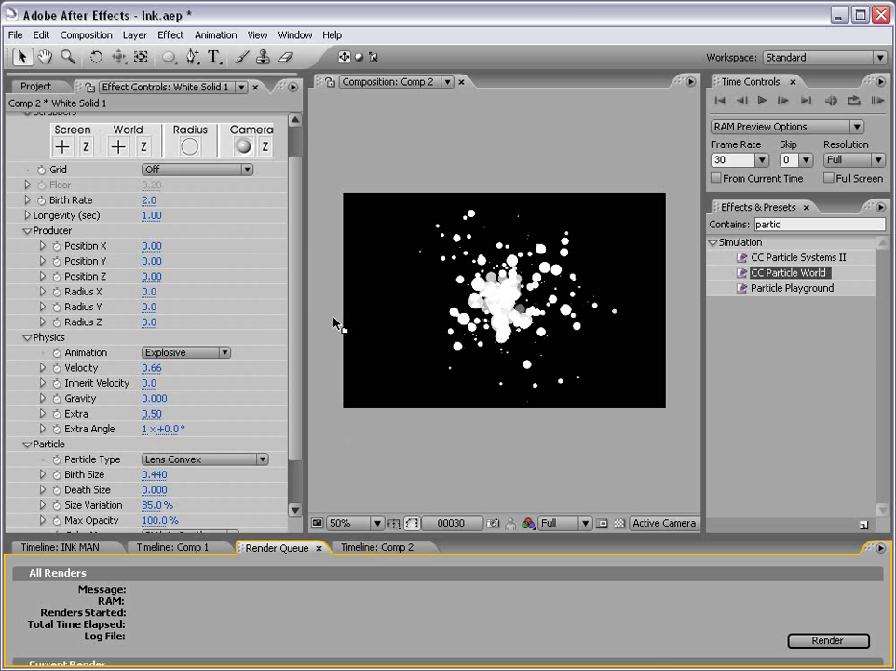
pyautogui.moveTo(268, 242); pyautogui.dragTo(268, 236)
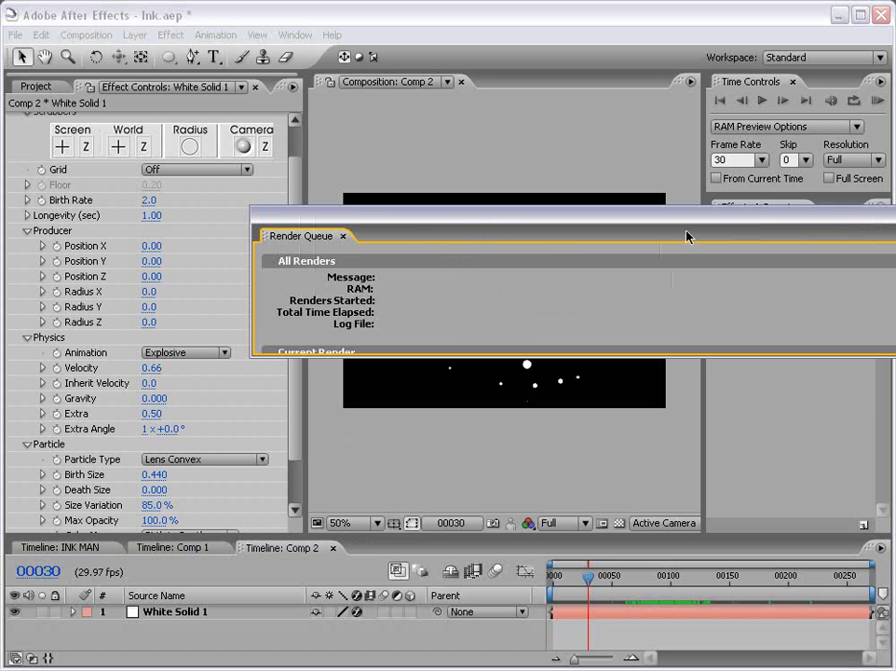
pyautogui.moveTo(744, 413); pyautogui.dragTo(639, 575)
pyautogui.moveTo(477, 240); pyautogui.dragTo(266, 158)
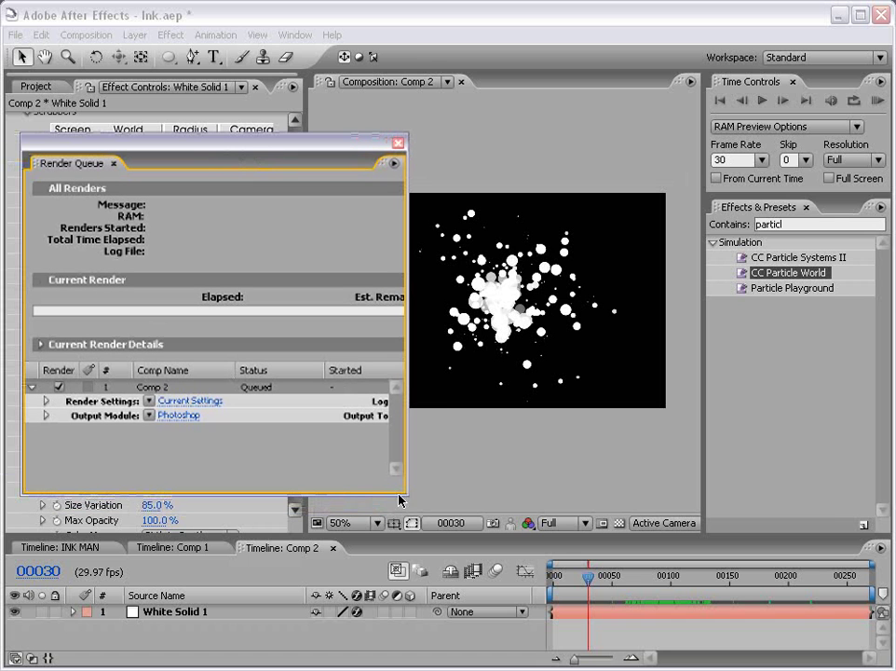
pyautogui.moveTo(405, 491); pyautogui.dragTo(341, 491)
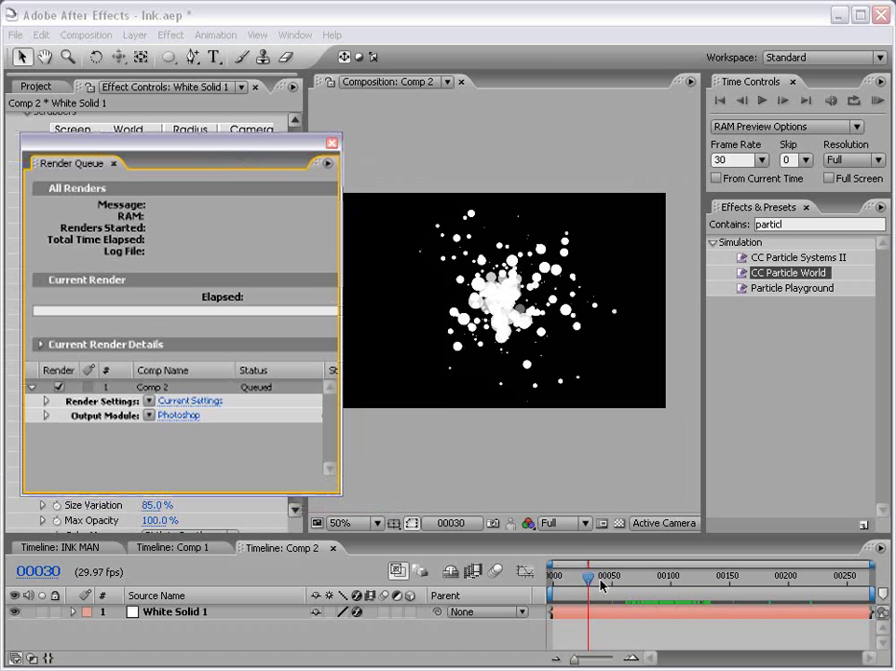
# Queue frames 97, 114, 143, 172 and 194 of Comp 2 to be saved as still files.
pyautogui.moveTo(601, 582); pyautogui.dragTo(649, 580)
pyautogui.click(89, 35)
pyautogui.moveTo(126, 216)
pyautogui.click(337, 215)
pyautogui.moveTo(654, 581); pyautogui.dragTo(781, 581)
pyautogui.hotkey('ctrl', 'z')
pyautogui.hotkey('ctrl', 'alt', 's')
pyautogui.hotkey('ctrl', 'alt', 's')
pyautogui.hotkey('ctrl', 'alt', 's')
pyautogui.hotkey('ctrl', 'alt', 's')
pyautogui.hotkey('ctrl', 'alt', 's')
# Accept RGB + Alpha channels for the frame 30 output and render all the queued frames as Photoshop files.
pyautogui.moveTo(338, 495); pyautogui.dragTo(676, 639)
pyautogui.scroll(-2, 652, 549)
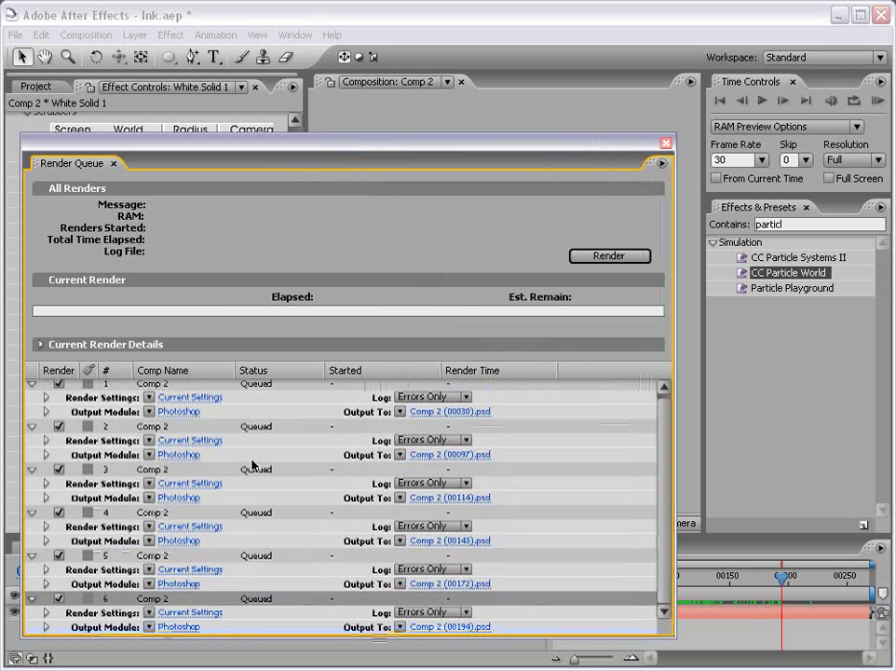
pyautogui.click(177, 411)
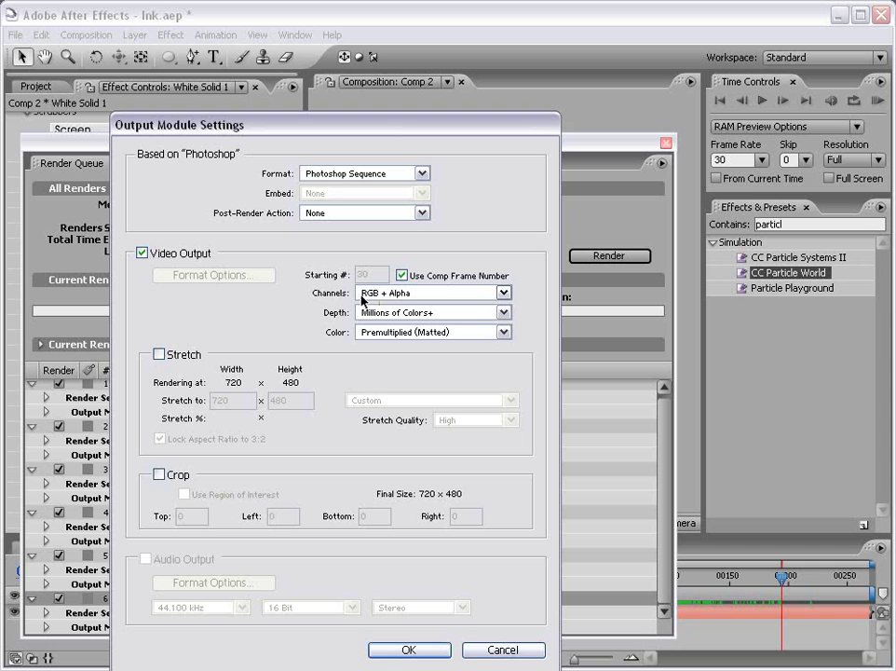
pyautogui.press('Return')
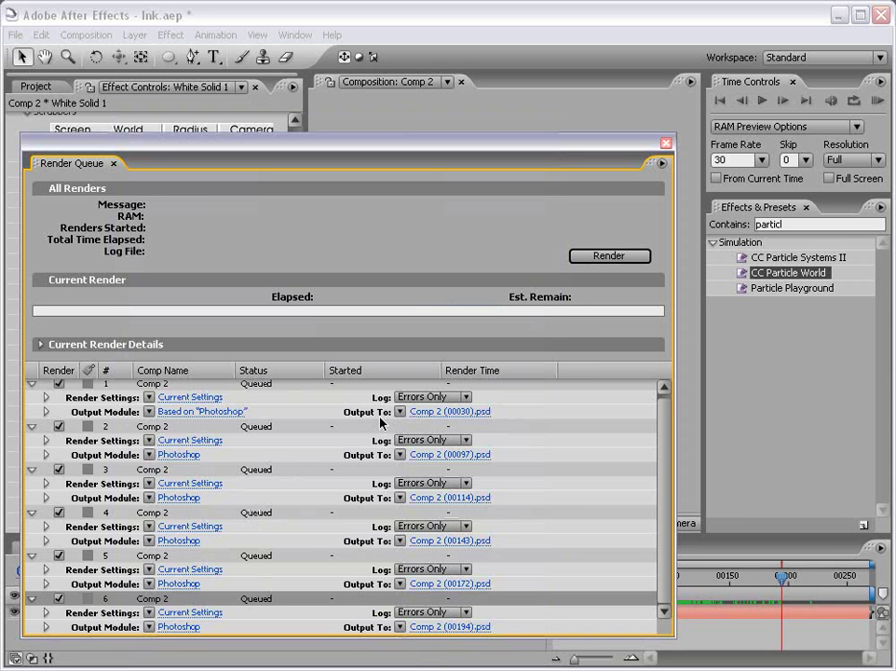
pyautogui.click(577, 255)
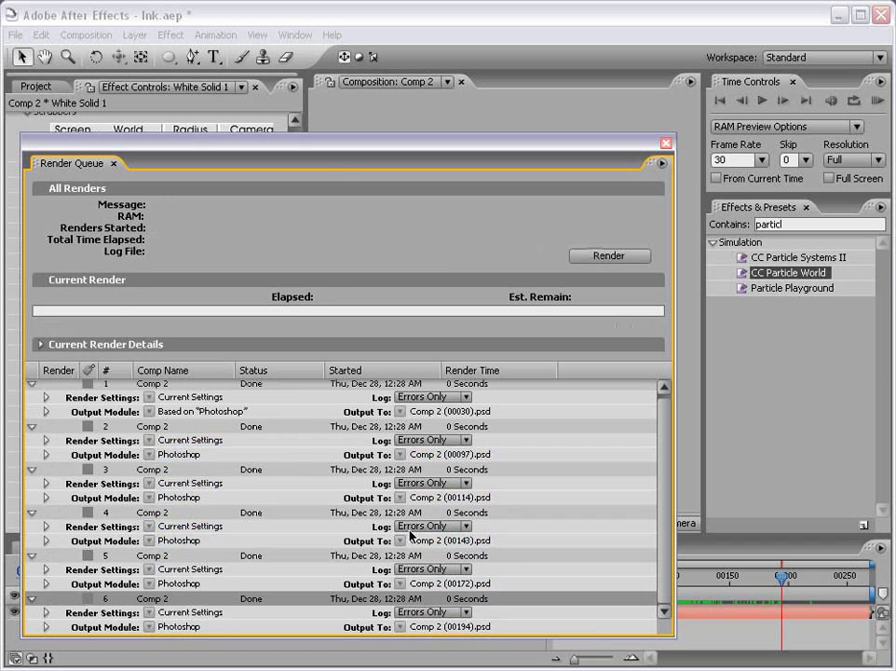
pyautogui.click(666, 143)
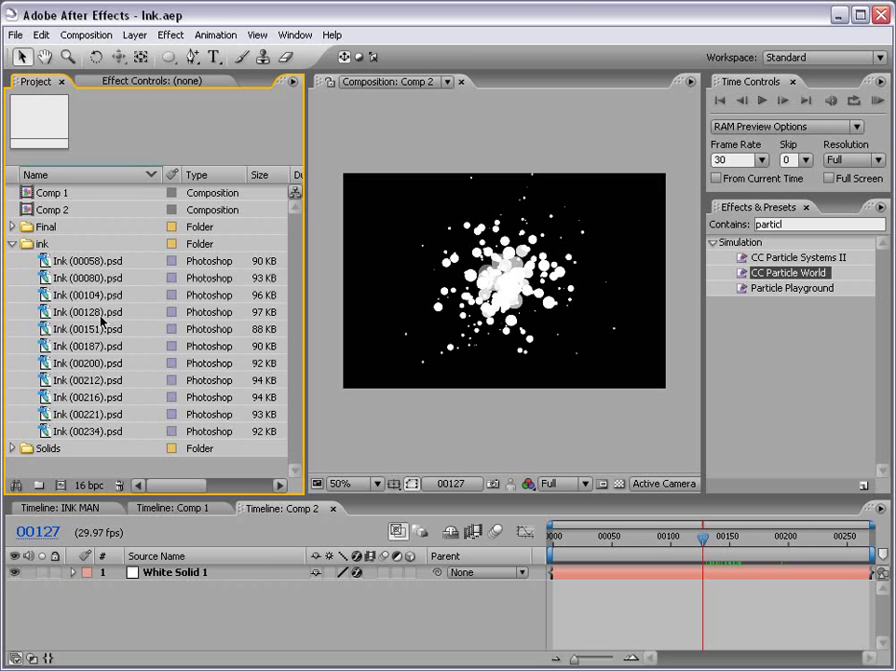
# Create a 720 x 480 NTSC DV composition named INK MAN and place Ink (00058).psd at its centre.
pyautogui.moveTo(664, 541); pyautogui.dragTo(639, 543)
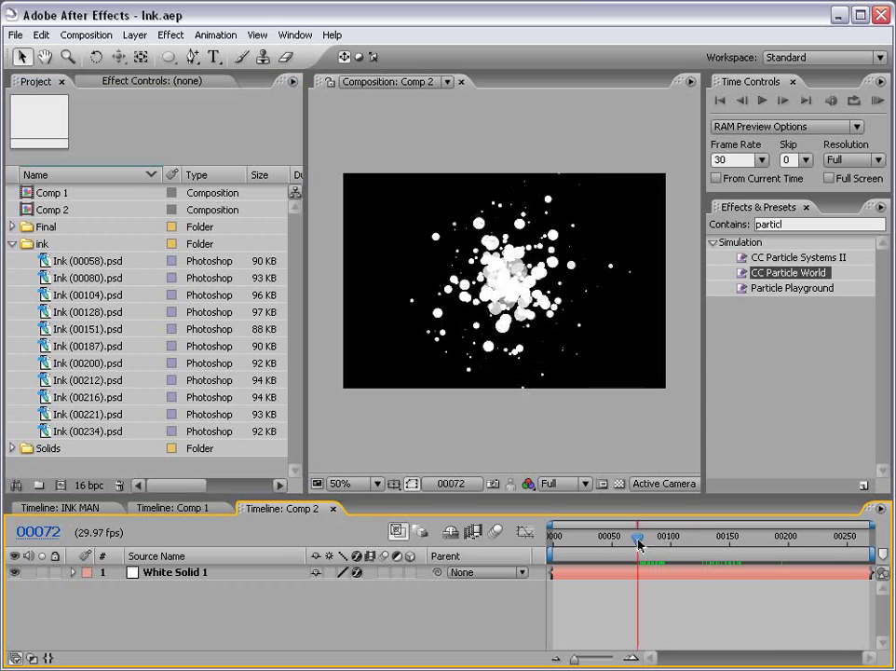
pyautogui.click(87, 35)
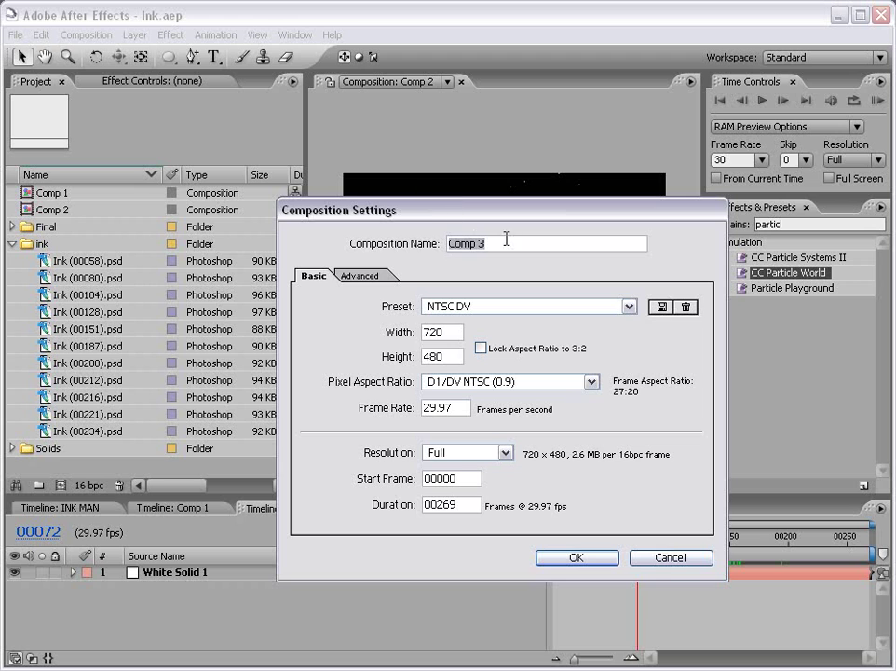
pyautogui.write('INK MAN')
pyautogui.click(574, 561)
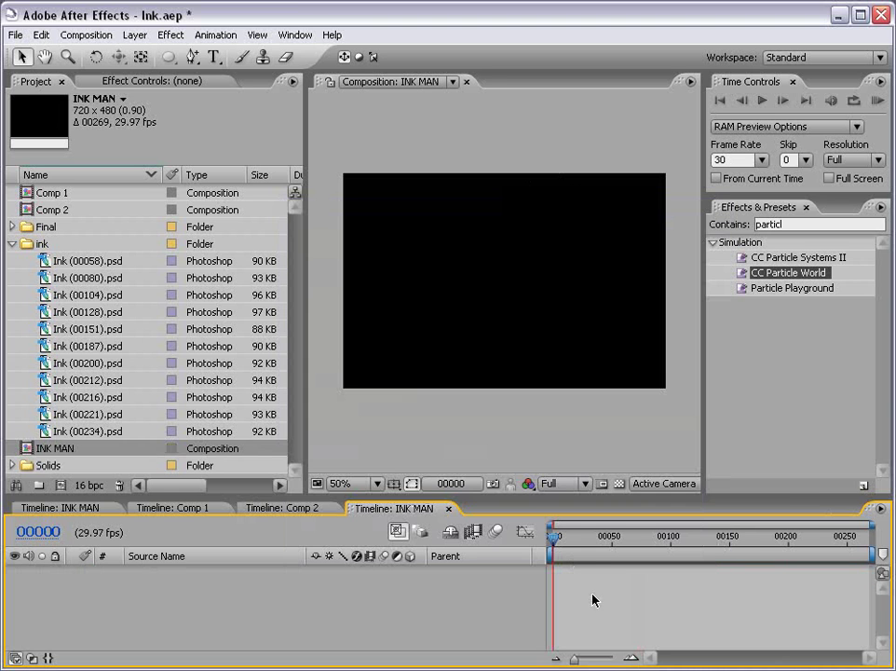
pyautogui.click(43, 266)
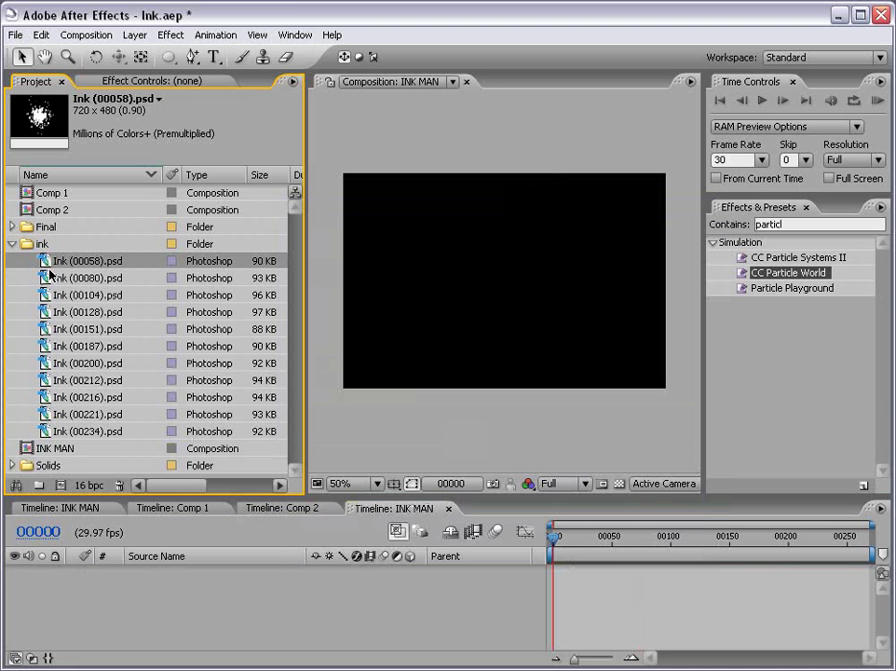
pyautogui.moveTo(43, 261)
pyautogui.mouseDown()
pyautogui.moveTo(241, 261)
pyautogui.moveTo(504, 283)
pyautogui.mouseUp()
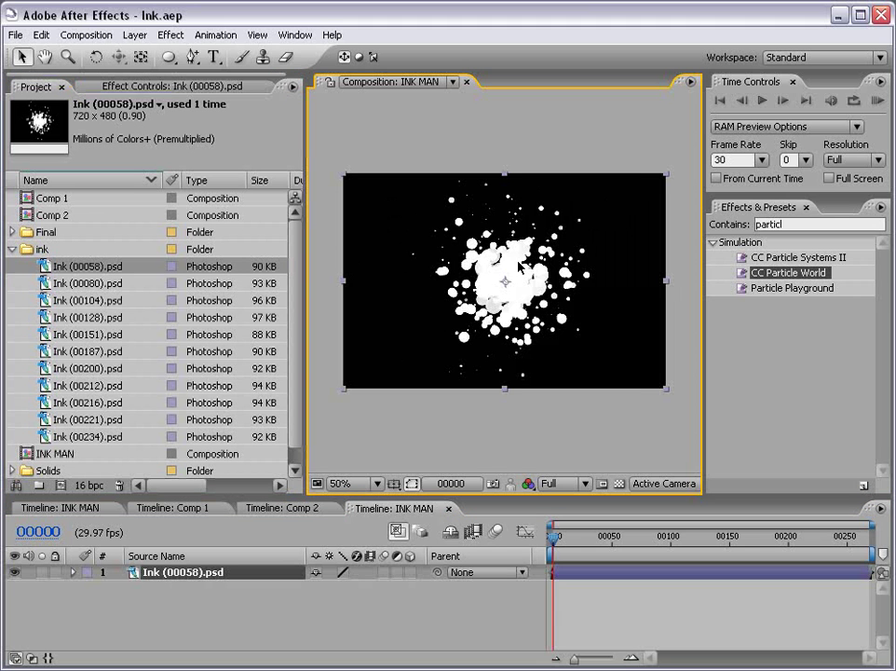
# Apply Hue/Saturation to the ink layer with Master Lightness at -100, and switch the effect off.
pyautogui.click(171, 36)
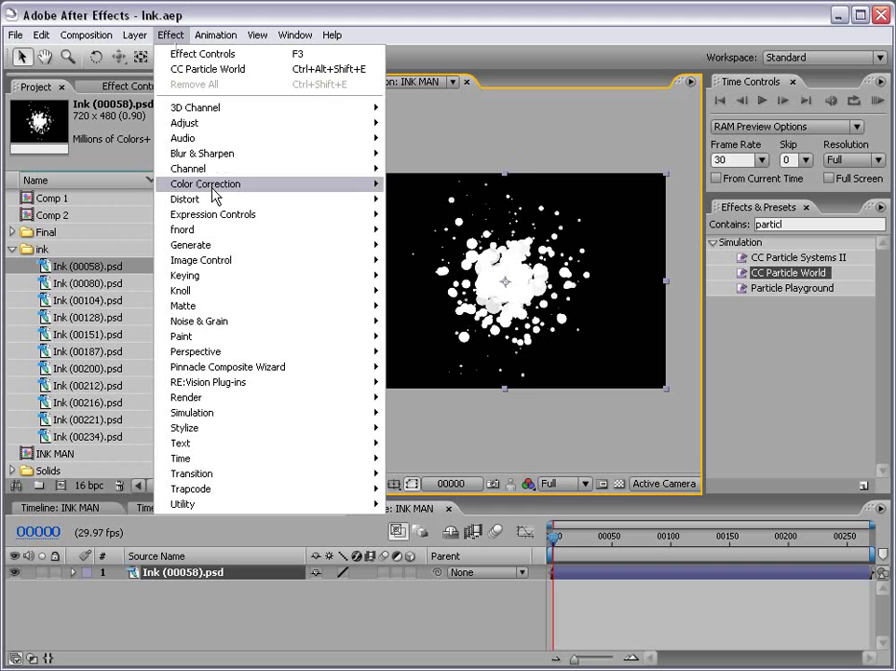
pyautogui.moveTo(215, 187)
pyautogui.click(445, 443)
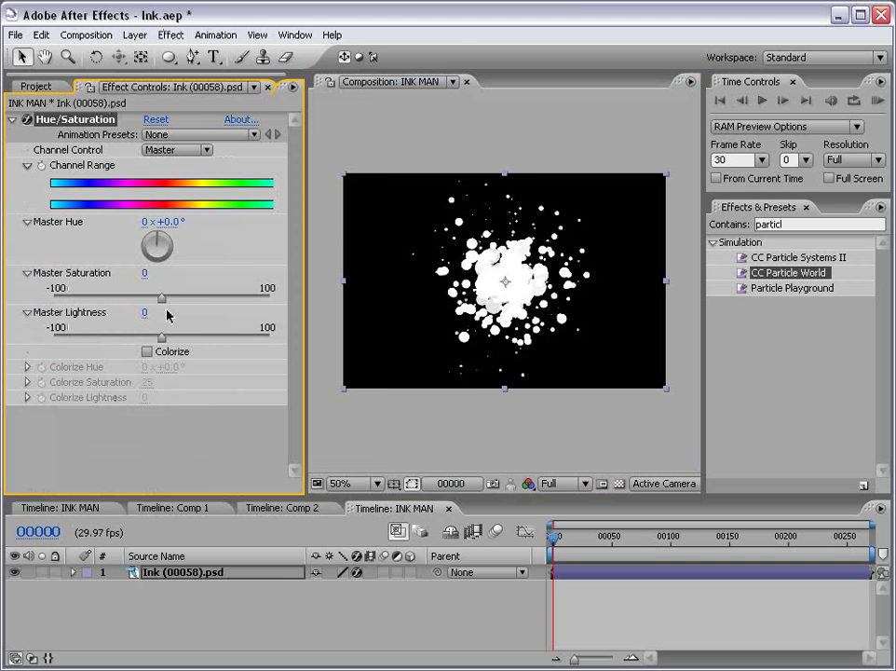
pyautogui.moveTo(160, 339); pyautogui.dragTo(14, 343)
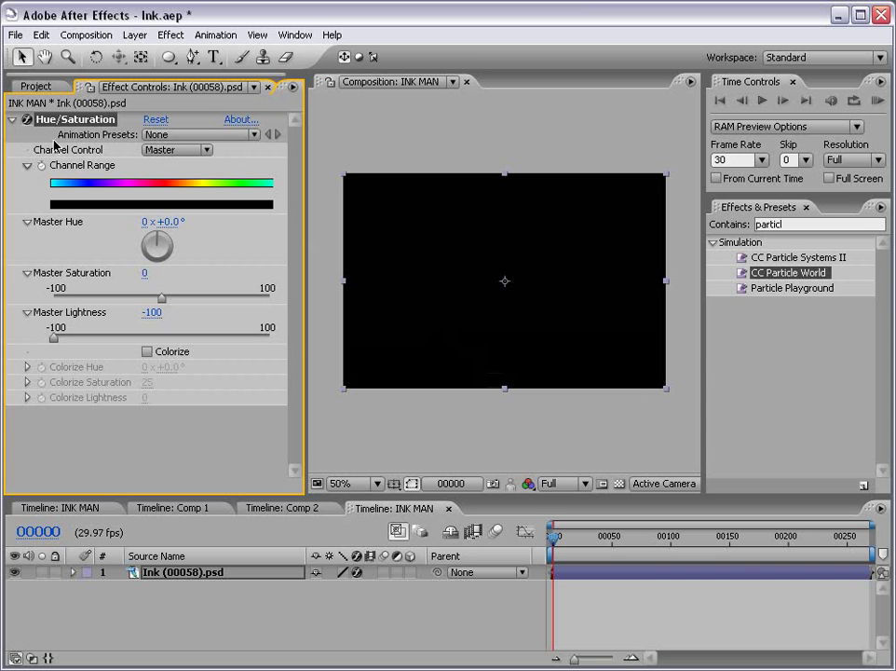
pyautogui.click(23, 120)
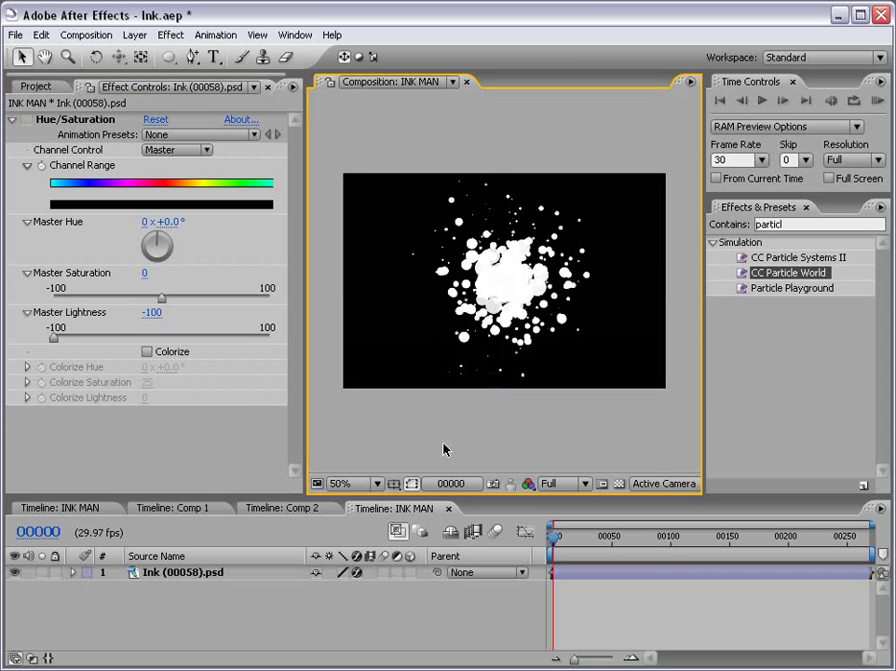
# Create a dark red 720 x 480 solid named BG in the INK MAN composition.
pyautogui.click(135, 34)
pyautogui.moveTo(147, 55)
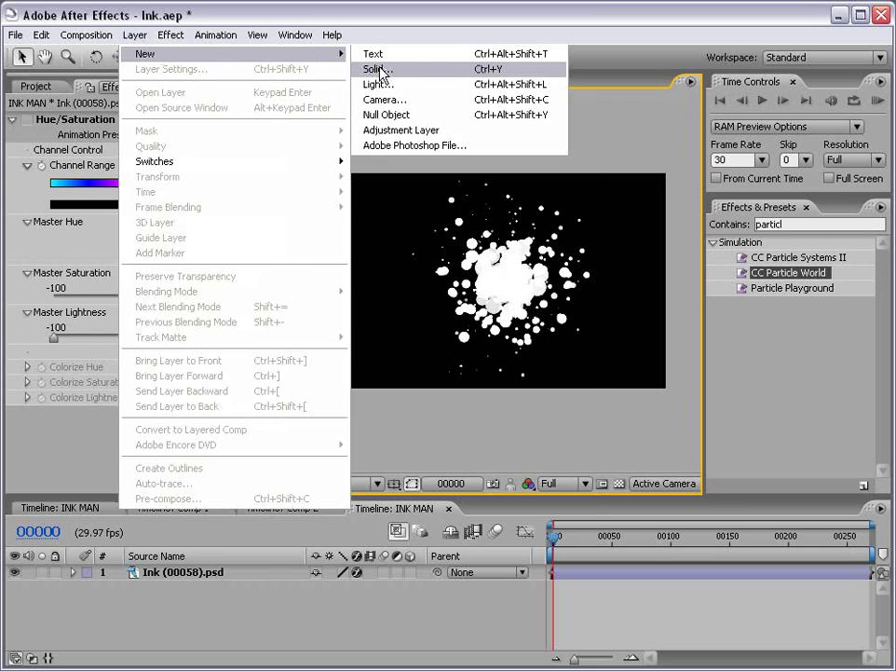
pyautogui.click(382, 70)
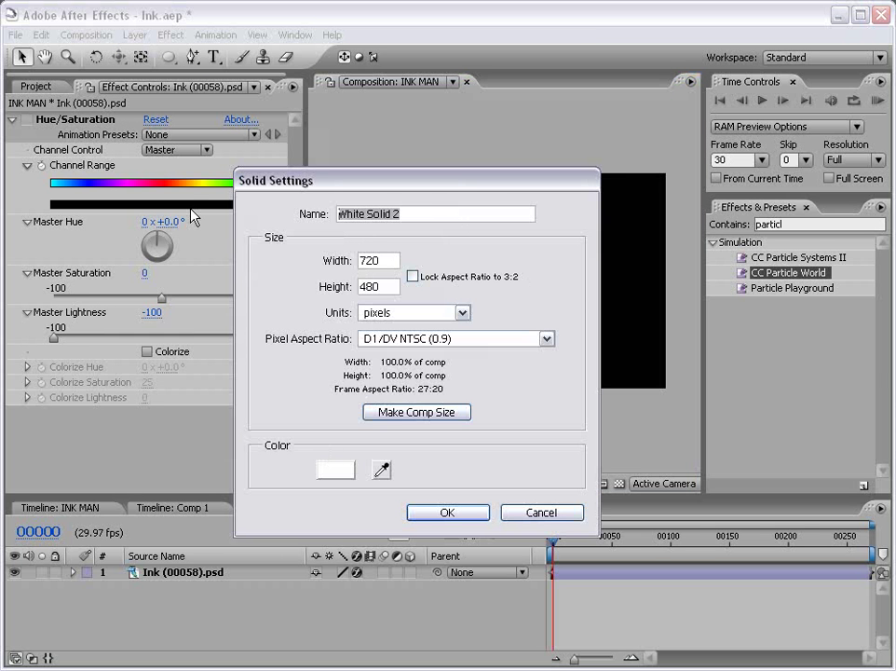
pyautogui.write('BTG')
pyautogui.press('BackSpace')
pyautogui.press('BackSpace')
pyautogui.write('G')
pyautogui.click(333, 471)
pyautogui.click(476, 457)
pyautogui.click(478, 438)
pyautogui.click(620, 282)
pyautogui.click(470, 510)
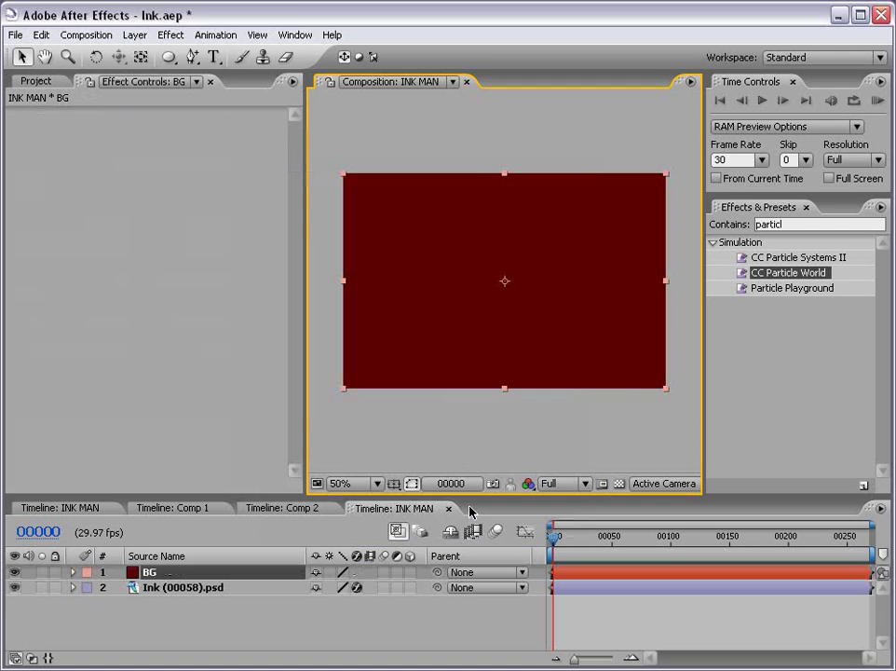
# Create a black (000000) 720 x 480 solid named MASK.
pyautogui.click(134, 34)
pyautogui.moveTo(186, 54)
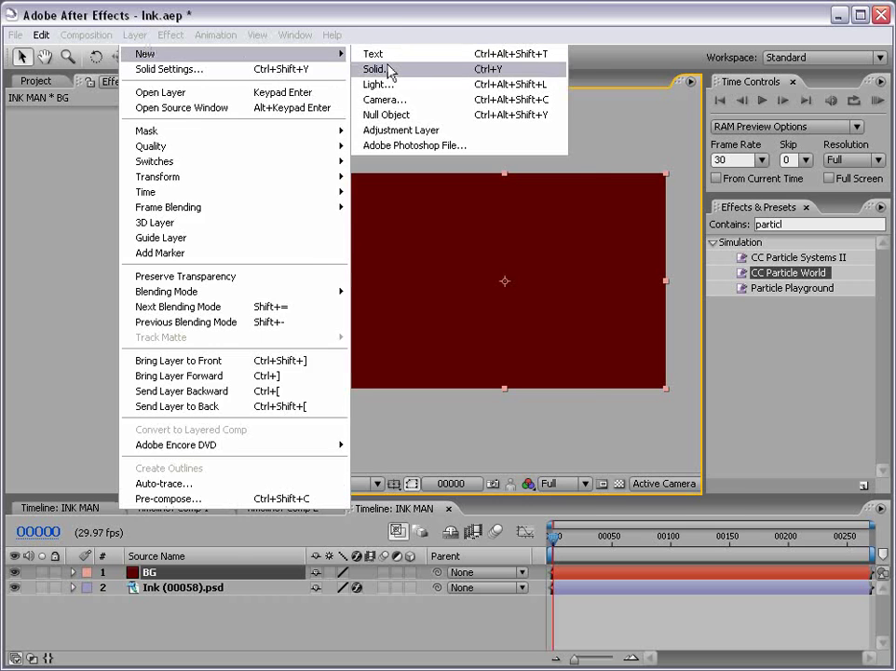
pyautogui.click(383, 69)
pyautogui.click(333, 471)
pyautogui.click(480, 489)
pyautogui.click(481, 520)
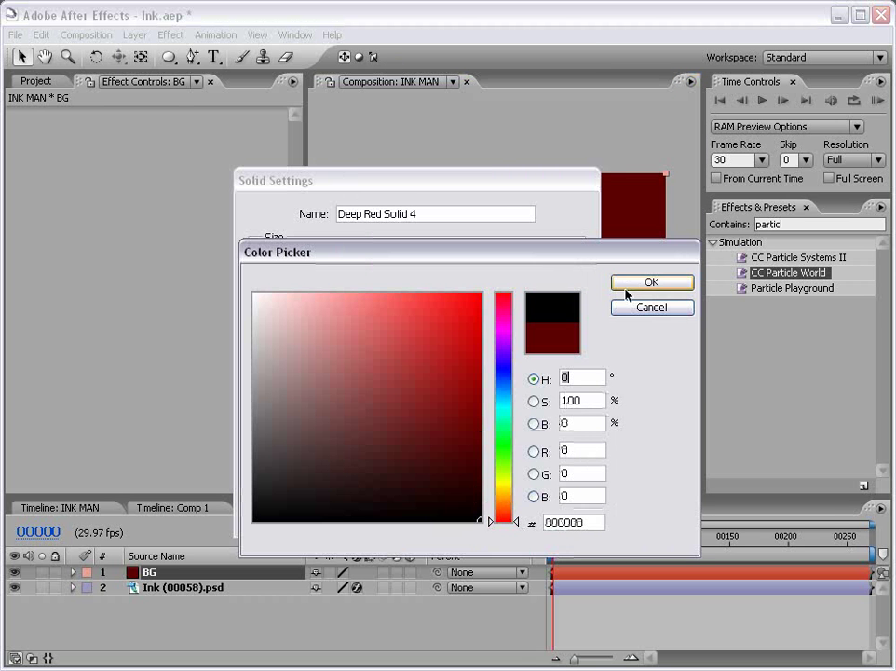
pyautogui.press('Return')
pyautogui.moveTo(418, 212); pyautogui.dragTo(73, 182)
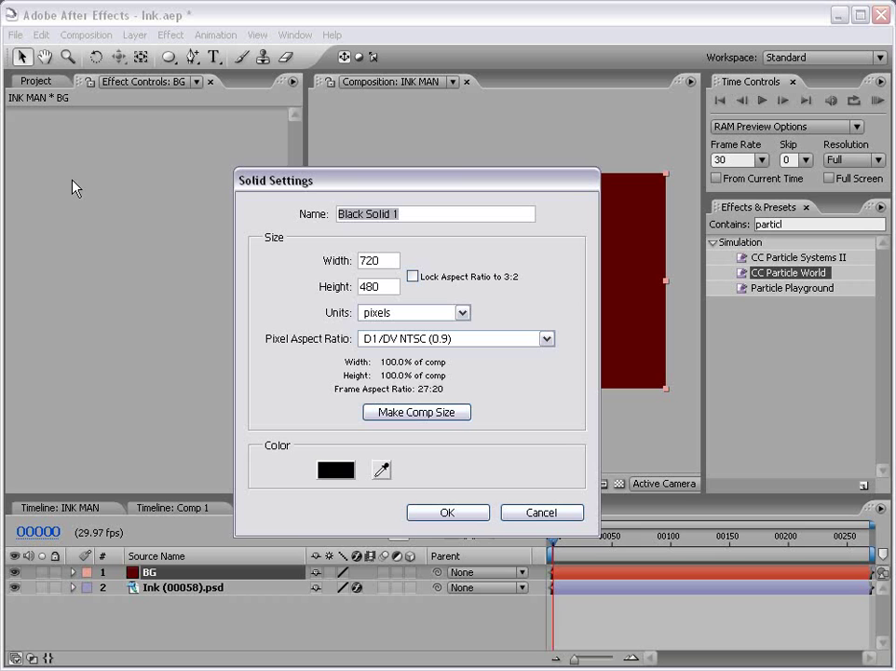
pyautogui.write('MASK')
pyautogui.press('Return')
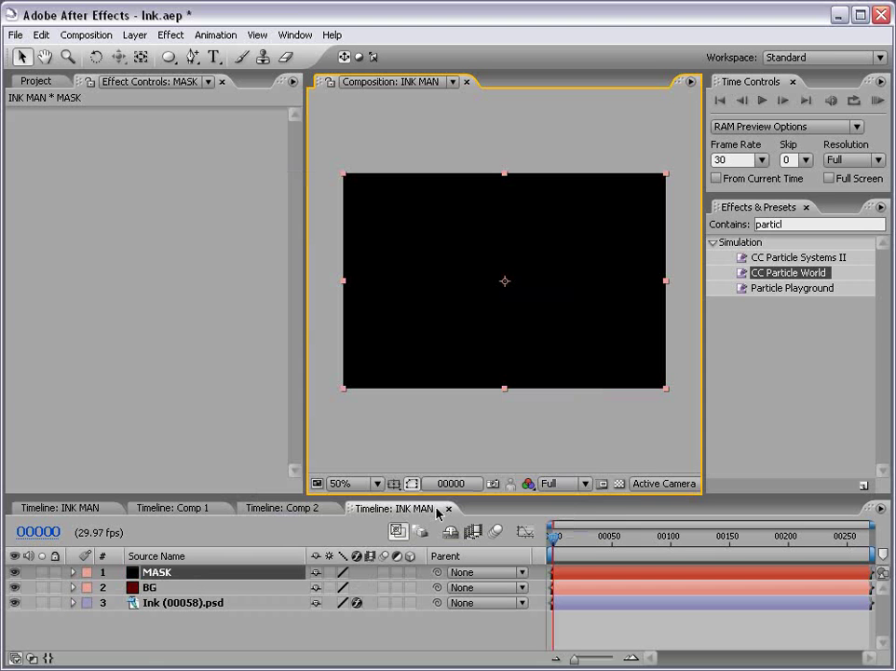
# Move the MASK and BG layers together below the Ink (00058).psd layer.
pyautogui.click(150, 587)
pyautogui.keyDown('shift'); pyautogui.click(160, 574); pyautogui.keyUp('shift')
pyautogui.moveTo(160, 578); pyautogui.dragTo(170, 626)
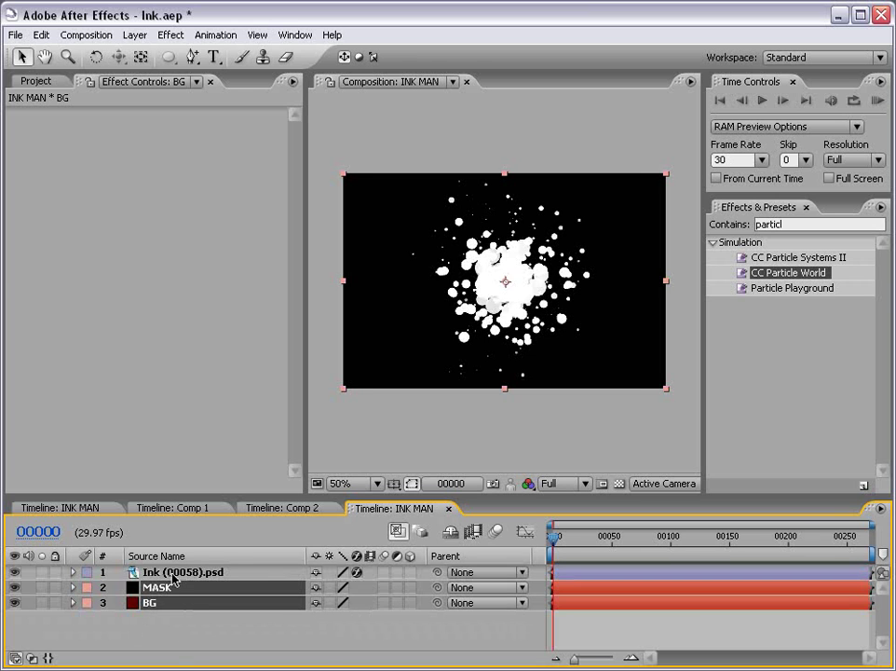
pyautogui.click(182, 635)
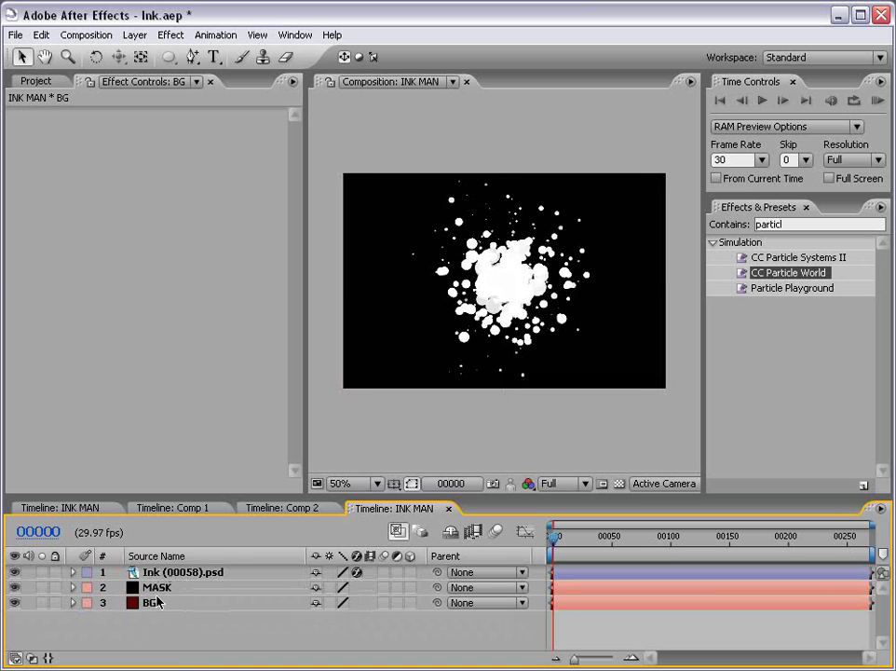
# Draw an elliptical mask on the MASK layer that spans nearly the whole composition frame.
pyautogui.click(157, 588)
pyautogui.click(170, 58)
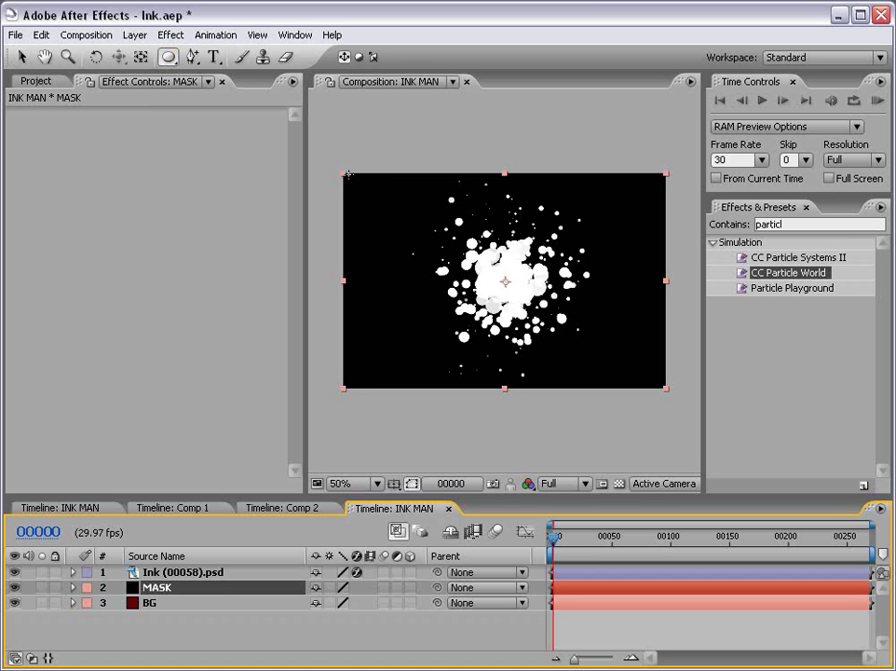
pyautogui.moveTo(347, 175); pyautogui.dragTo(666, 388)
pyautogui.click(230, 638)
pyautogui.press('v')
# Set the elliptical mask's mode to Subtract and its feather to 340 pixels.
pyautogui.click(156, 588)
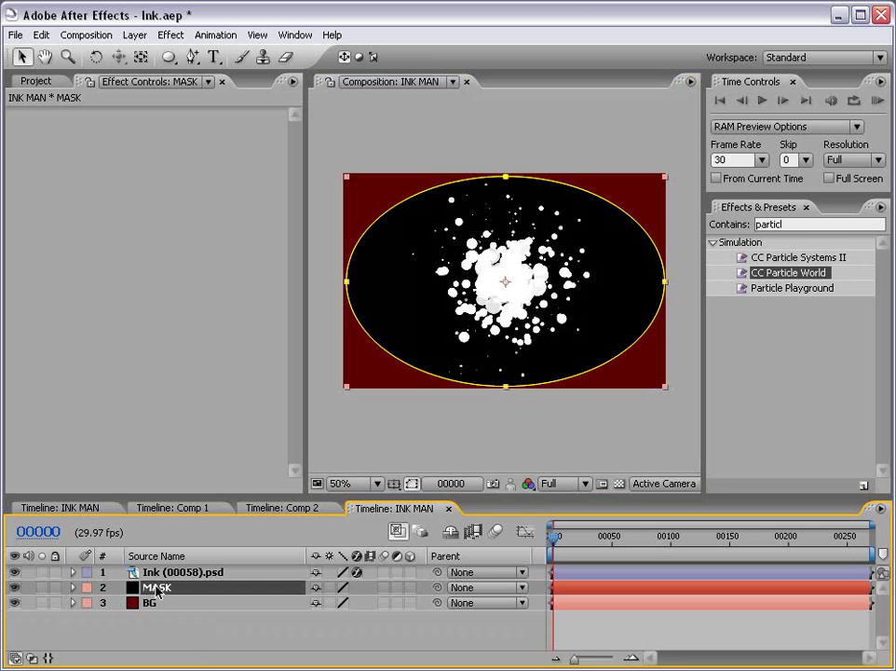
pyautogui.press('m')
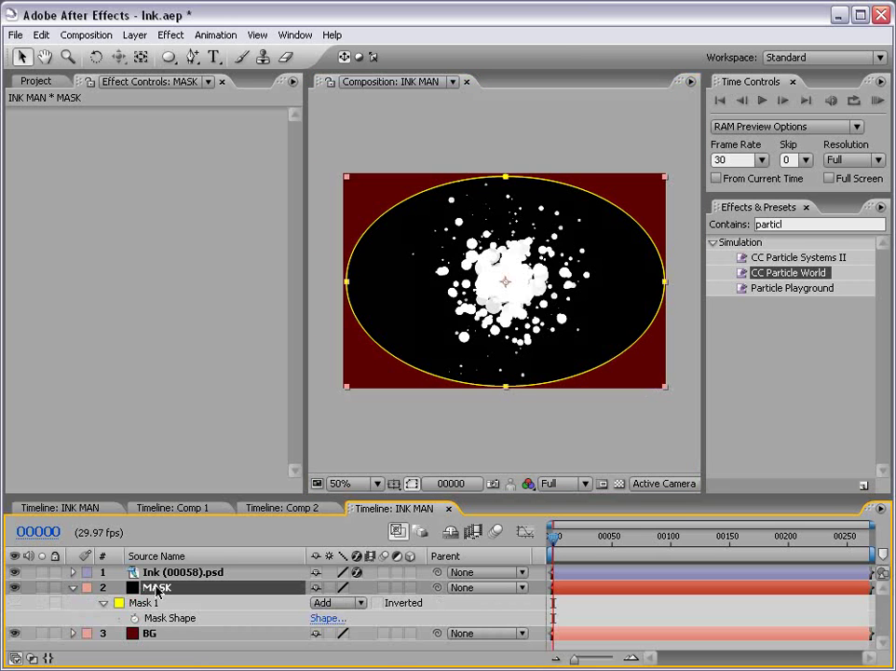
pyautogui.click(358, 605)
pyautogui.click(338, 618)
pyautogui.press('f')
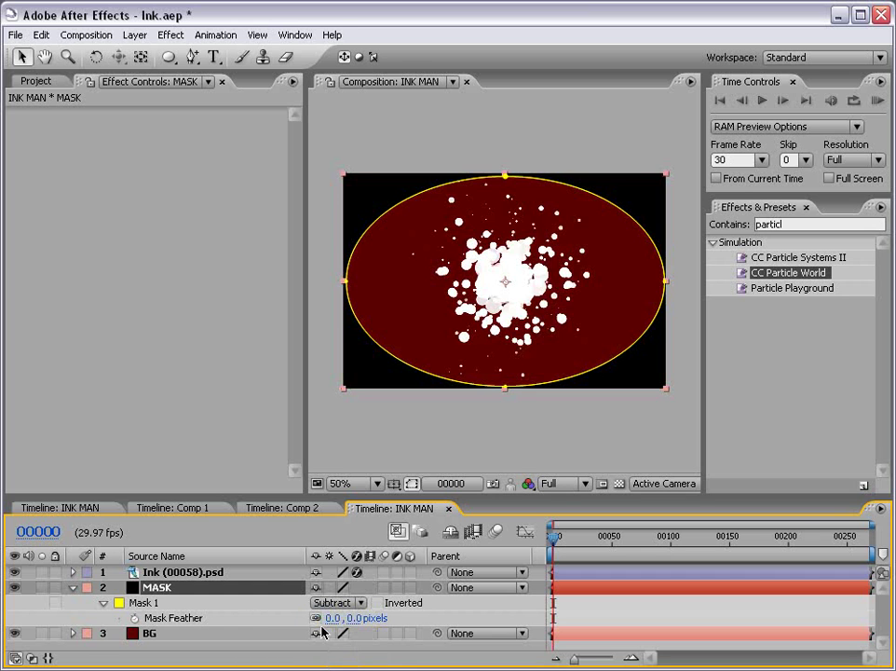
pyautogui.moveTo(334, 617); pyautogui.dragTo(630, 585)
pyautogui.click(600, 608)
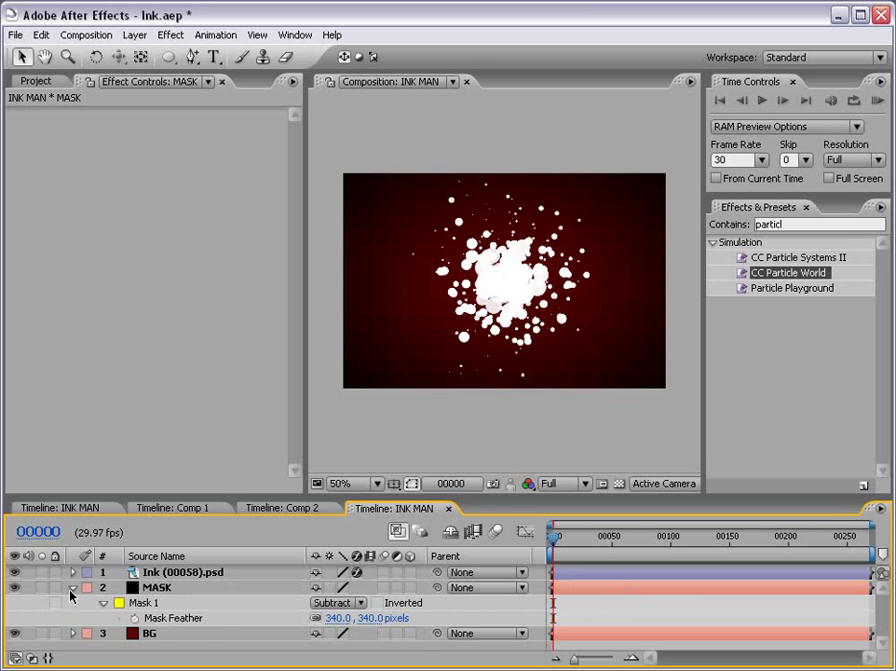
# Collapse the MASK layer's properties and lock both the MASK and BG layers.
pyautogui.click(71, 588)
pyautogui.click(158, 588)
pyautogui.click(159, 603)
pyautogui.click(156, 588)
pyautogui.click(154, 603)
pyautogui.moveTo(55, 587); pyautogui.dragTo(55, 603)
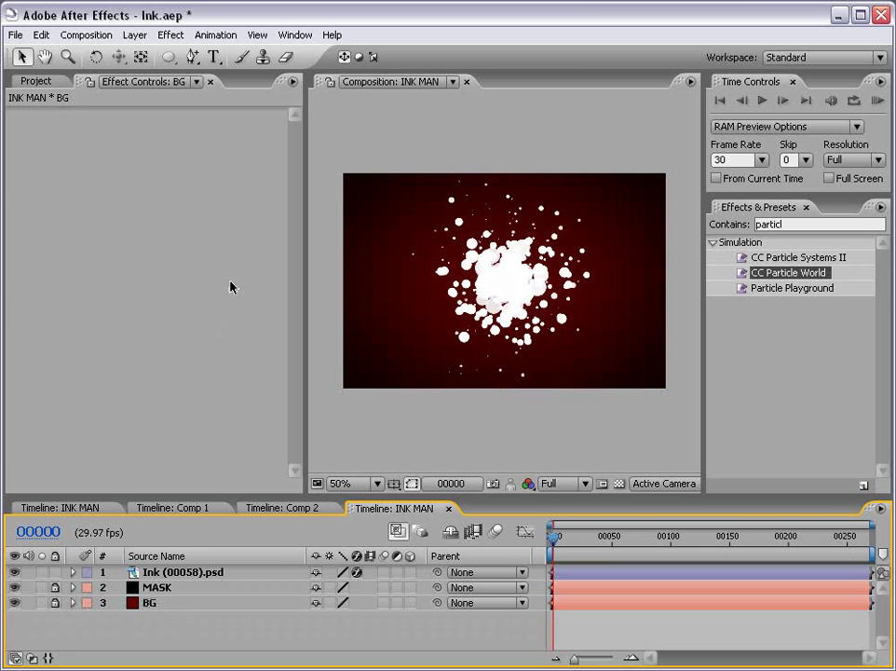
# Add the title text INK MAN and move it to the lower-left area of the composition, clear of the ink splatter.
pyautogui.click(214, 56)
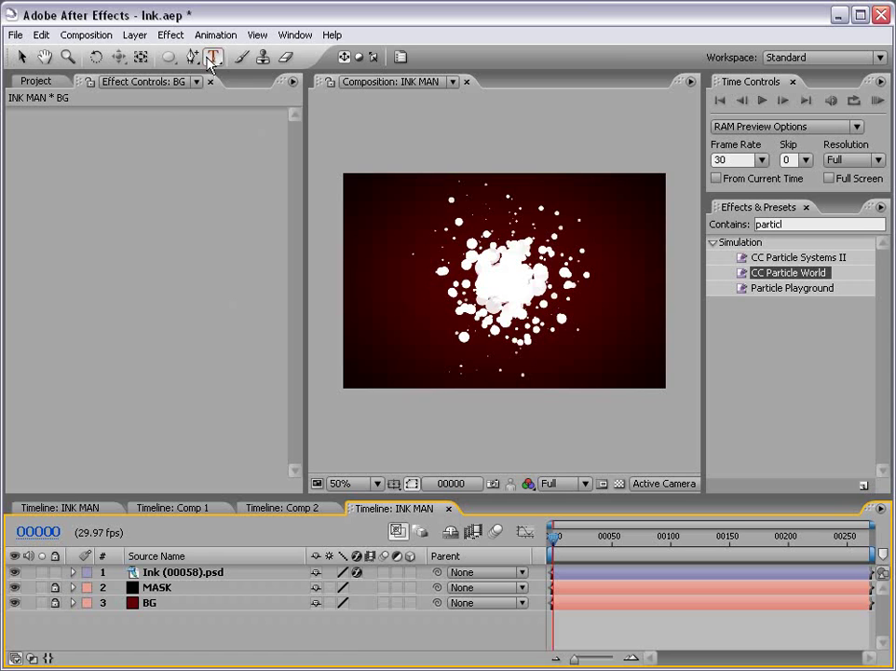
pyautogui.click(404, 310)
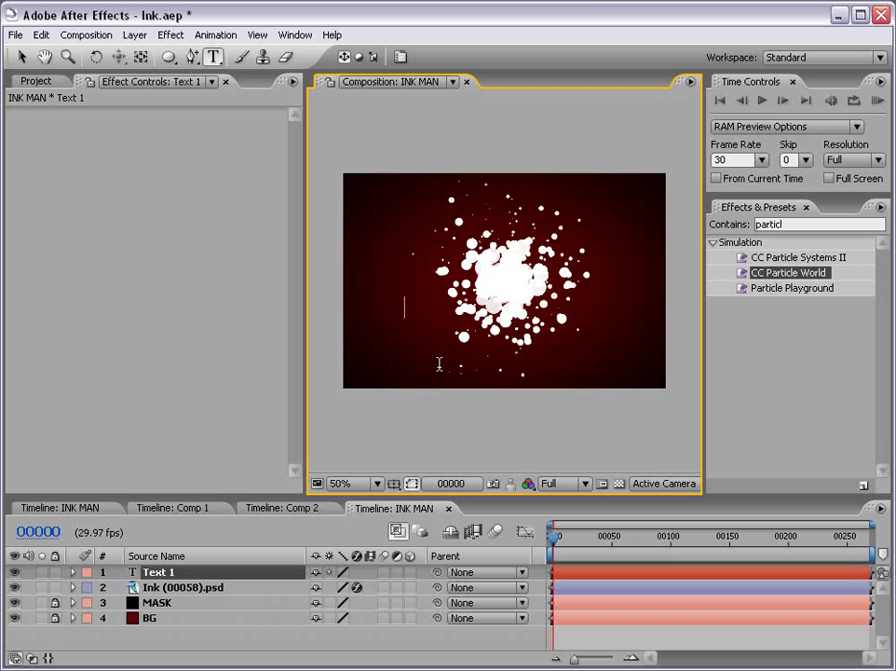
pyautogui.write('INK MAN')
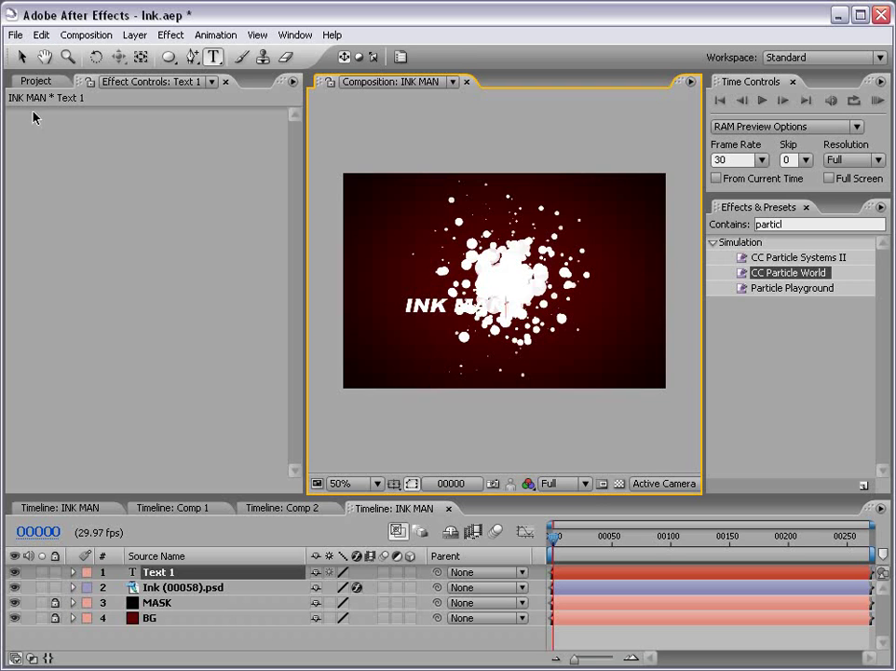
pyautogui.click(22, 56)
pyautogui.moveTo(438, 326); pyautogui.dragTo(395, 360)
# Examine the character and paragraph formatting of the INK MAN text.
pyautogui.click(213, 56)
pyautogui.tripleClick(412, 363)
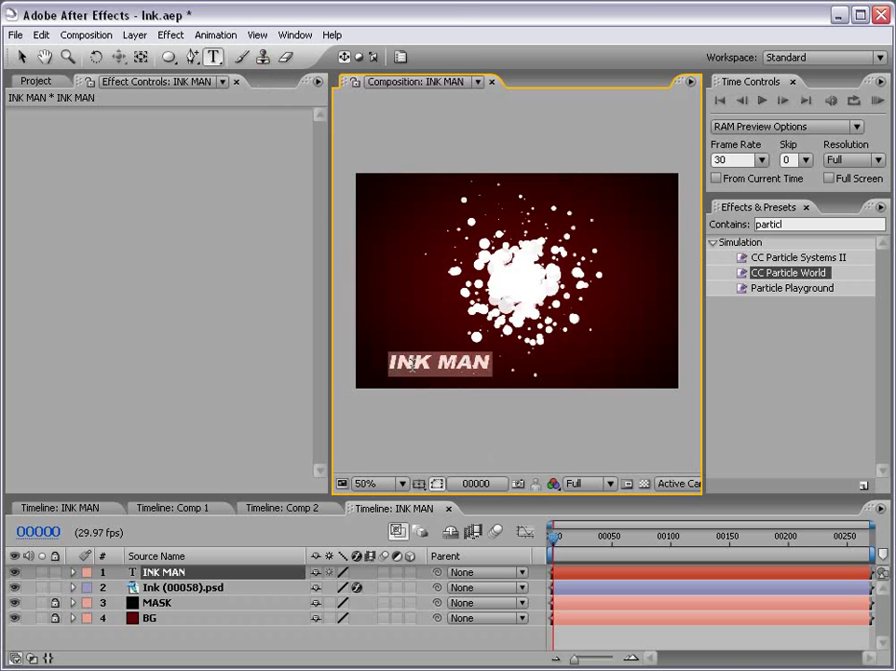
pyautogui.click(401, 57)
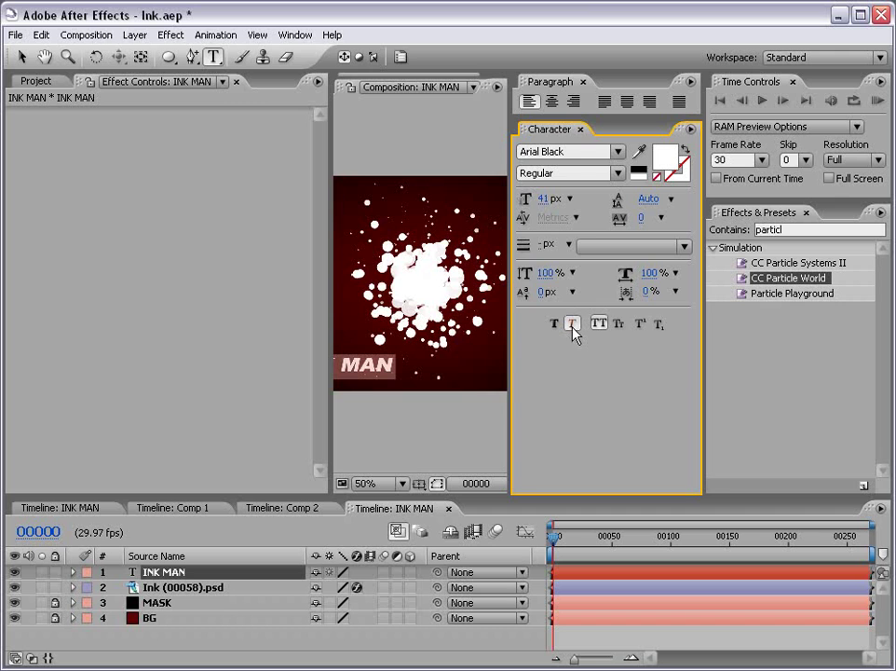
pyautogui.click(580, 129)
pyautogui.click(581, 81)
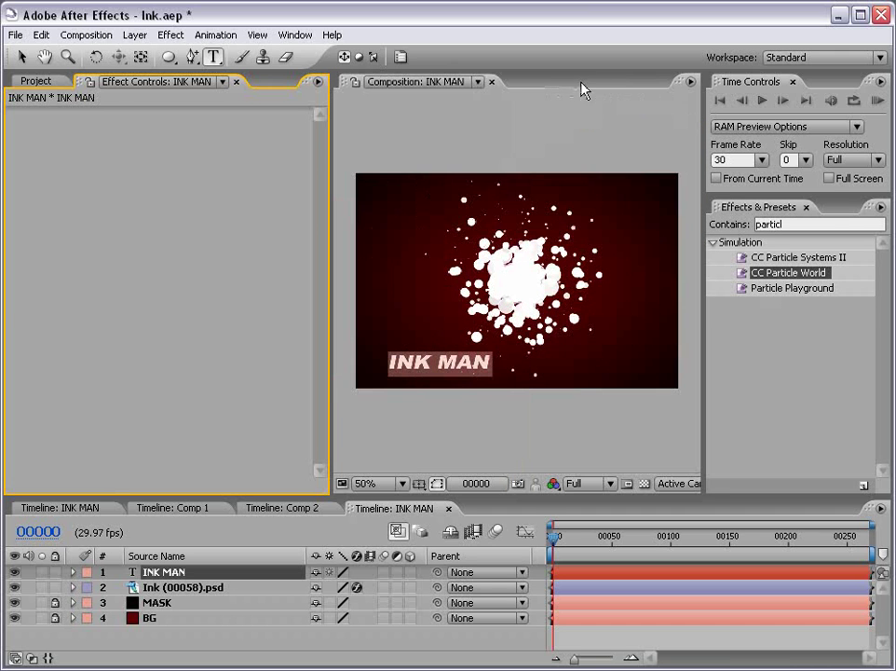
# Move the INK MAN text over the centre of the ink splatter.
pyautogui.click(24, 59)
pyautogui.click(459, 427)
pyautogui.moveTo(456, 371)
pyautogui.mouseDown()
pyautogui.moveTo(438, 312)
pyautogui.moveTo(512, 283)
pyautogui.moveTo(538, 292)
pyautogui.mouseUp()
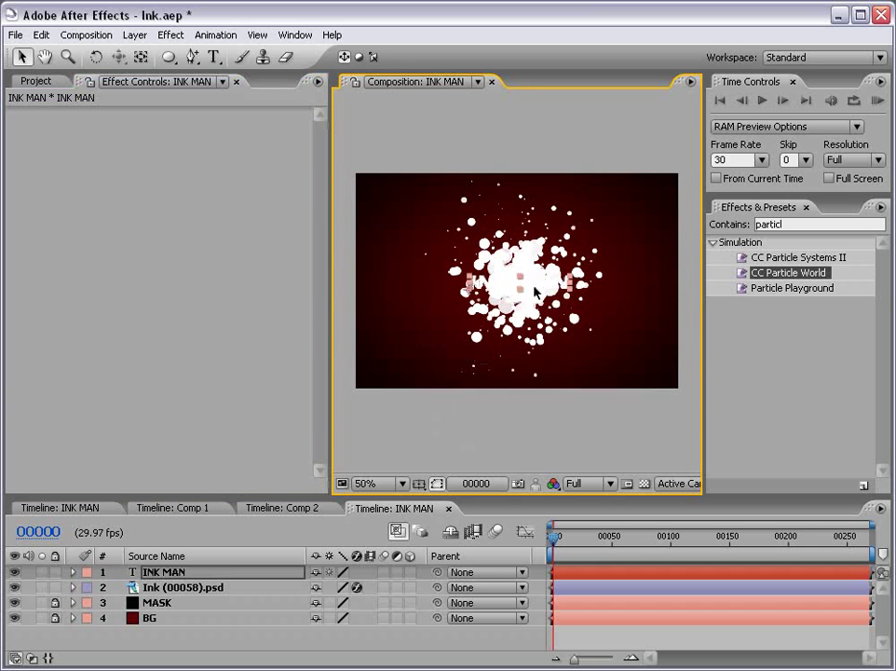
# Enable the Hue/Saturation effect on the Ink (00058).psd layer to turn the splatter black.
pyautogui.click(176, 590)
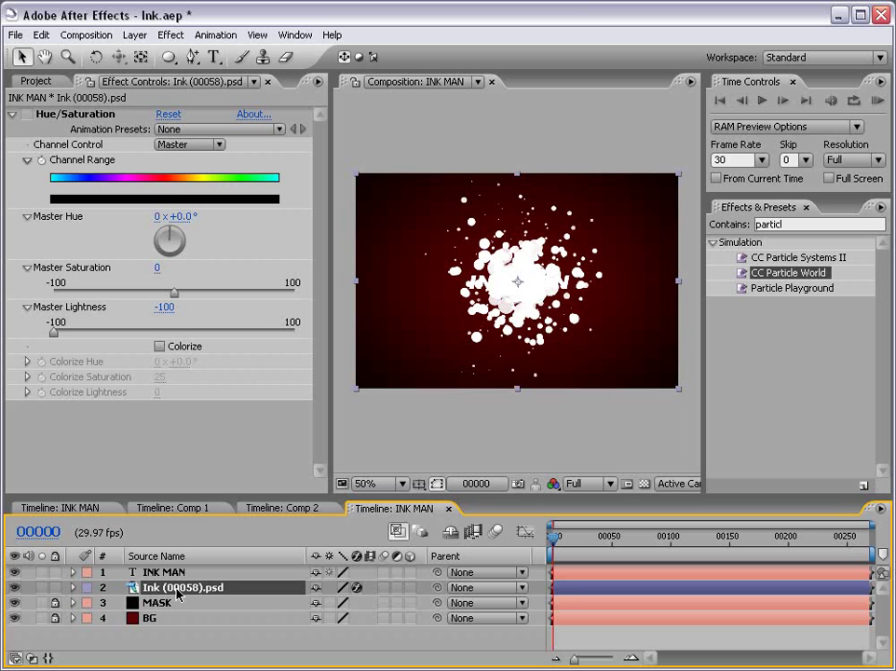
pyautogui.click(27, 114)
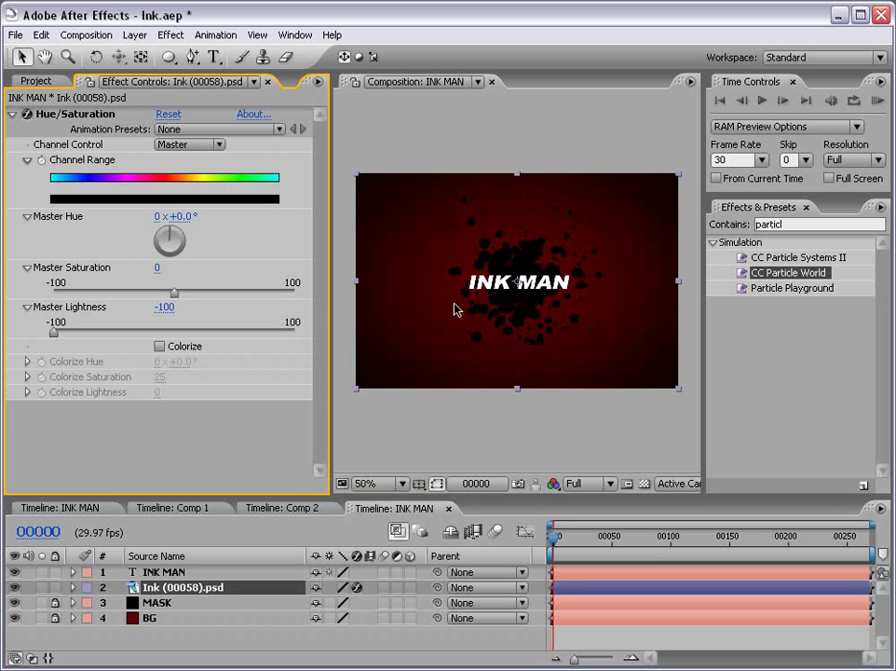
pyautogui.scroll(1, 529, 307)
pyautogui.scroll(-1, 529, 309)
pyautogui.click(91, 653)
# Make the Ink (00058).psd and INK MAN layers 3D.
pyautogui.click(167, 590)
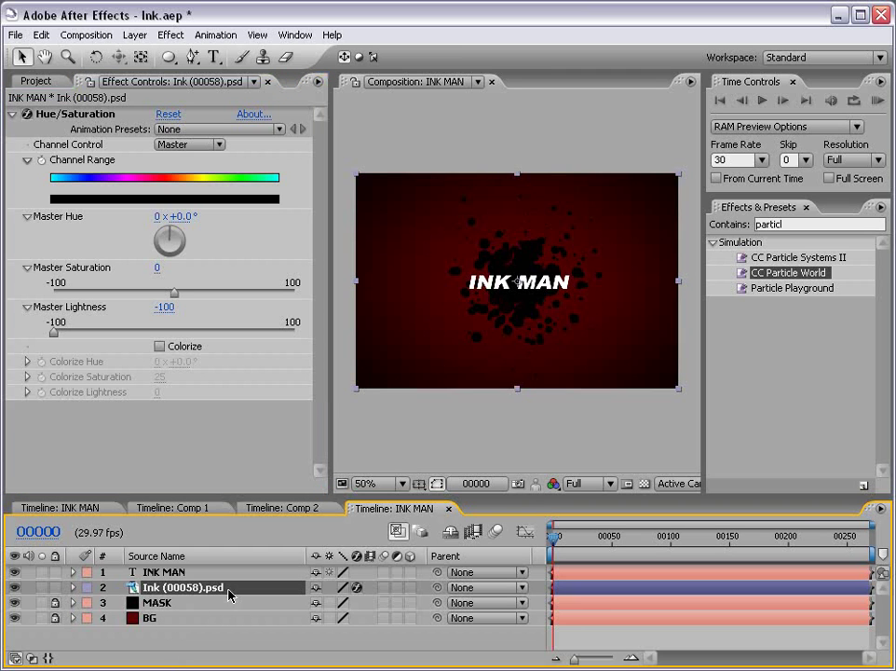
pyautogui.click(410, 587)
pyautogui.click(409, 573)
# Create a new camera using the 35mm preset.
pyautogui.click(136, 36)
pyautogui.moveTo(140, 53)
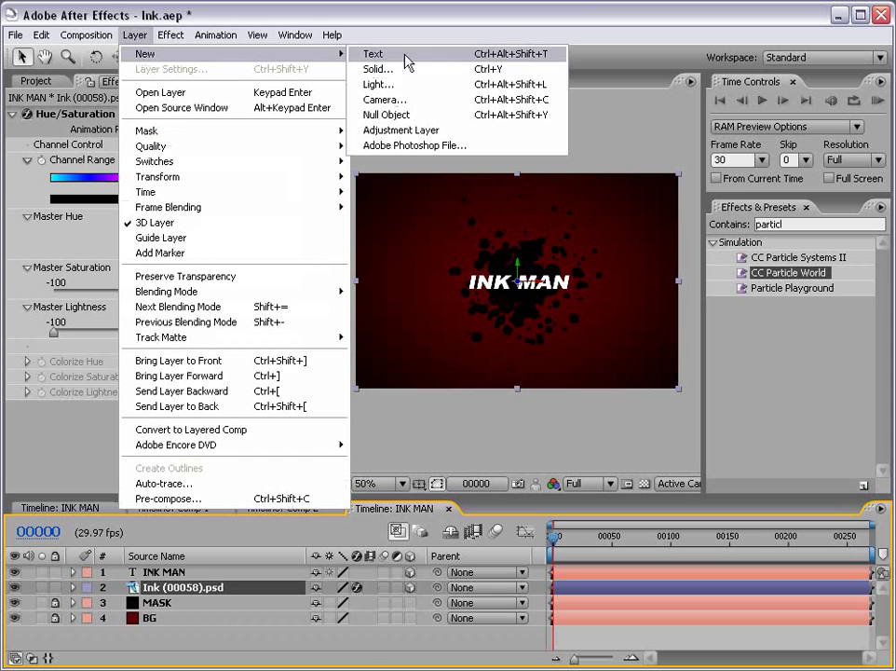
pyautogui.click(385, 100)
pyautogui.click(500, 203)
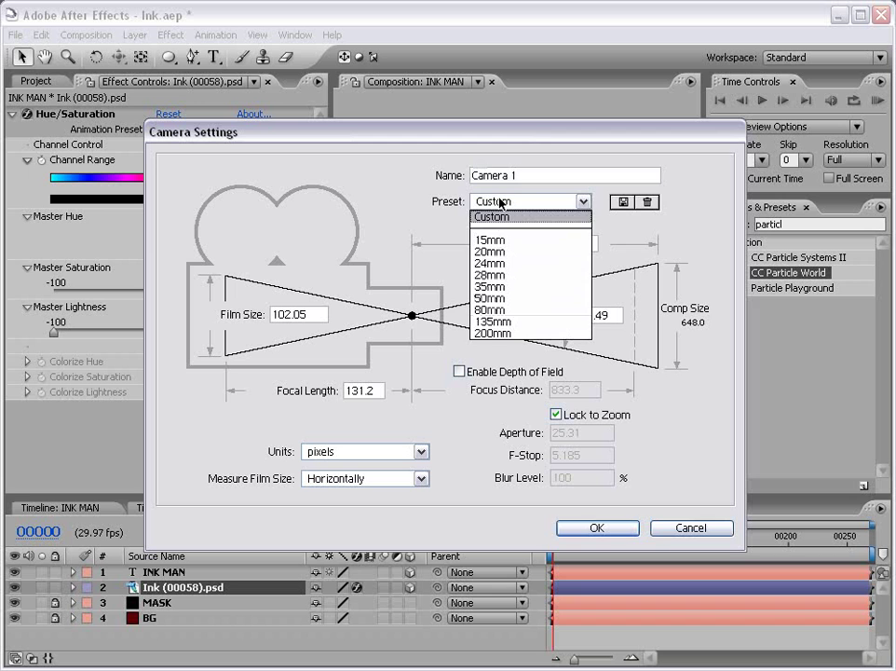
pyautogui.click(500, 289)
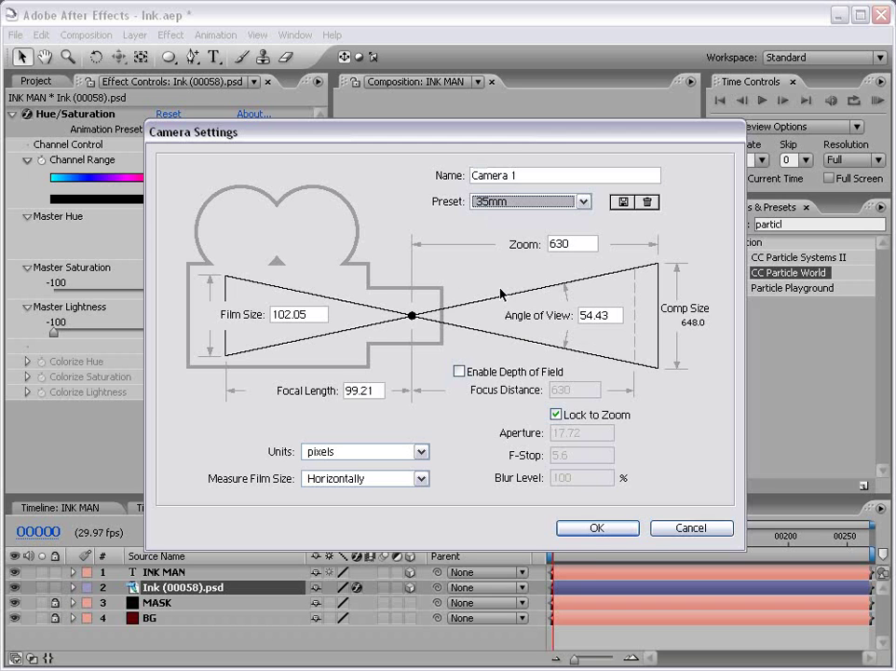
pyautogui.click(597, 528)
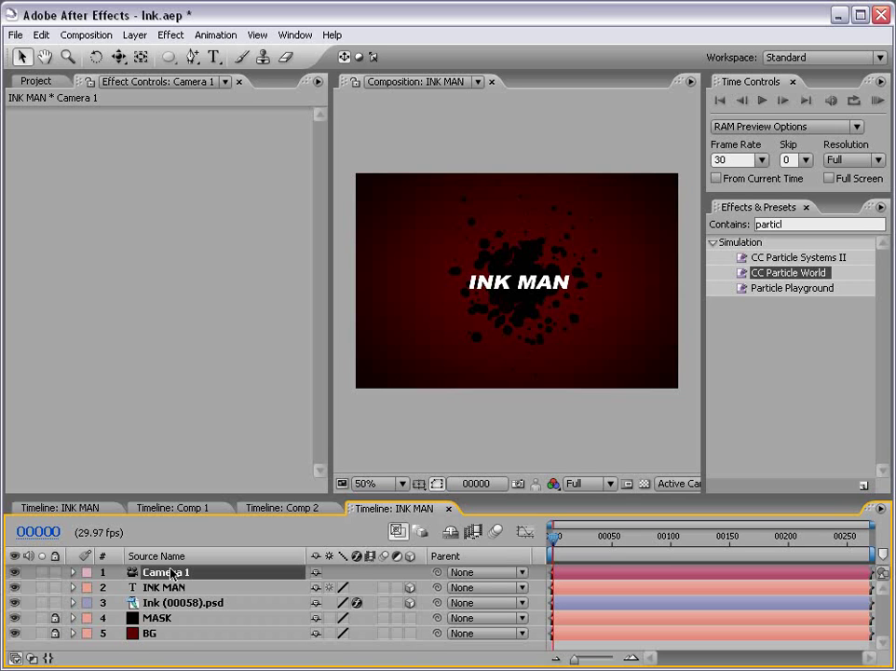
# Reveal the camera's Position and set a keyframe for it at frame 0.
pyautogui.press('p')
pyautogui.moveTo(160, 499); pyautogui.dragTo(160, 449)
pyautogui.click(120, 529)
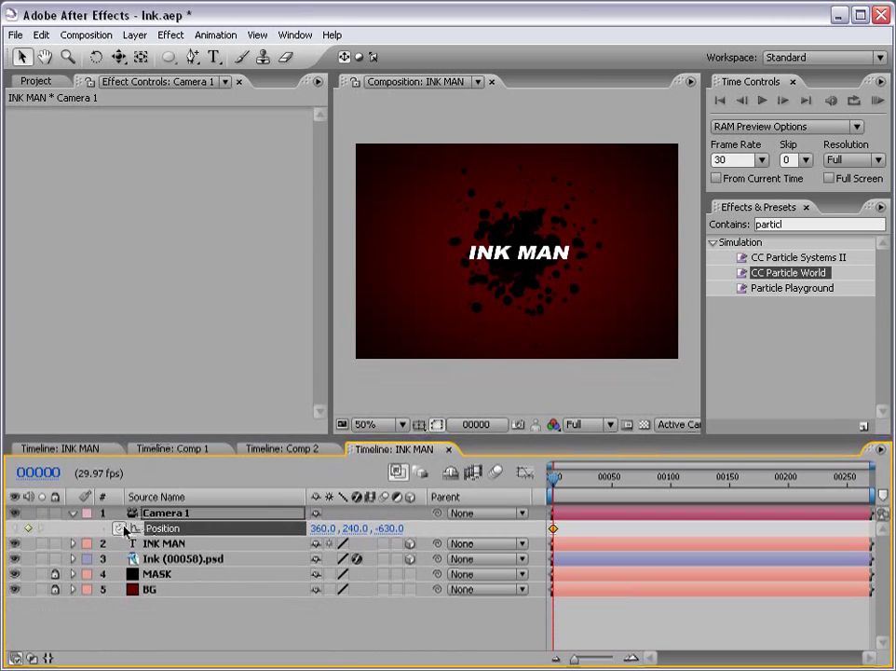
# At frame 43, orbit the camera to one side, keyframing its position at about 564.7, 240.0, -602.5.
pyautogui.moveTo(556, 491); pyautogui.dragTo(605, 488)
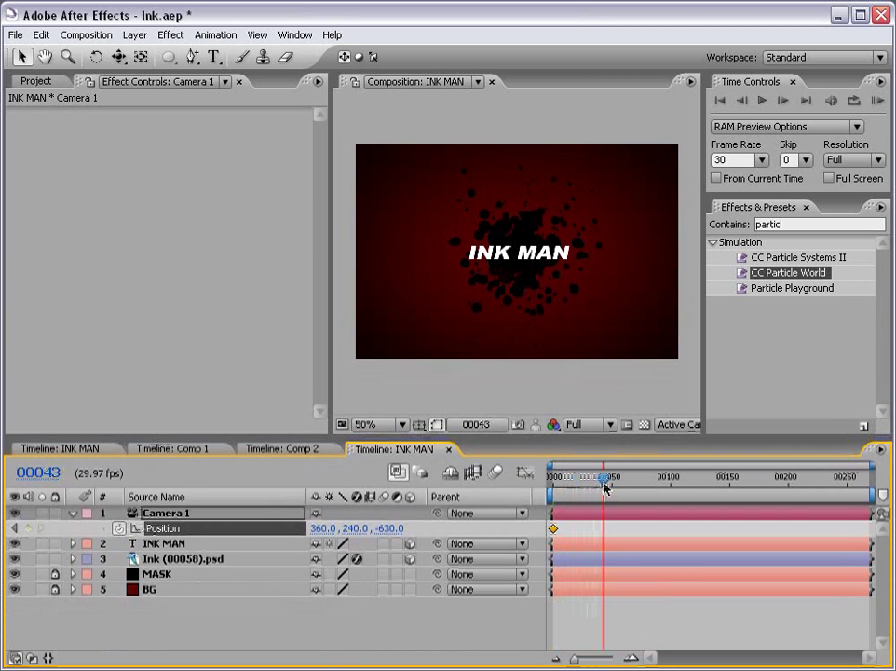
pyautogui.moveTo(117, 56); pyautogui.dragTo(177, 62)
pyautogui.moveTo(410, 207); pyautogui.dragTo(514, 276)
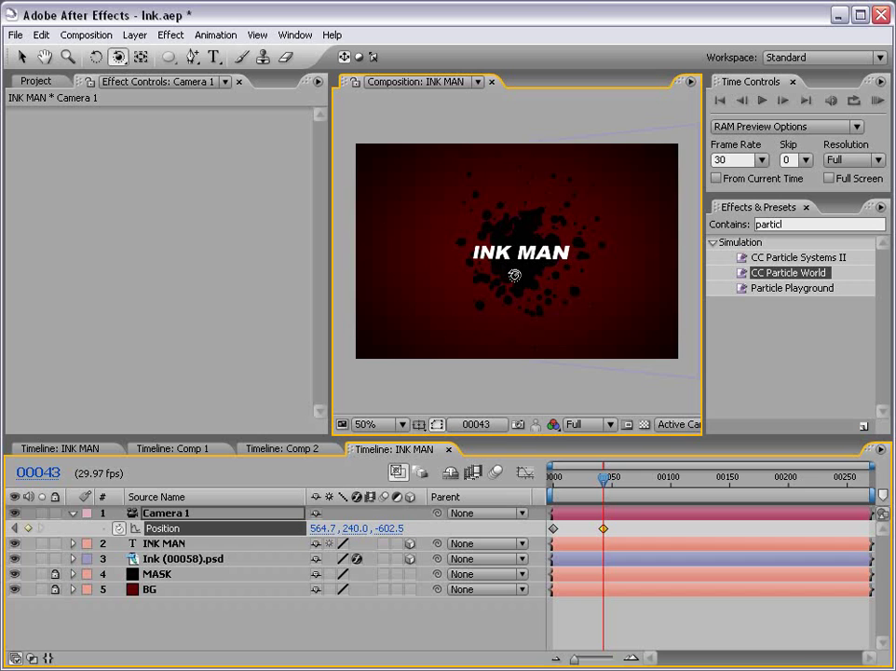
# At frame 0, orbit the camera to the opposite side of the title and scrub through the move.
pyautogui.moveTo(607, 491); pyautogui.dragTo(557, 491)
pyautogui.moveTo(496, 287); pyautogui.dragTo(563, 357)
pyautogui.moveTo(560, 497); pyautogui.dragTo(598, 494)
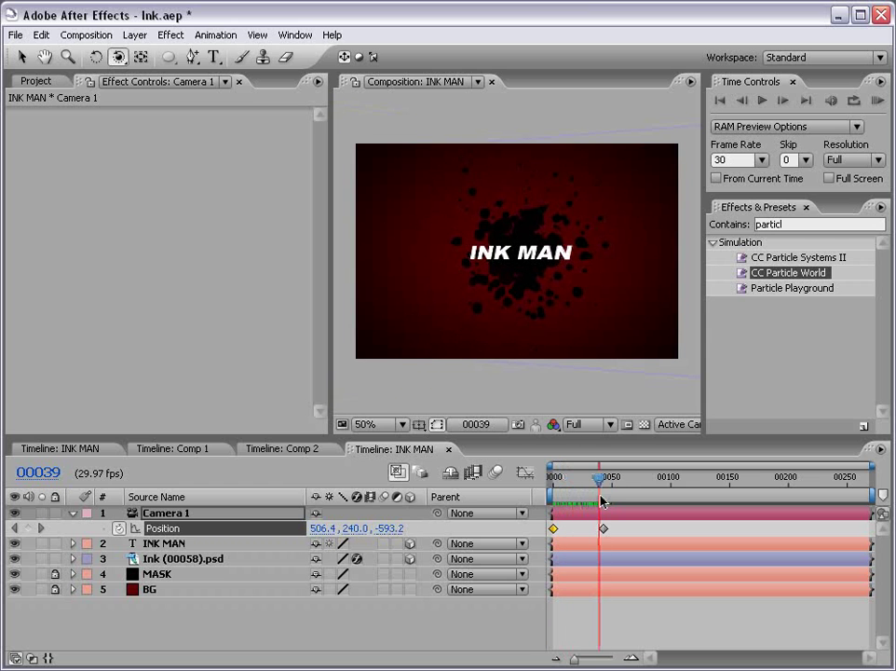
# Apply Easy Ease to both of the camera's Position keyframes.
pyautogui.click(181, 610)
pyautogui.click(170, 529)
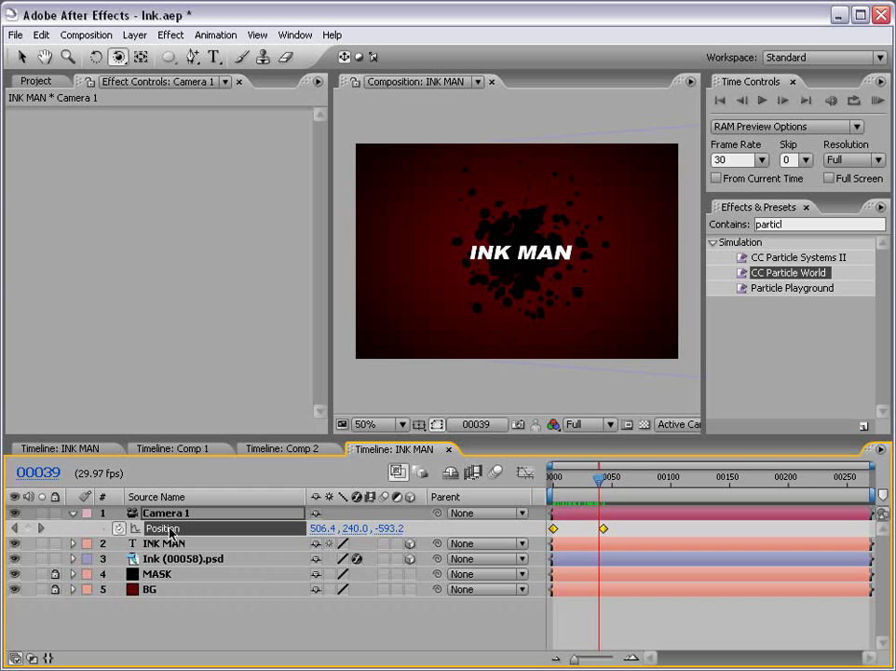
pyautogui.press('F9')
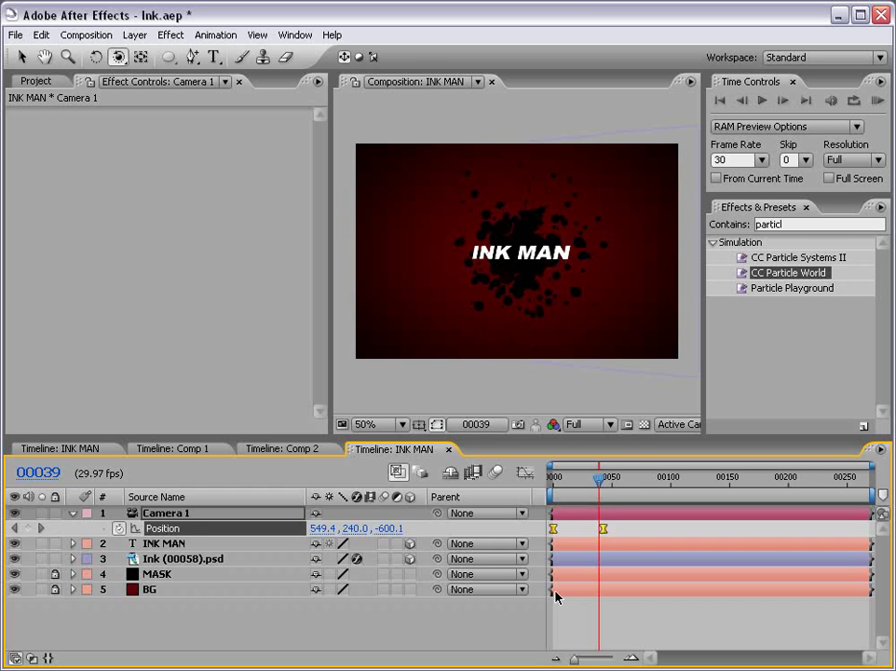
pyautogui.press('v')
pyautogui.click(522, 615)
# Preview the eased camera move from the start of the timeline.
pyautogui.moveTo(587, 480); pyautogui.dragTo(542, 488)
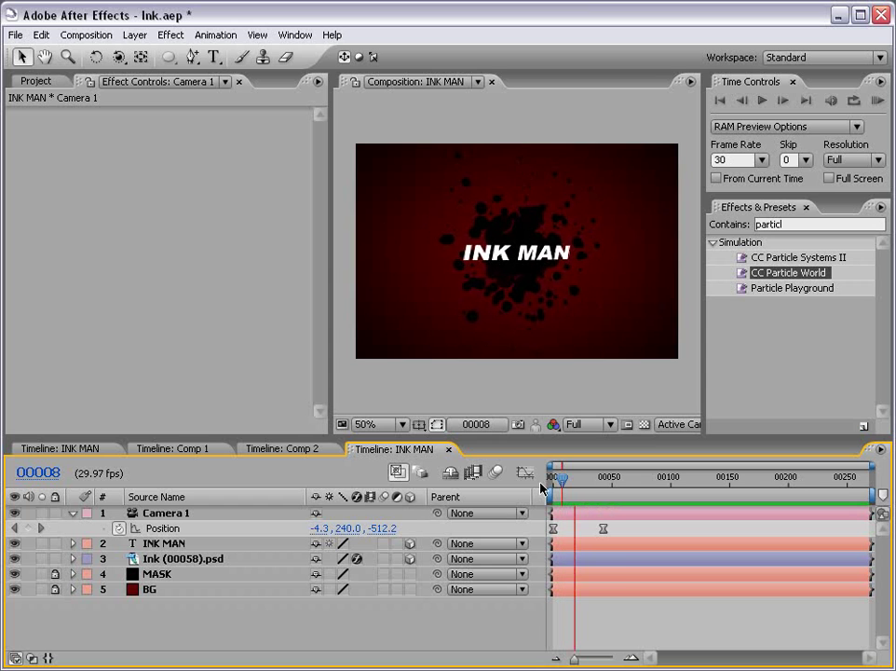
pyautogui.press('space')
pyautogui.moveTo(606, 484); pyautogui.dragTo(584, 479)
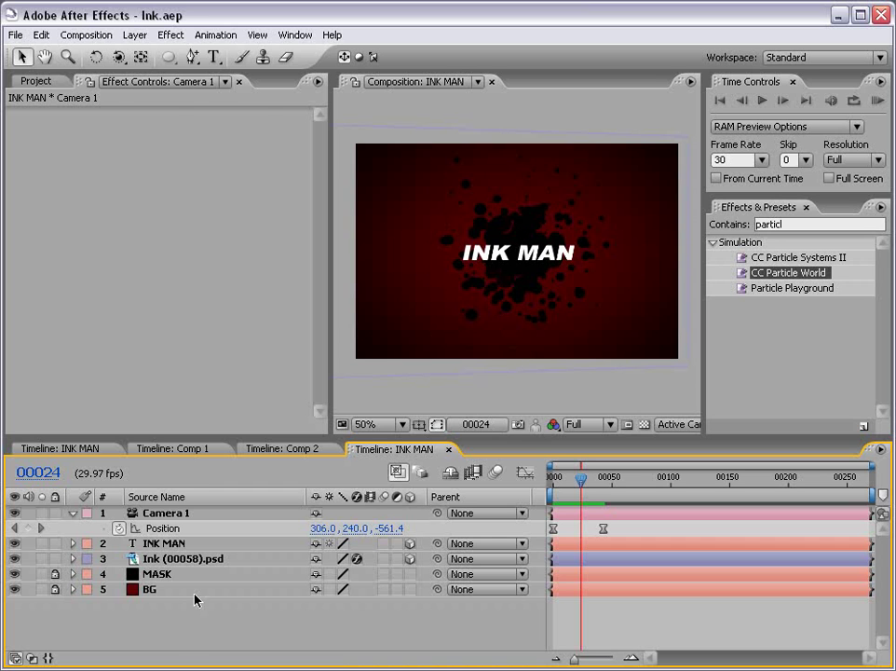
# Duplicate the Ink (00058).psd layer and move the copy to the lower-left corner of the frame.
pyautogui.click(173, 559)
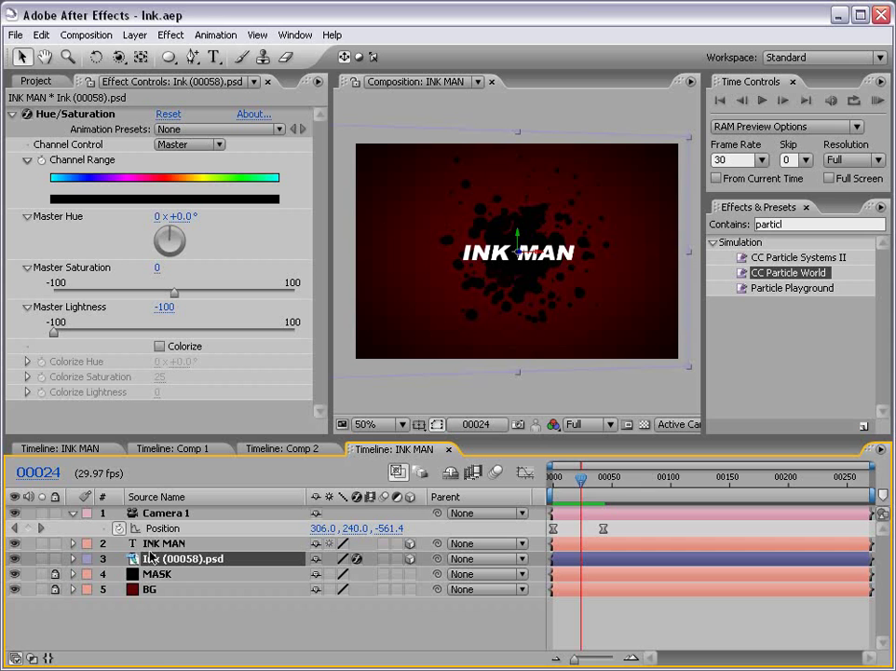
pyautogui.hotkey('ctrl', 'd')
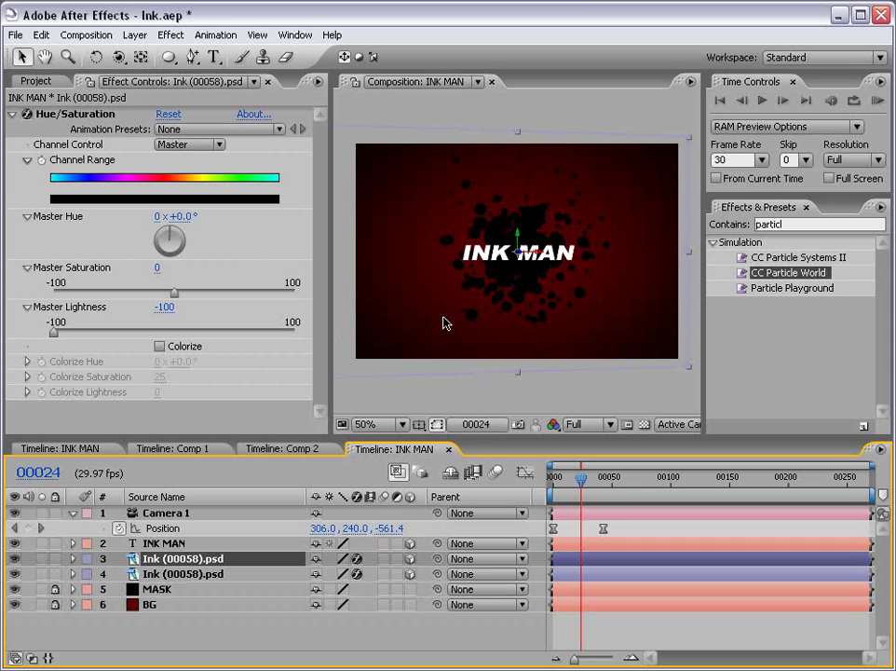
pyautogui.moveTo(540, 253); pyautogui.dragTo(465, 251)
pyautogui.hotkey('ctrl', 'z')
pyautogui.scroll(1, 518, 266)
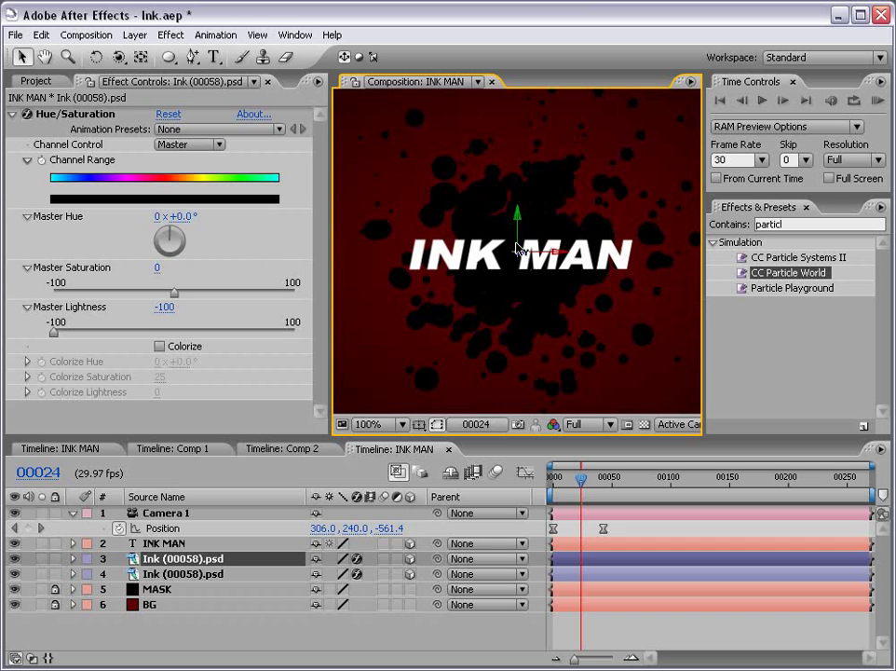
pyautogui.moveTo(520, 232); pyautogui.dragTo(521, 218)
pyautogui.scroll(-2, 564, 274)
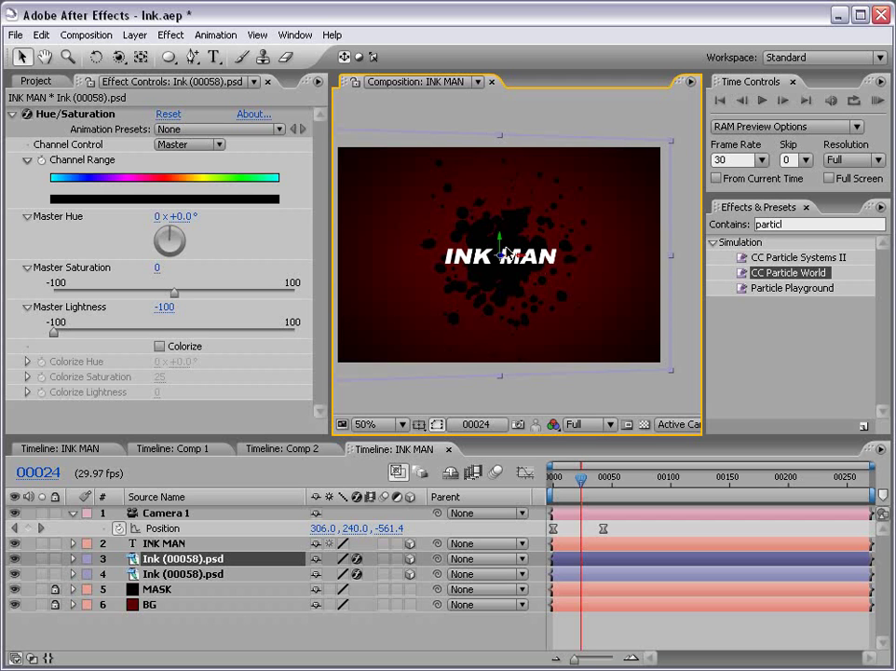
pyautogui.moveTo(518, 255); pyautogui.dragTo(345, 258)
pyautogui.scroll(-2, 424, 263)
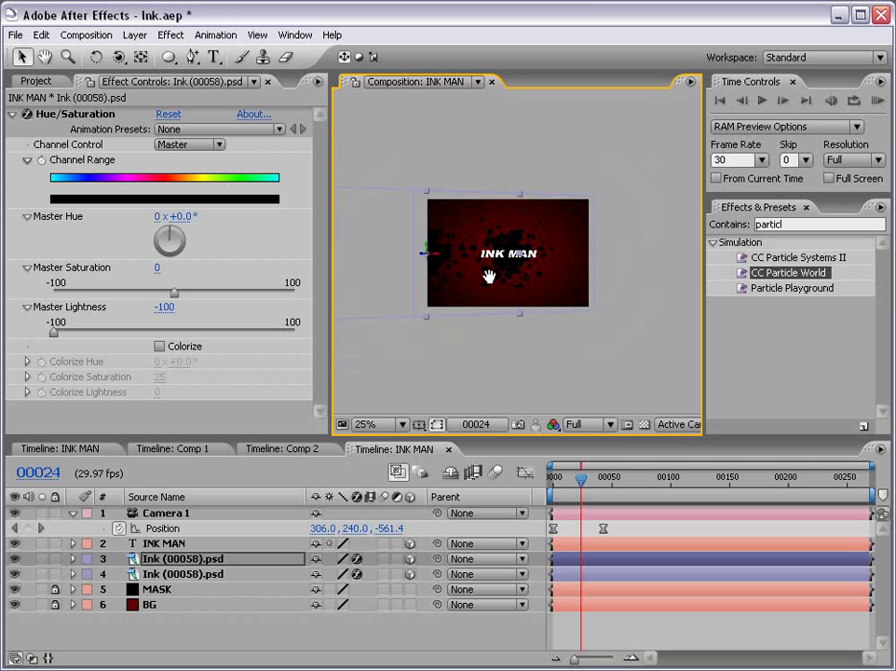
pyautogui.scroll(2, 494, 263)
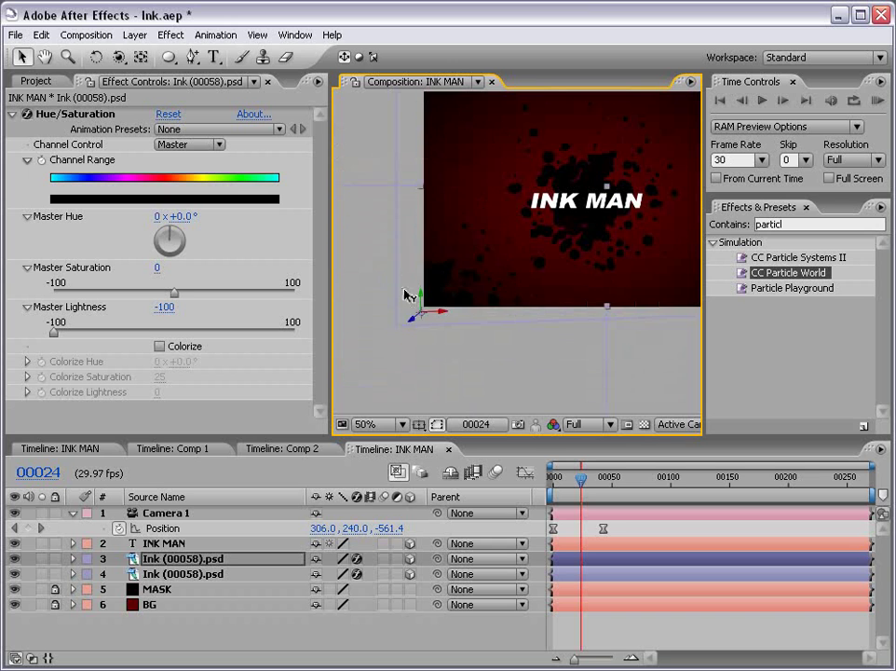
pyautogui.scroll(-2, 473, 261)
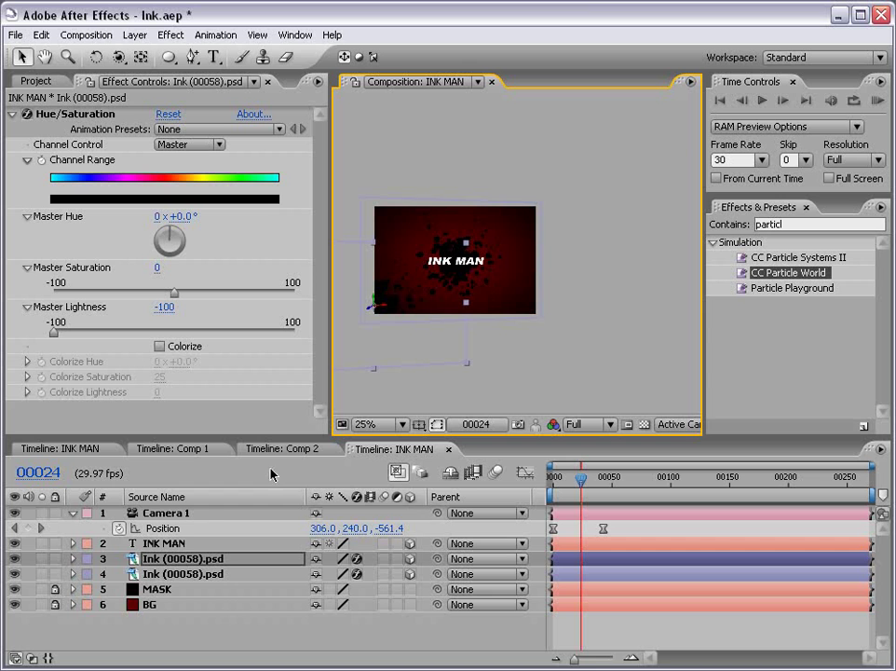
# Duplicate the lower-left ink splatter layer and move the new copy to the upper-right corner of the frame.
pyautogui.click(179, 563)
pyautogui.hotkey('ctrl', 'd')
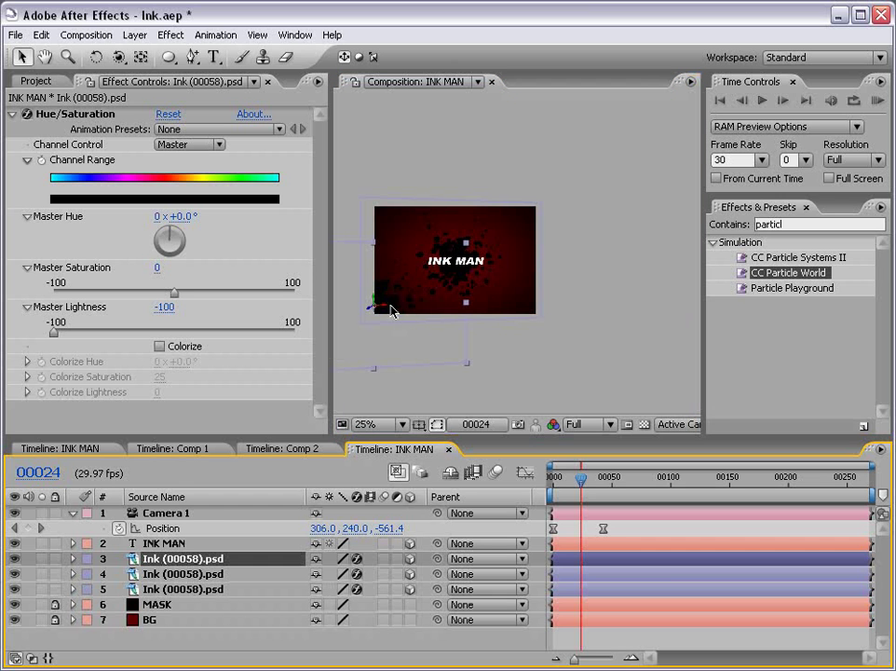
pyautogui.moveTo(385, 312)
pyautogui.mouseDown()
pyautogui.moveTo(541, 304)
pyautogui.moveTo(546, 228)
pyautogui.moveTo(538, 222)
pyautogui.mouseUp()
pyautogui.scroll(1, 538, 222)
pyautogui.moveTo(440, 250); pyautogui.dragTo(489, 278)
pyautogui.scroll(-1, 490, 244)
pyautogui.click(565, 381)
pyautogui.scroll(1, 519, 310)
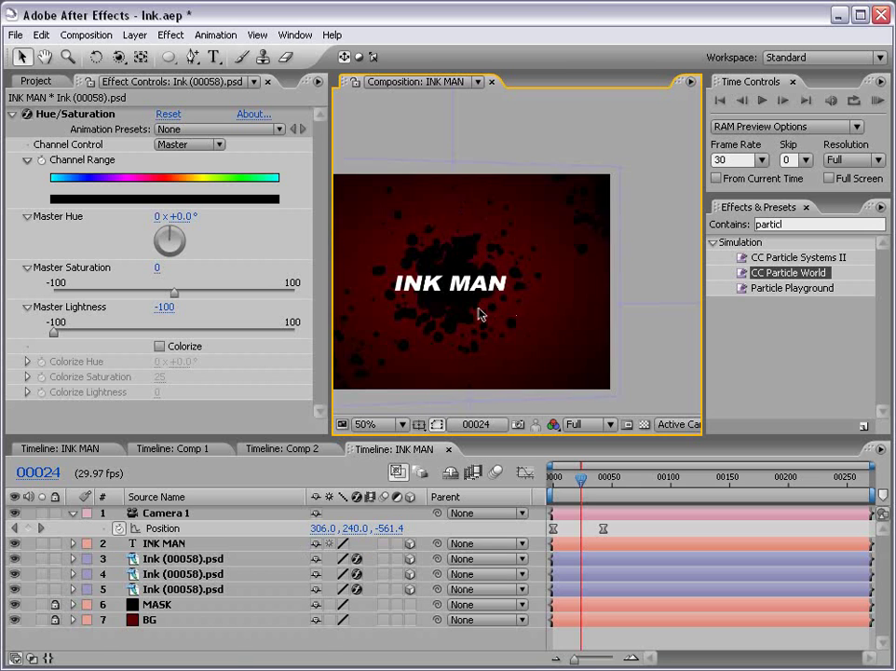
# Preview the camera animation with the composition view maximized, then restore the normal layout.
pyautogui.press('`')
pyautogui.scroll(1, 472, 312)
pyautogui.moveTo(465, 328); pyautogui.dragTo(506, 297)
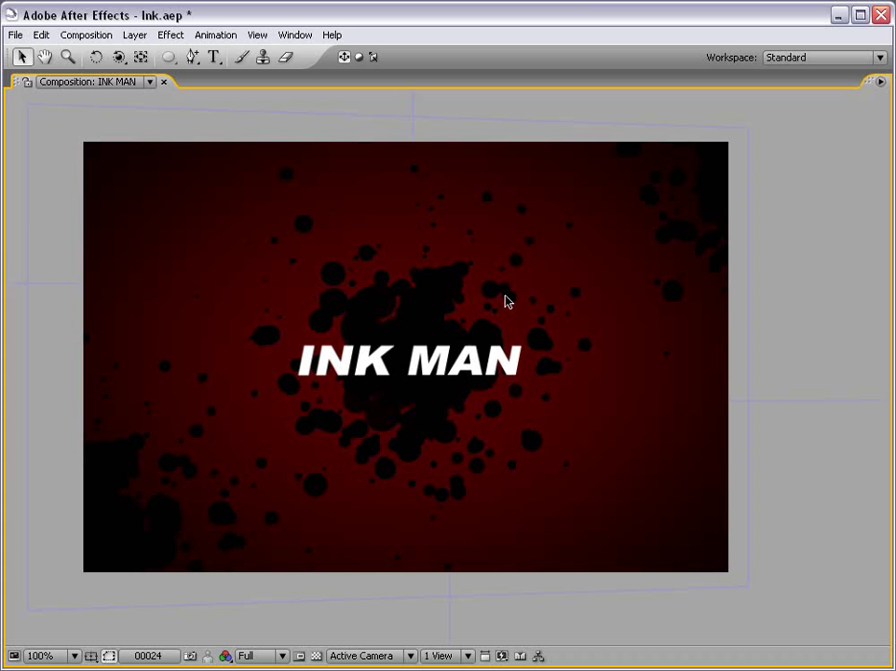
pyautogui.press('KP_0')
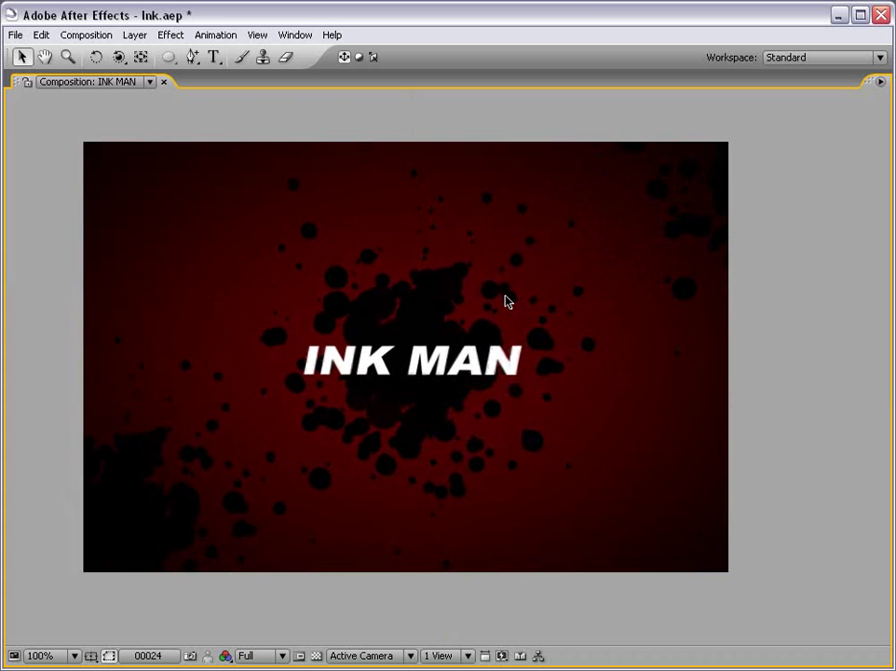
pyautogui.press('space')
pyautogui.press('`')
pyautogui.scroll(-1, 485, 294)
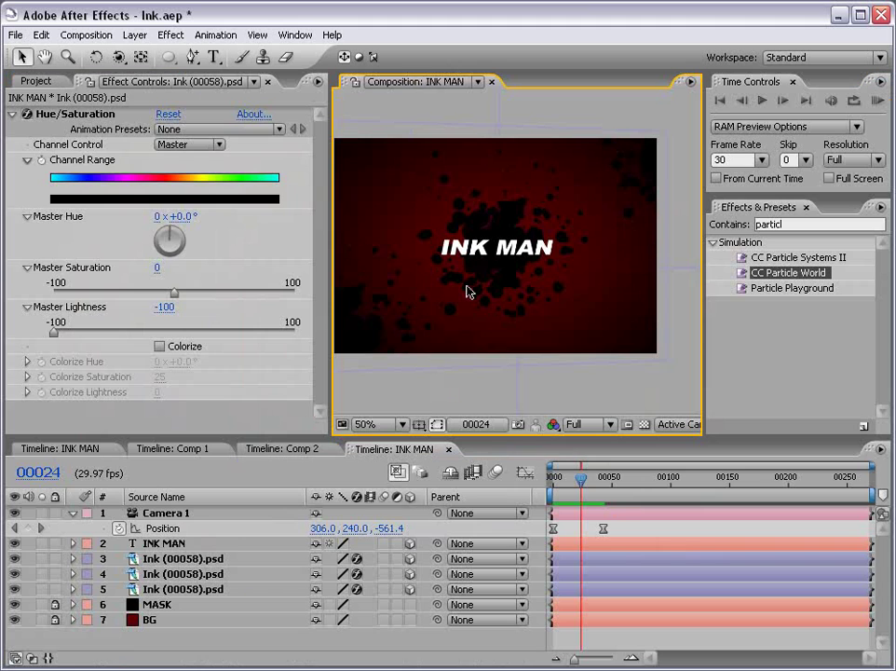
# Move the INK MAN text layer slightly closer to the camera and preview the animation.
pyautogui.click(167, 545)
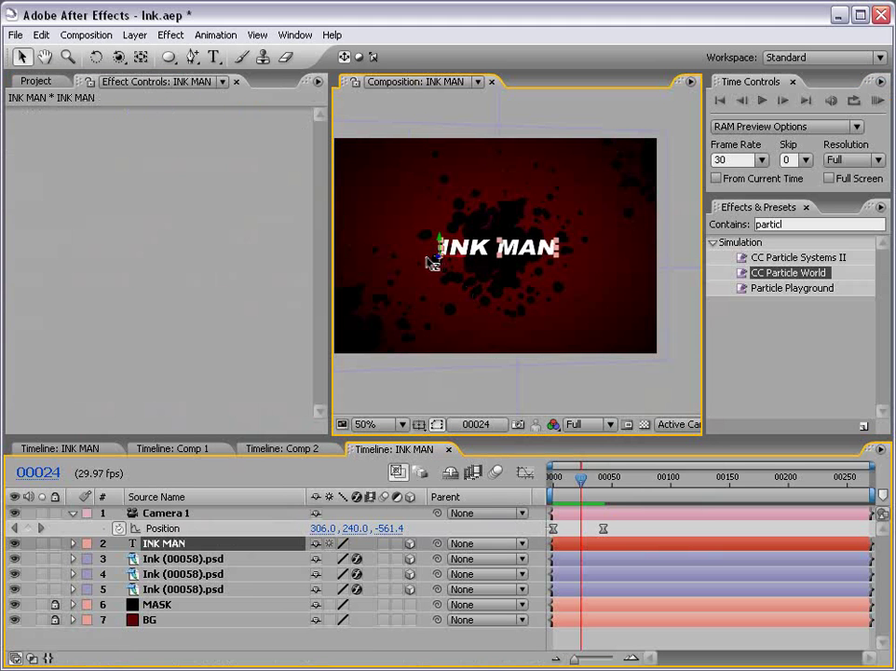
pyautogui.click(444, 307)
pyautogui.press('KP_0')
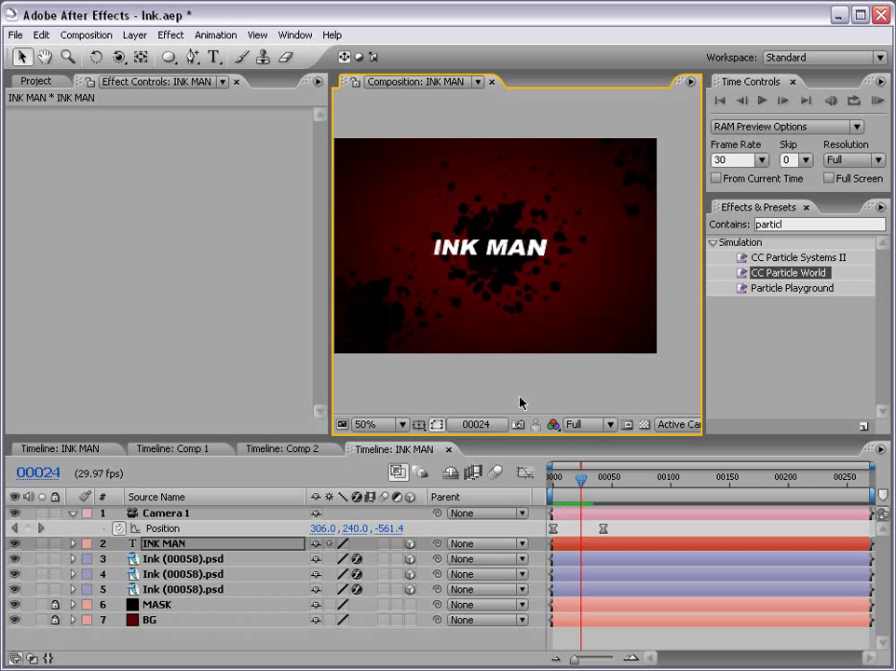
pyautogui.press('space')
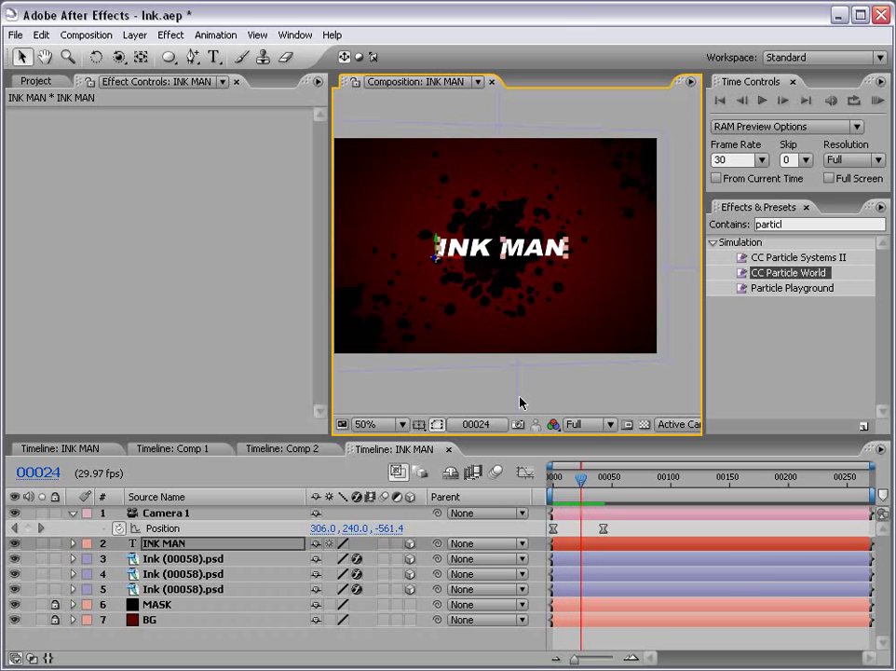
# Duplicate the upper-right ink splatter layer and turn off the Hue/Saturation effect on the copy.
pyautogui.click(183, 559)
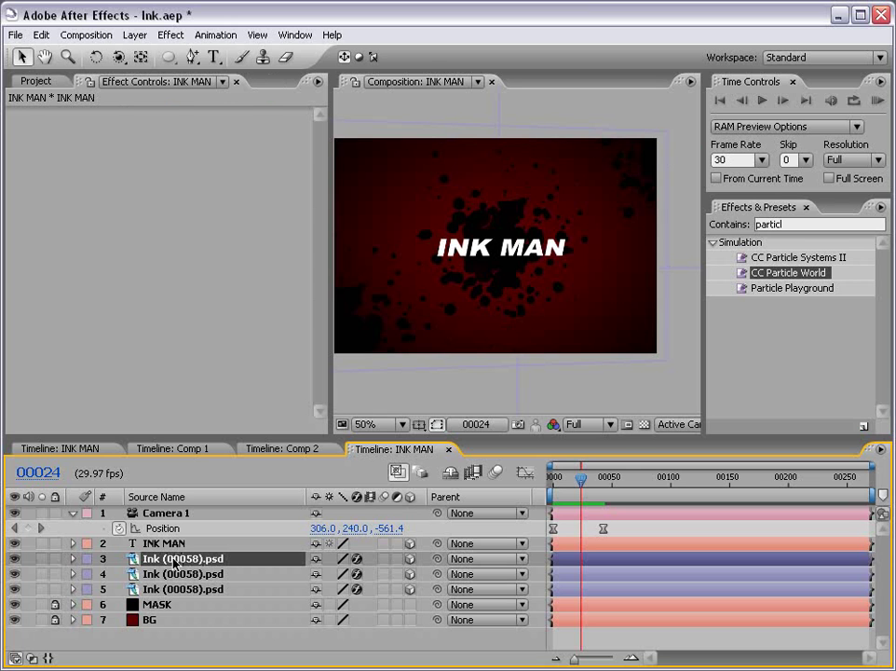
pyautogui.keyDown('shift'); pyautogui.click(170, 591); pyautogui.keyUp('shift')
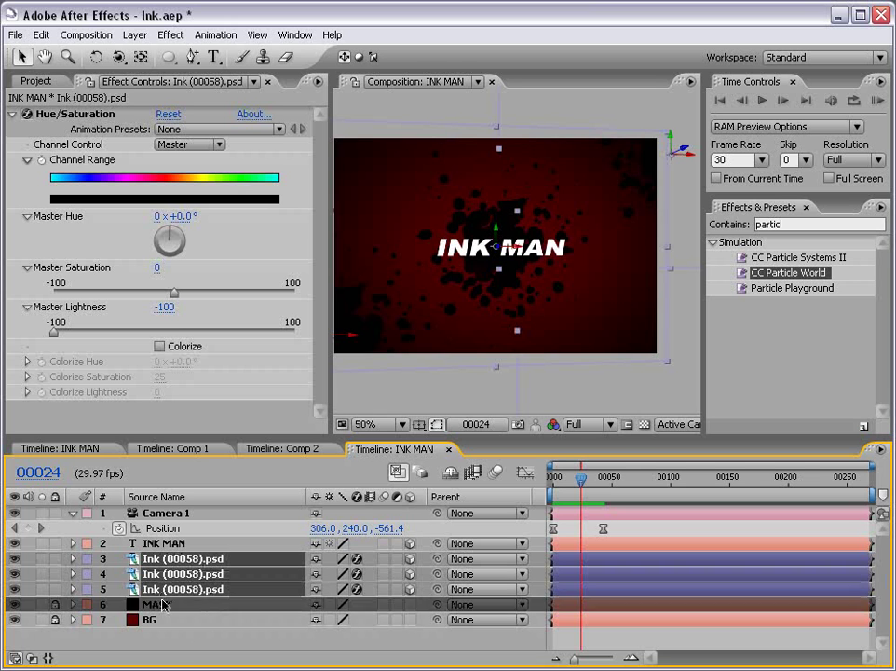
pyautogui.click(183, 559)
pyautogui.hotkey('ctrl', 'd')
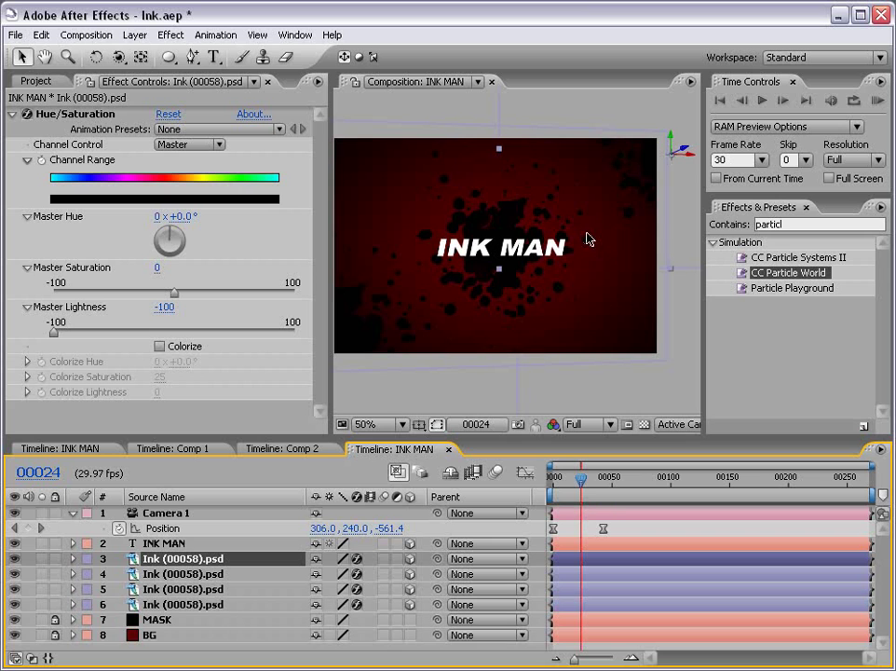
pyautogui.click(27, 115)
# Move the white ink splatter to the upper-left corner of the frame and set its blending mode to Overlay.
pyautogui.moveTo(688, 163)
pyautogui.mouseDown()
pyautogui.moveTo(575, 147)
pyautogui.moveTo(340, 154)
pyautogui.moveTo(359, 126)
pyautogui.moveTo(445, 164)
pyautogui.moveTo(509, 248)
pyautogui.mouseUp()
pyautogui.press('space')
pyautogui.moveTo(447, 198); pyautogui.dragTo(408, 201)
pyautogui.press('F4')
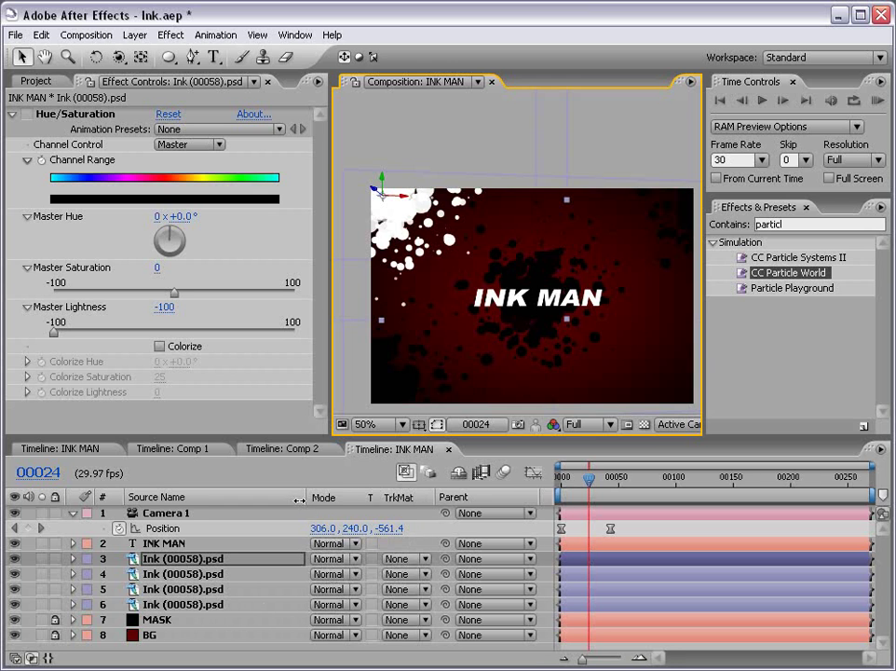
pyautogui.click(331, 559)
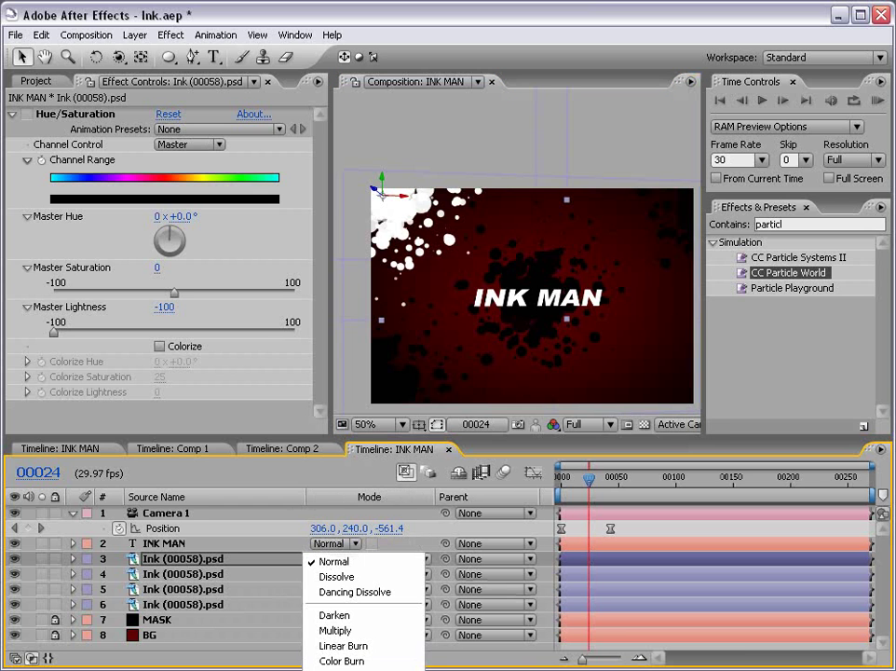
pyautogui.click(340, 669)
pyautogui.click(333, 552)
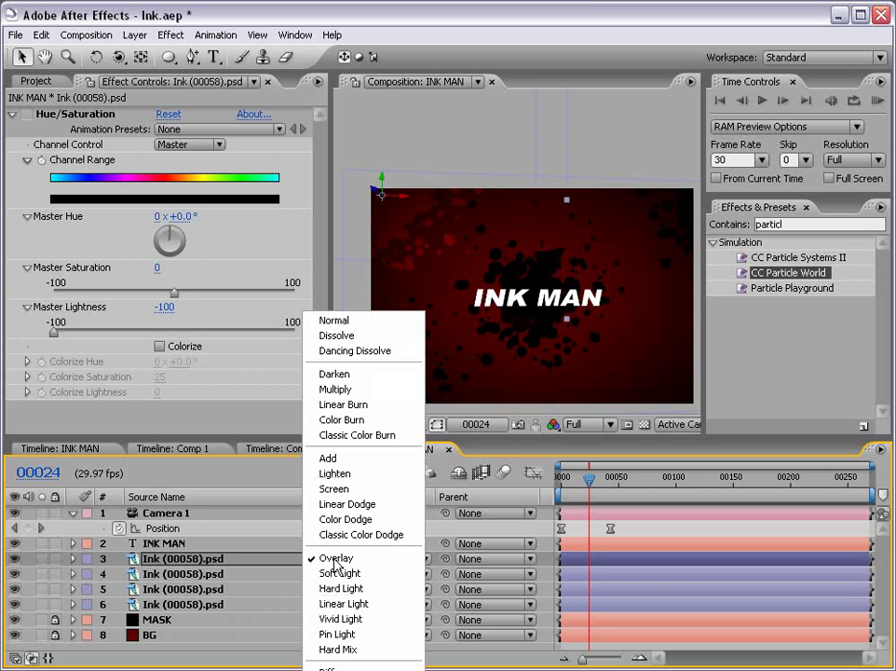
pyautogui.click(342, 559)
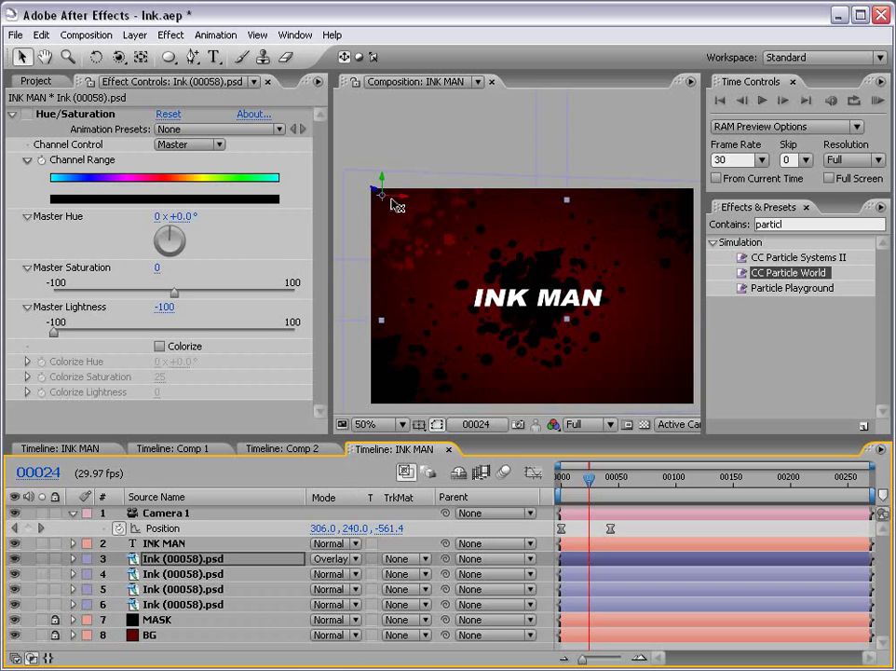
# Duplicate the Overlay ink splatter twice, placing the copies along the frame's lower edge, one near the center and one near the right corner.
pyautogui.moveTo(402, 200)
pyautogui.mouseDown()
pyautogui.moveTo(459, 226)
pyautogui.moveTo(445, 220)
pyautogui.moveTo(679, 212)
pyautogui.mouseUp()
pyautogui.moveTo(663, 282)
pyautogui.mouseDown()
pyautogui.moveTo(664, 417)
pyautogui.moveTo(644, 406)
pyautogui.moveTo(474, 408)
pyautogui.mouseUp()
pyautogui.hotkey('ctrl', 'd')
# Push the three Overlay ink splatter layers together farther back from the camera in Z space.
pyautogui.keyDown('shift'); pyautogui.click(160, 591); pyautogui.keyUp('shift')
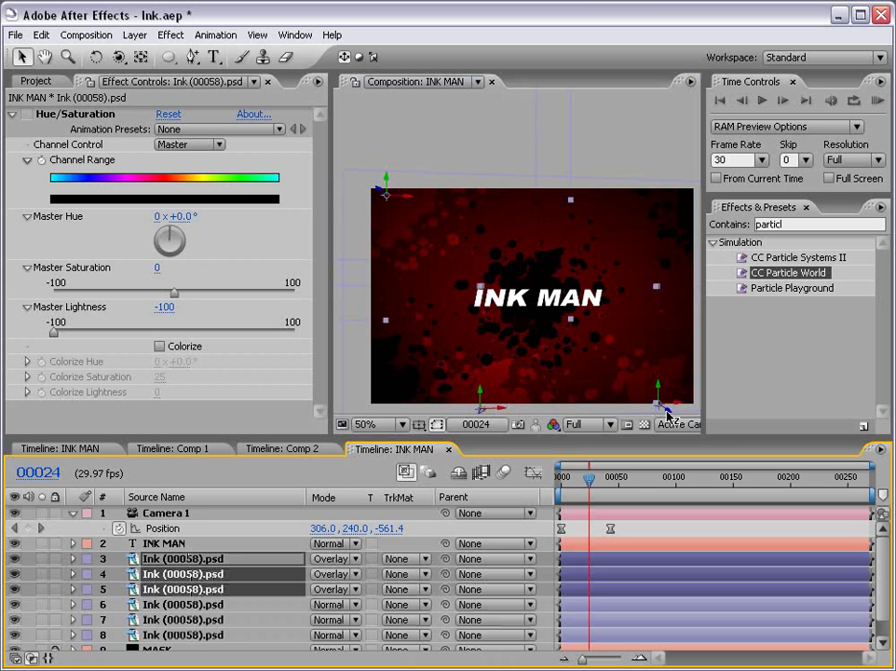
pyautogui.moveTo(667, 412); pyautogui.dragTo(659, 368)
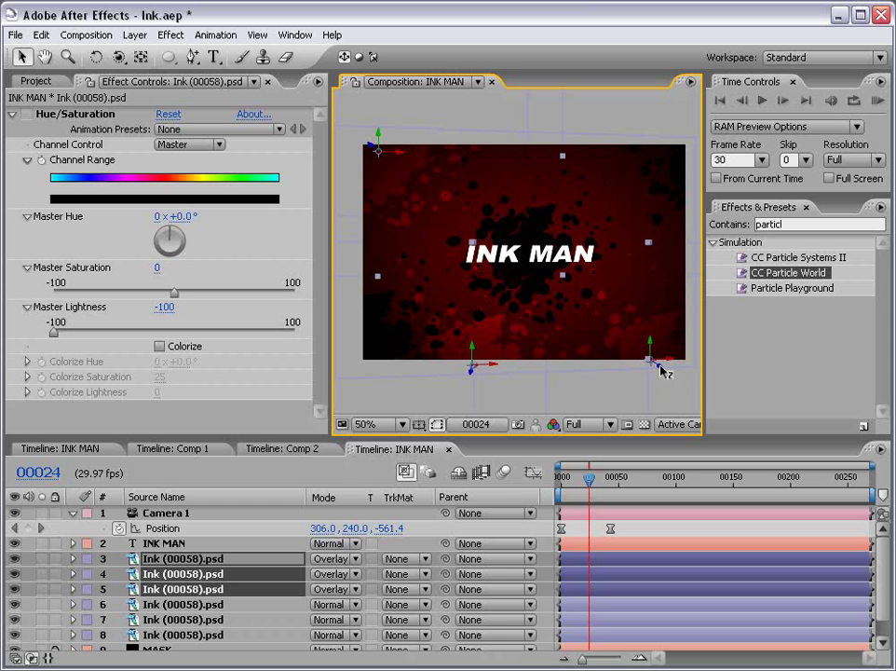
pyautogui.moveTo(657, 370)
pyautogui.mouseDown()
pyautogui.moveTo(541, 301)
pyautogui.moveTo(556, 306)
pyautogui.mouseUp()
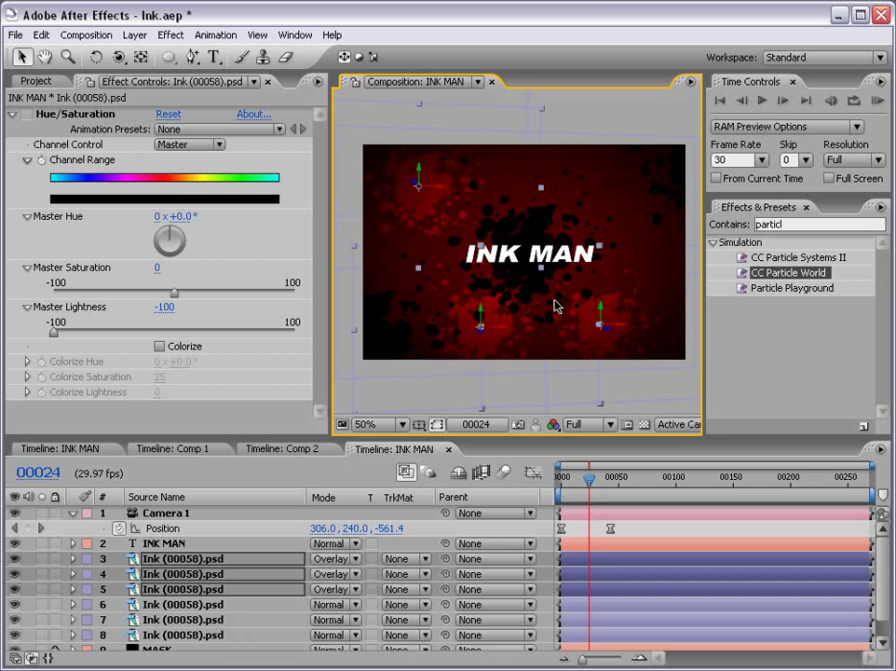
# Scale the lower-center Overlay ink splatter up to about 137.9%.
pyautogui.click(627, 559)
pyautogui.click(629, 576)
pyautogui.click(656, 511)
pyautogui.click(631, 559)
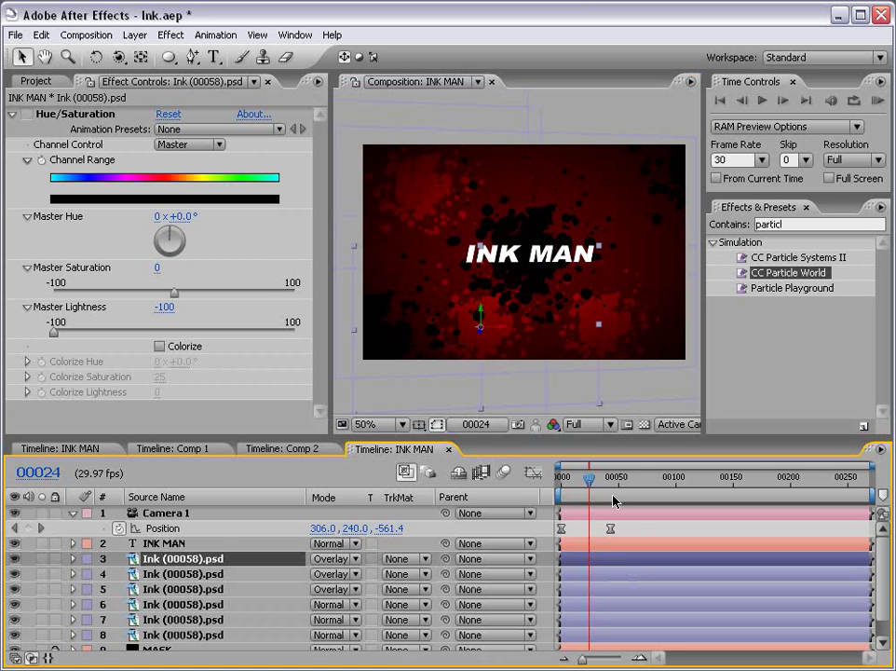
pyautogui.press('s')
pyautogui.moveTo(595, 253); pyautogui.dragTo(640, 220)
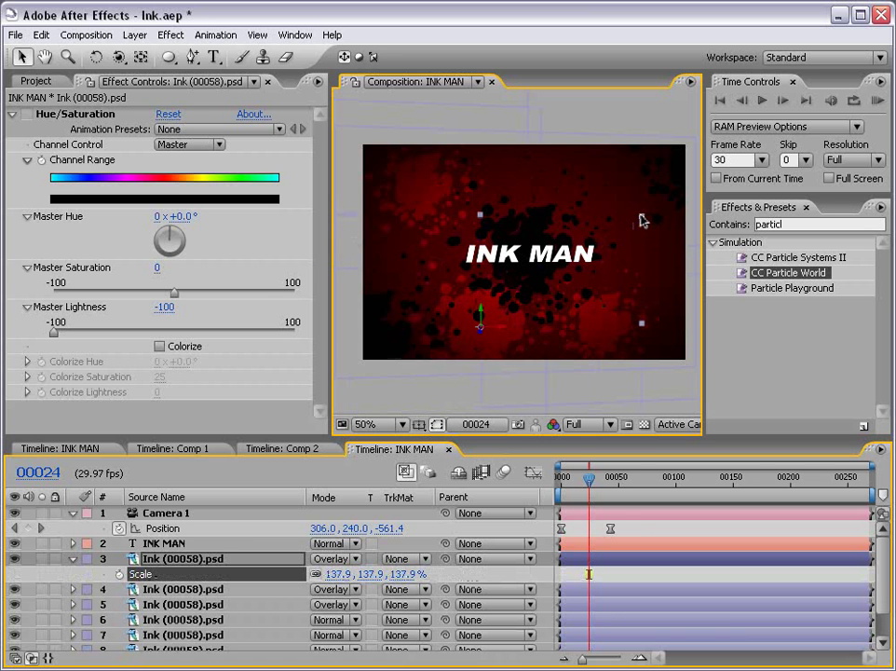
# Shrink the lower-right Overlay ink splatter and move it up to the upper-right area beside the title.
pyautogui.click(620, 589)
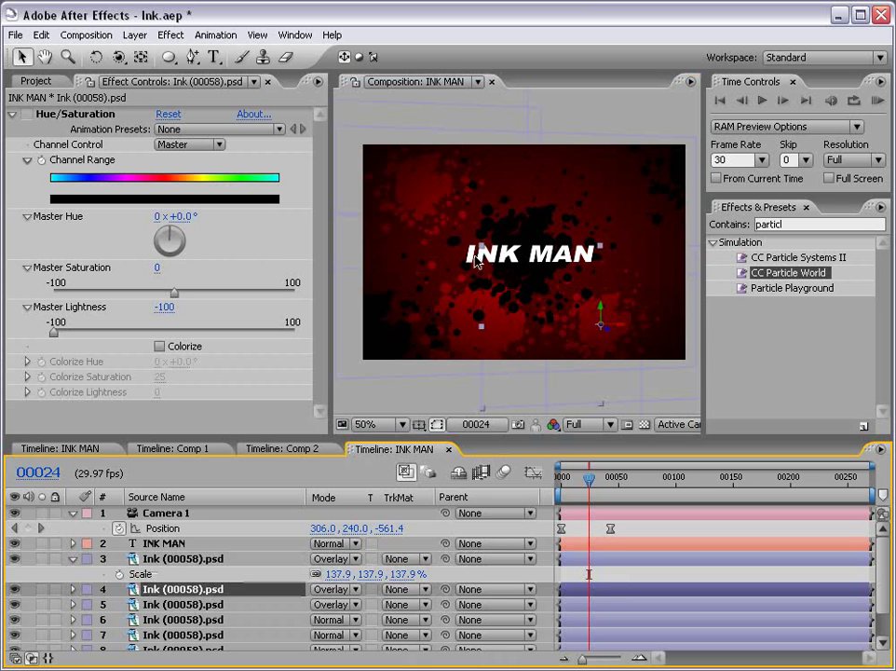
pyautogui.click(559, 312)
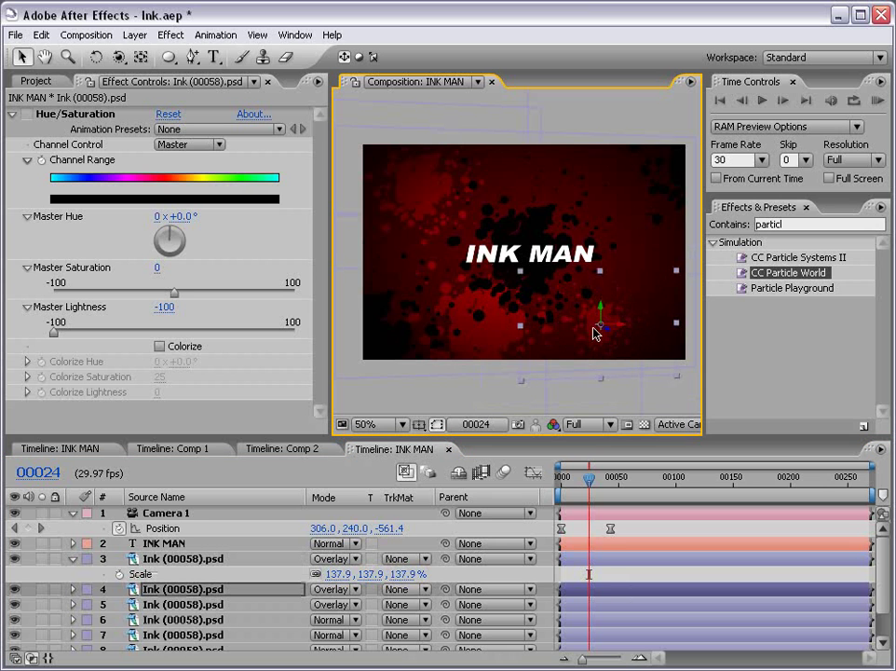
pyautogui.moveTo(601, 312); pyautogui.dragTo(595, 153)
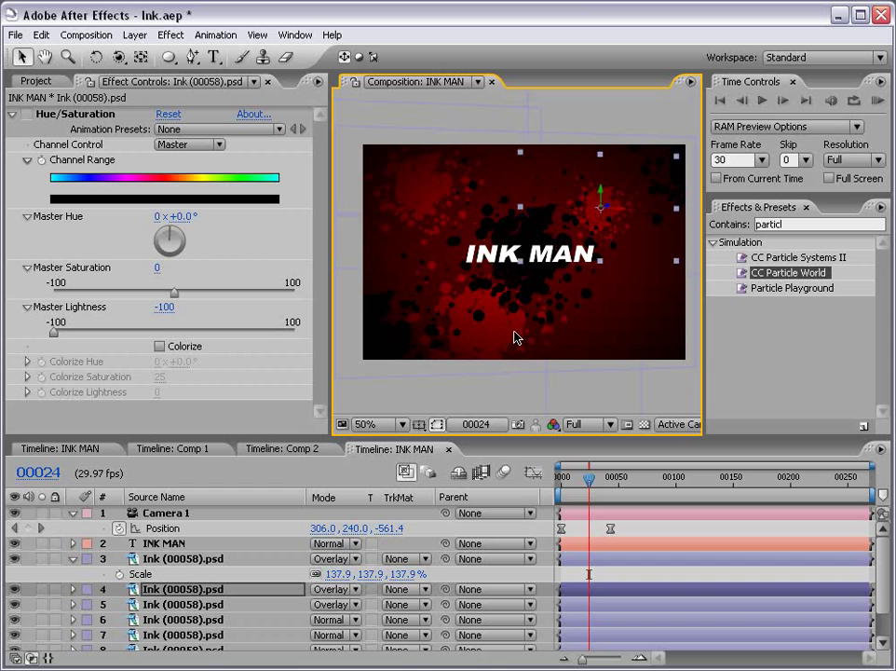
pyautogui.click(531, 295)
pyautogui.click(615, 591)
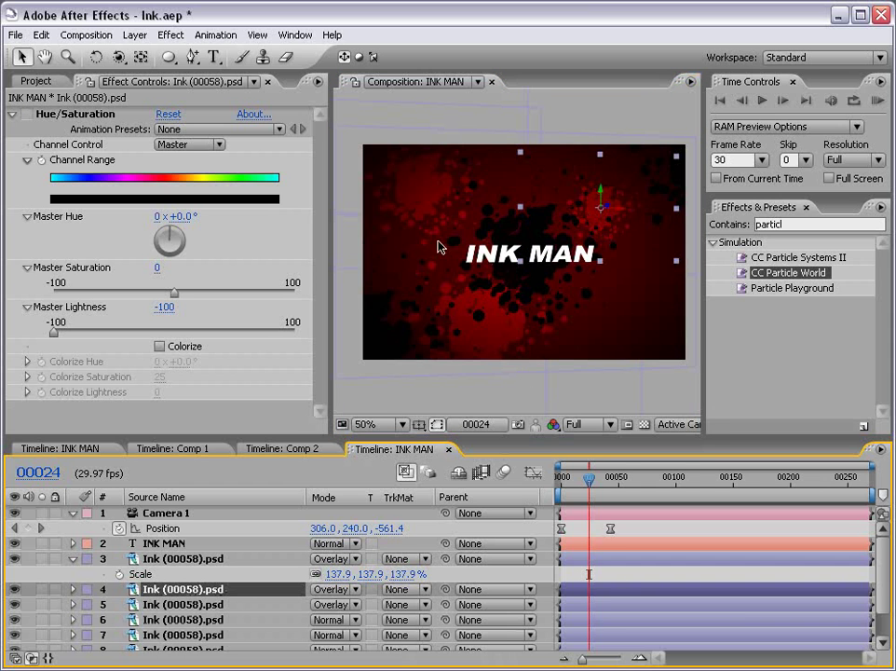
# Move the upper-left Overlay ink splatter to the frame's left edge and the enlarged one to the lower-right corner.
pyautogui.click(582, 610)
pyautogui.moveTo(433, 187); pyautogui.dragTo(383, 196)
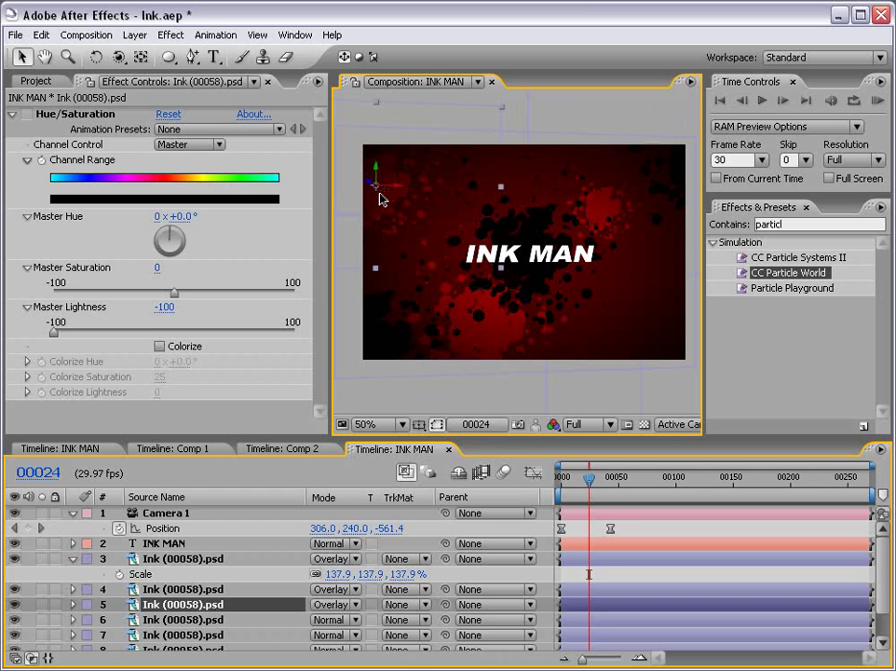
pyautogui.click(584, 590)
pyautogui.click(583, 559)
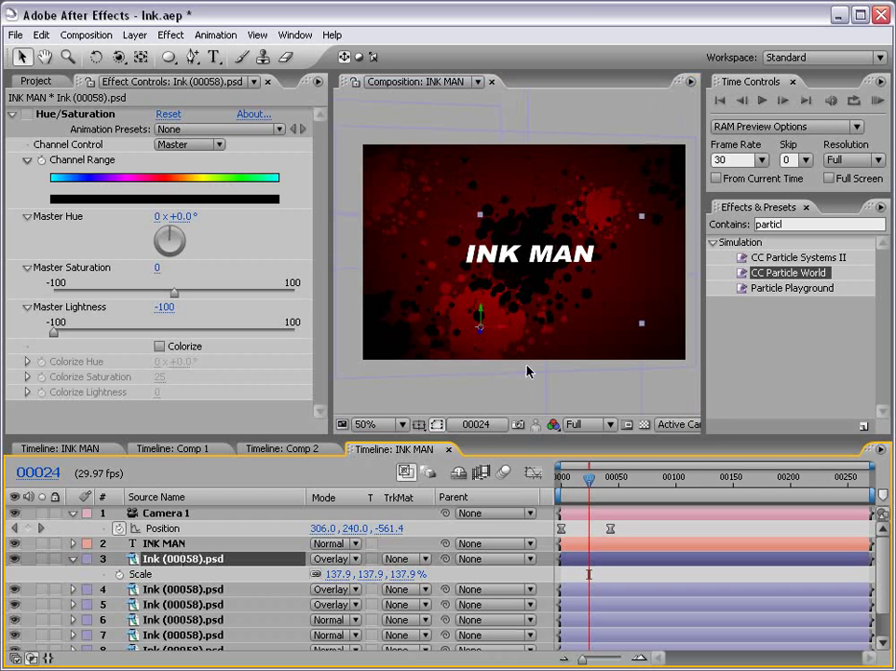
pyautogui.moveTo(504, 332)
pyautogui.mouseDown()
pyautogui.moveTo(647, 342)
pyautogui.moveTo(652, 314)
pyautogui.moveTo(627, 368)
pyautogui.mouseUp()
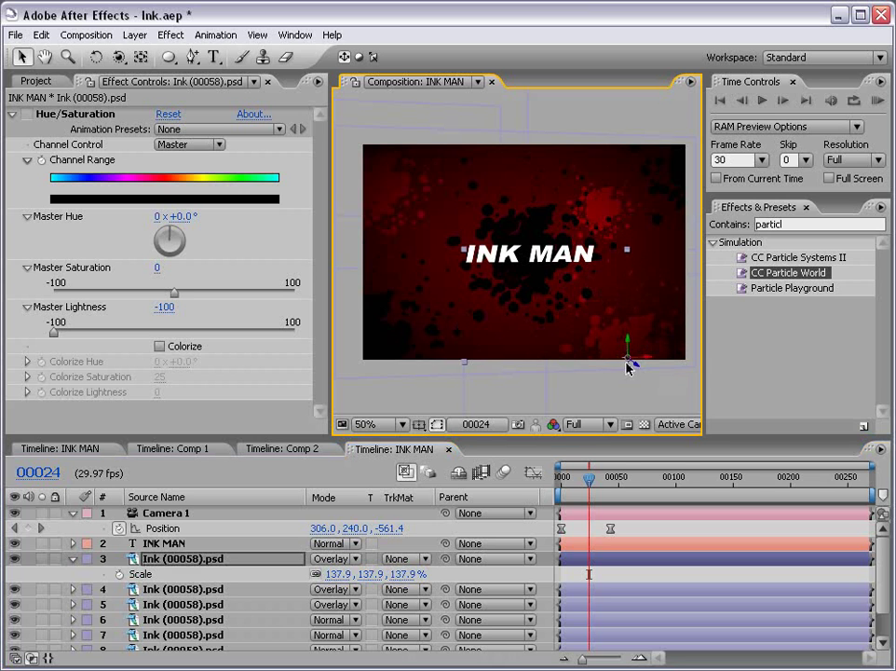
# Shift the black upper-right ink splatter slightly inward so its center sits just inside the frame corner.
pyautogui.click(574, 622)
pyautogui.press(',')
pyautogui.moveTo(613, 205); pyautogui.dragTo(601, 205)
pyautogui.press('.')
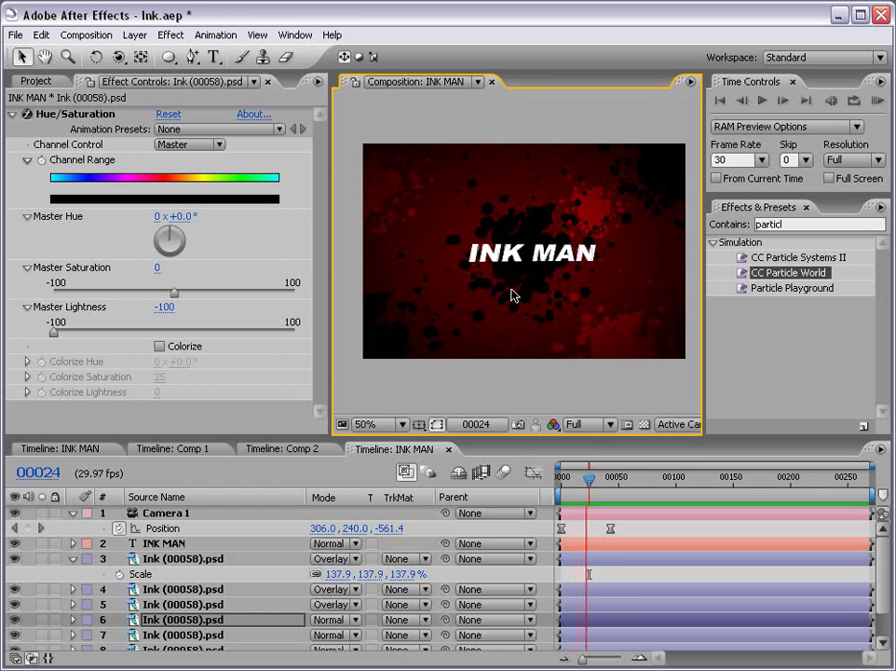
# Preview the camera animation, then scrub the timeline to frame 56 to check the splatter layout.
pyautogui.press('space')
pyautogui.press('space')
pyautogui.press('space')
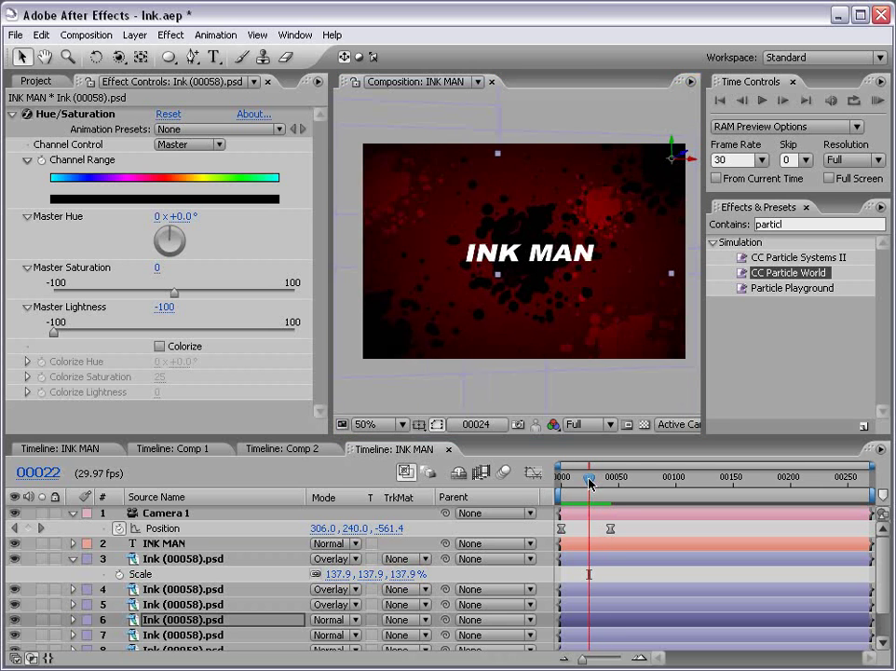
pyautogui.click(573, 477)
pyautogui.moveTo(596, 477); pyautogui.dragTo(625, 477)
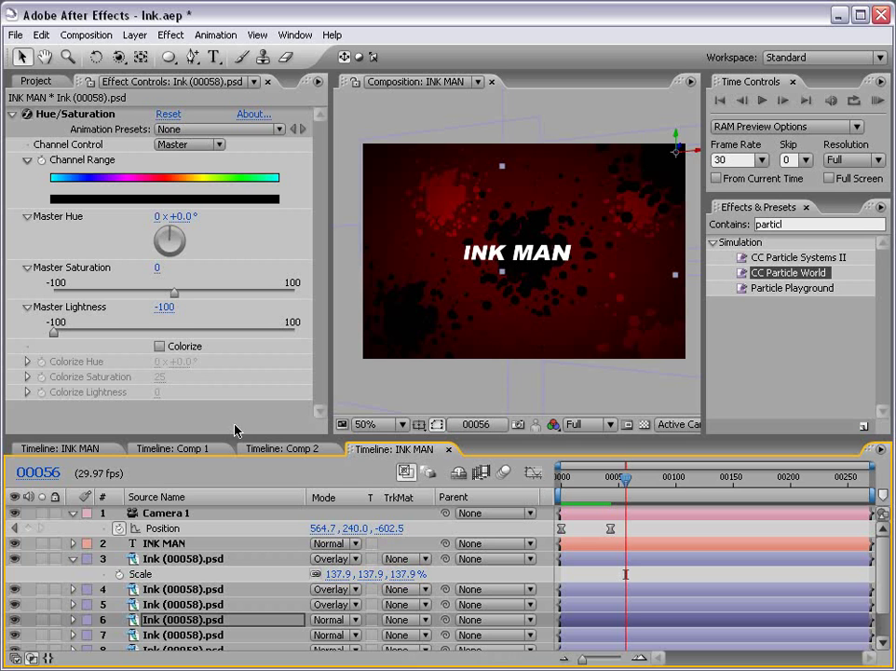
# Collapse the top ink layer's properties and rename each of the three Overlay ink layers as R.
pyautogui.click(74, 559)
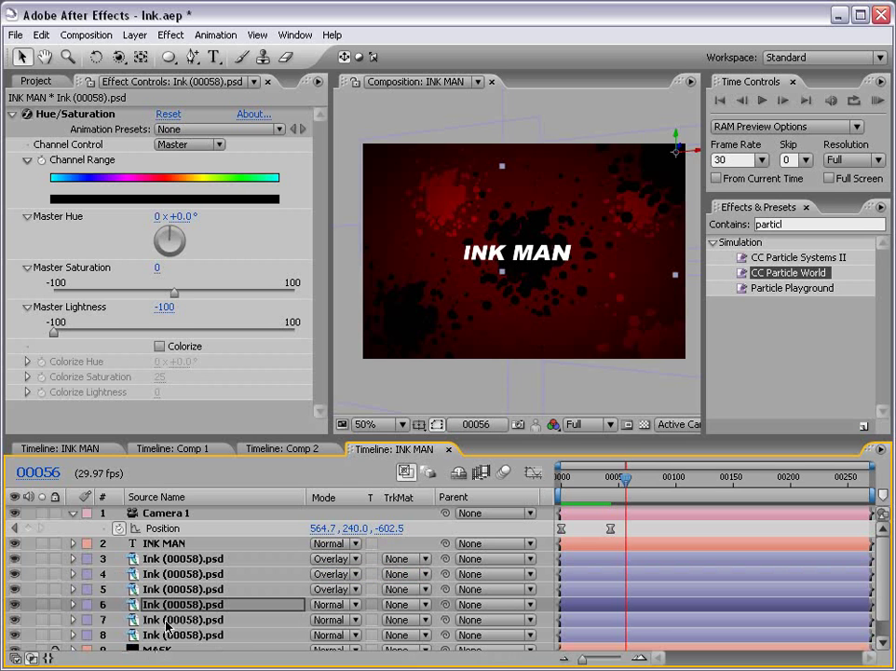
pyautogui.click(169, 591)
pyautogui.press('Return')
pyautogui.write('R')
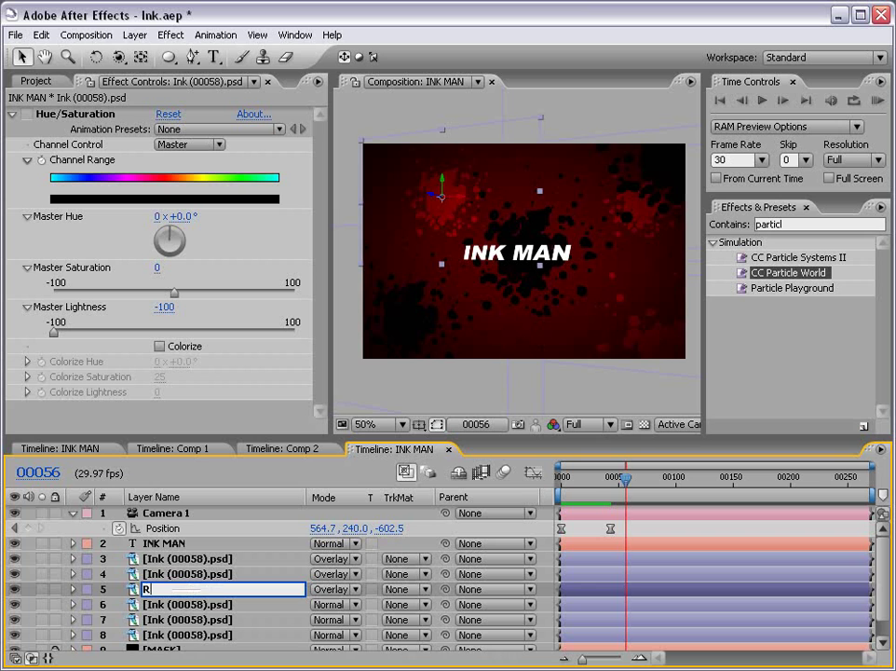
pyautogui.click(177, 576)
pyautogui.press('Return')
pyautogui.write('R')
pyautogui.click(177, 559)
pyautogui.press('Return')
pyautogui.write('R')
# Rename each of the three Normal-mode black ink layers as B.
pyautogui.click(173, 604)
pyautogui.press('Return')
pyautogui.write('N')
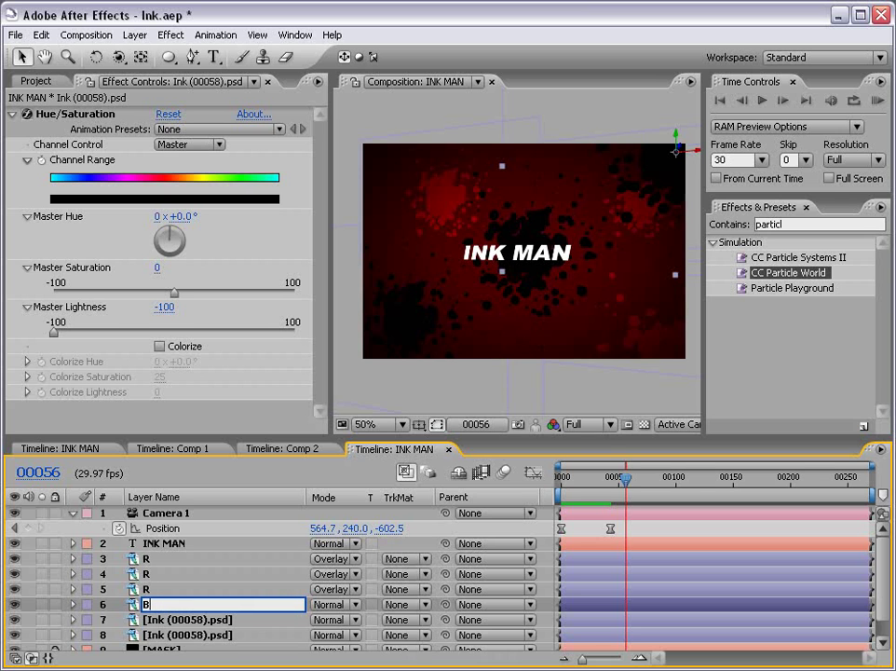
pyautogui.click(163, 621)
pyautogui.press('Return')
pyautogui.write('B')
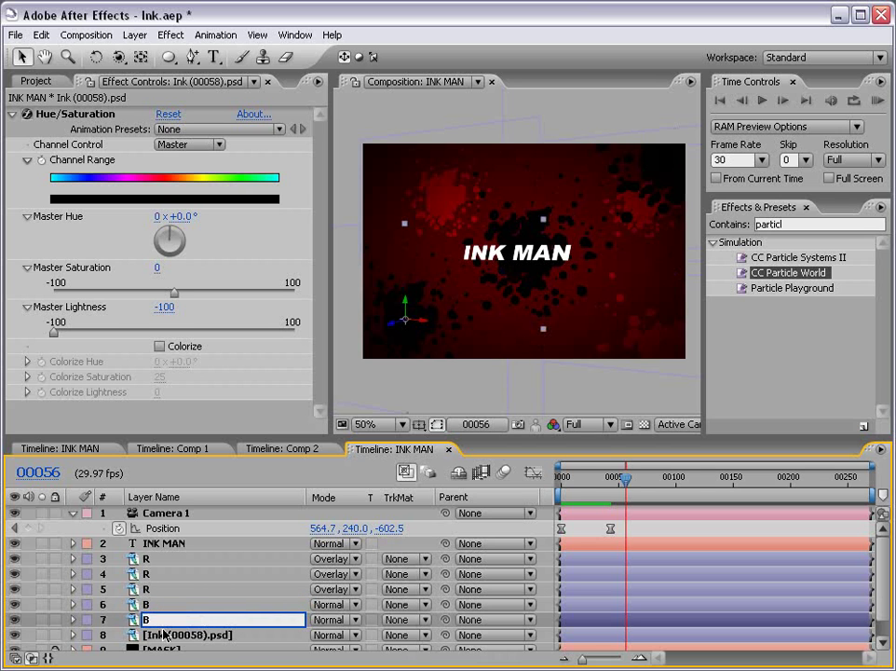
pyautogui.click(163, 634)
pyautogui.press('Return')
pyautogui.write('B')
# Duplicate the upper-right B ink layer and bring the copy forward toward the camera, just below the frame's lower-left area.
pyautogui.click(158, 620)
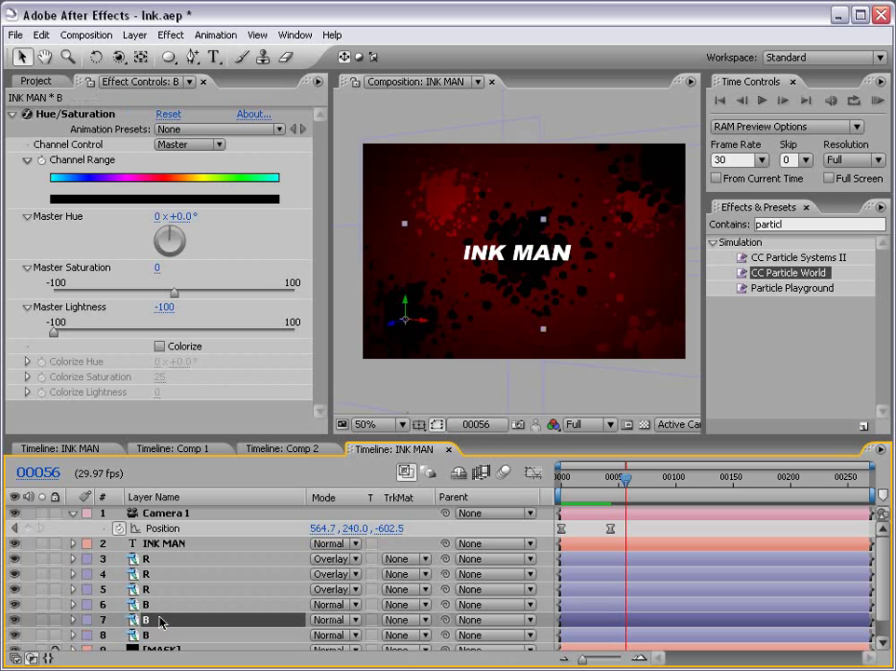
pyautogui.hotkey('ctrl', 'Up')
pyautogui.hotkey('ctrl', 'd')
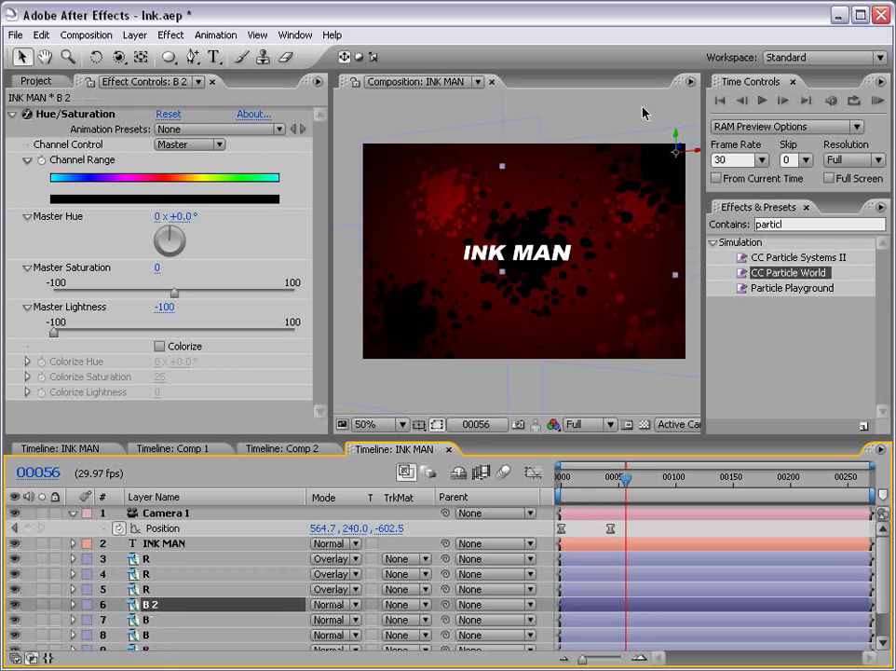
pyautogui.moveTo(696, 154)
pyautogui.mouseDown()
pyautogui.moveTo(535, 161)
pyautogui.moveTo(535, 238)
pyautogui.moveTo(533, 206)
pyautogui.moveTo(508, 204)
pyautogui.moveTo(398, 154)
pyautogui.moveTo(439, 180)
pyautogui.moveTo(434, 295)
pyautogui.mouseUp()
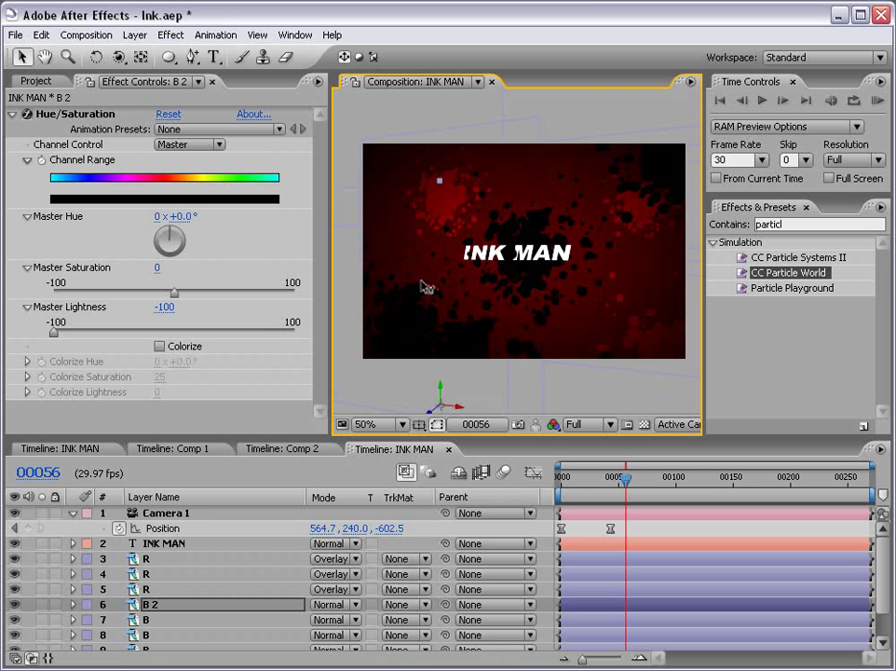
# At frame 30, duplicate the foreground black ink layer and move the new copy above the frame.
pyautogui.moveTo(625, 490); pyautogui.dragTo(596, 486)
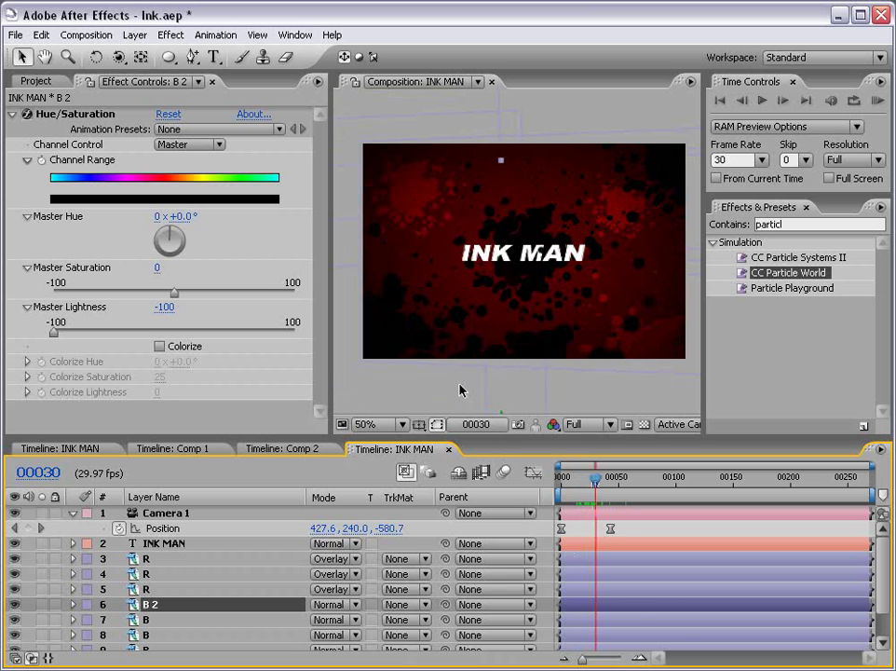
pyautogui.hotkey('ctrl', 'd')
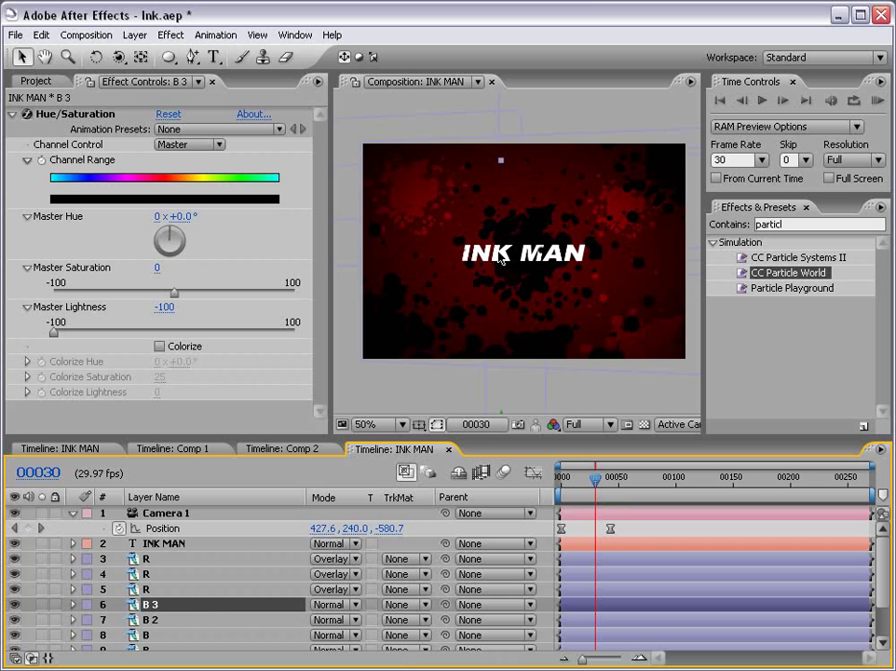
pyautogui.scroll(-2, 531, 270)
pyautogui.moveTo(509, 333); pyautogui.dragTo(489, 236)
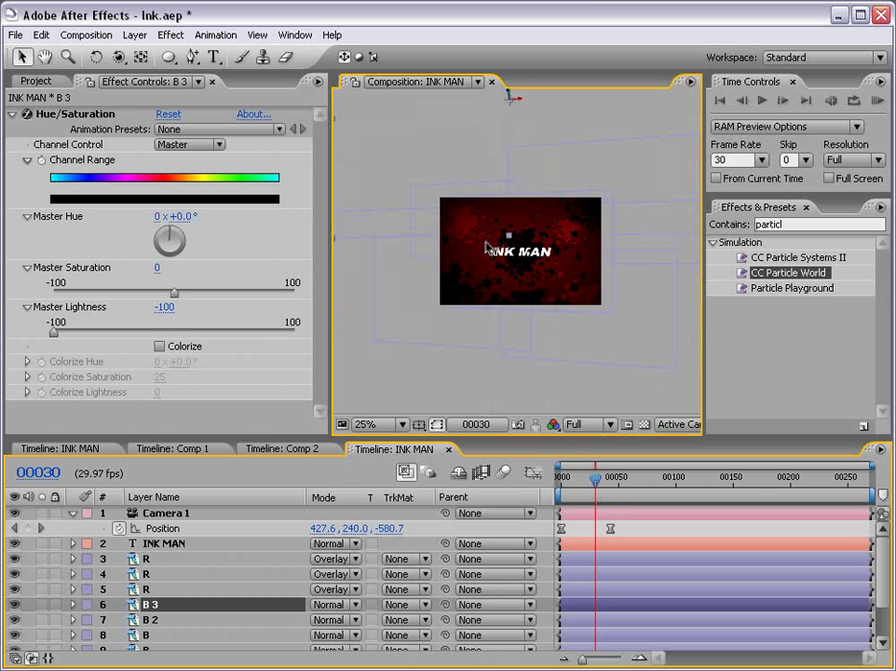
# Enable motion blur on the INK MAN text and all the ink layers, and turn on motion blur for the composition.
pyautogui.scroll(2, 531, 265)
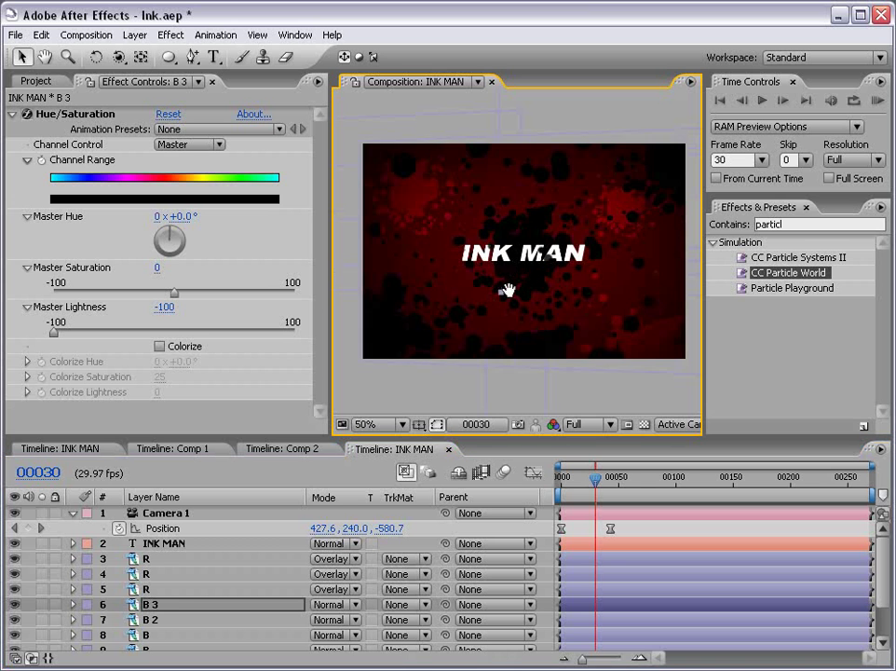
pyautogui.moveTo(595, 479); pyautogui.dragTo(580, 483)
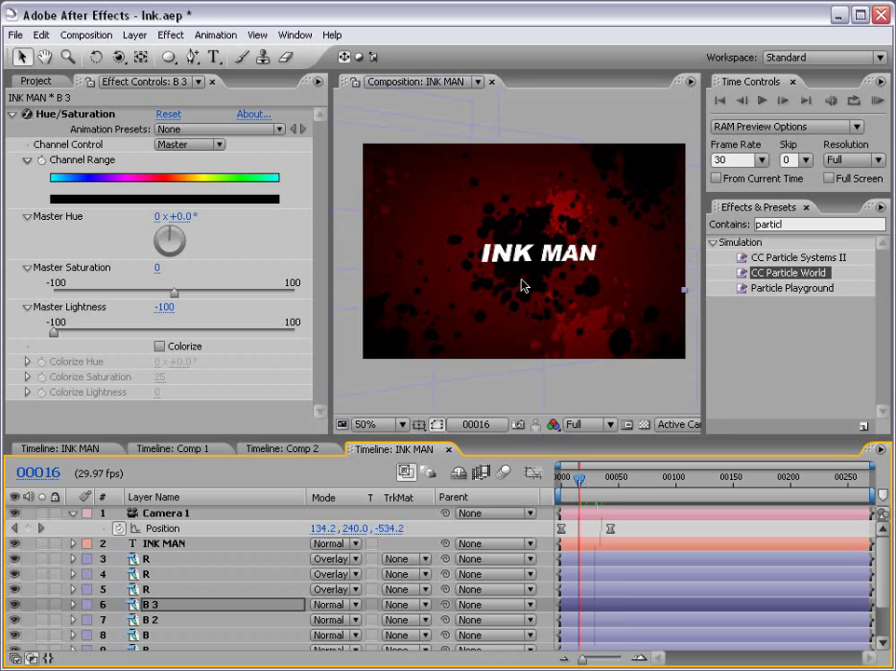
pyautogui.press('.')
pyautogui.scroll(-2, 514, 266)
pyautogui.press('F4')
pyautogui.moveTo(438, 434); pyautogui.dragTo(426, 351)
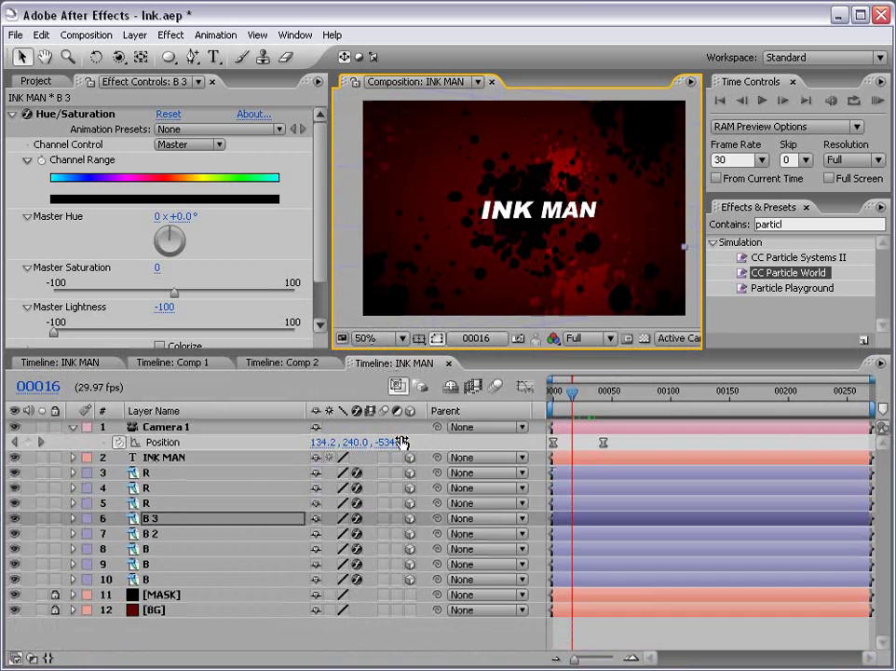
pyautogui.moveTo(385, 458); pyautogui.dragTo(382, 562)
pyautogui.click(377, 634)
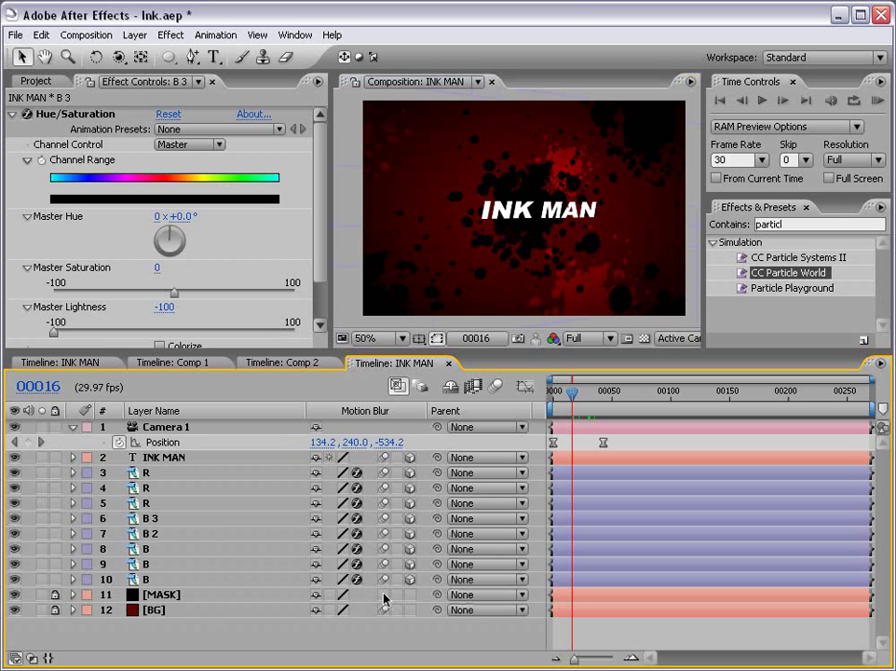
pyautogui.moveTo(503, 355); pyautogui.dragTo(499, 409)
pyautogui.click(496, 442)
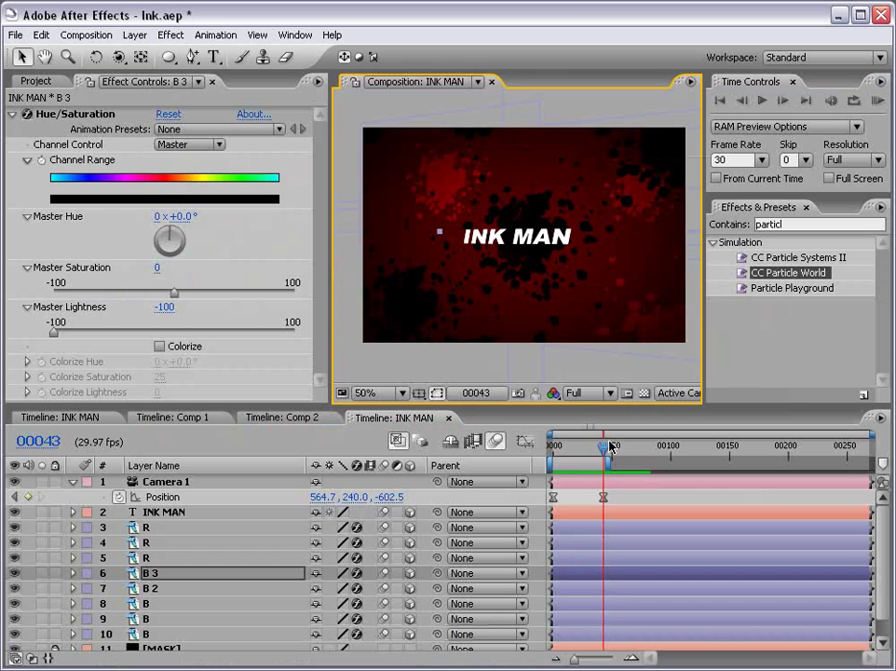
# Review the motion-blurred title animation in a maximized composition view, then save the project.
pyautogui.moveTo(600, 448); pyautogui.dragTo(579, 449)
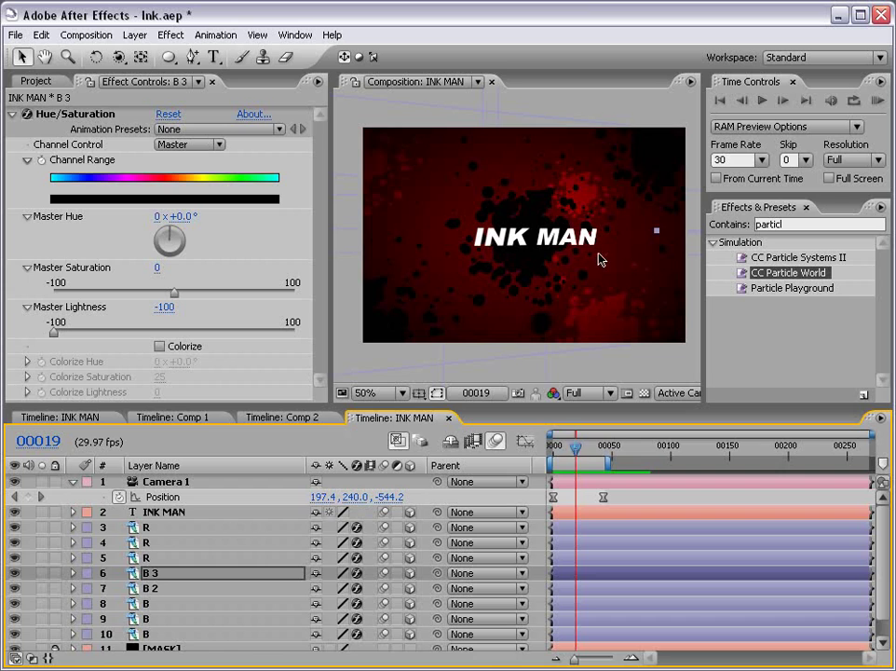
pyautogui.press('`')
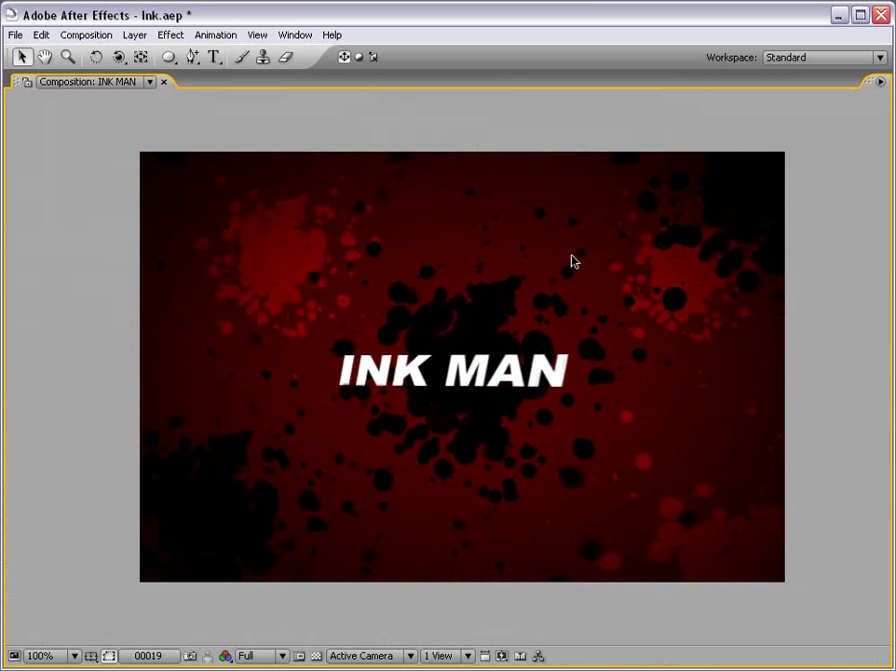
pyautogui.press('`')
pyautogui.scroll(-1, 571, 247)
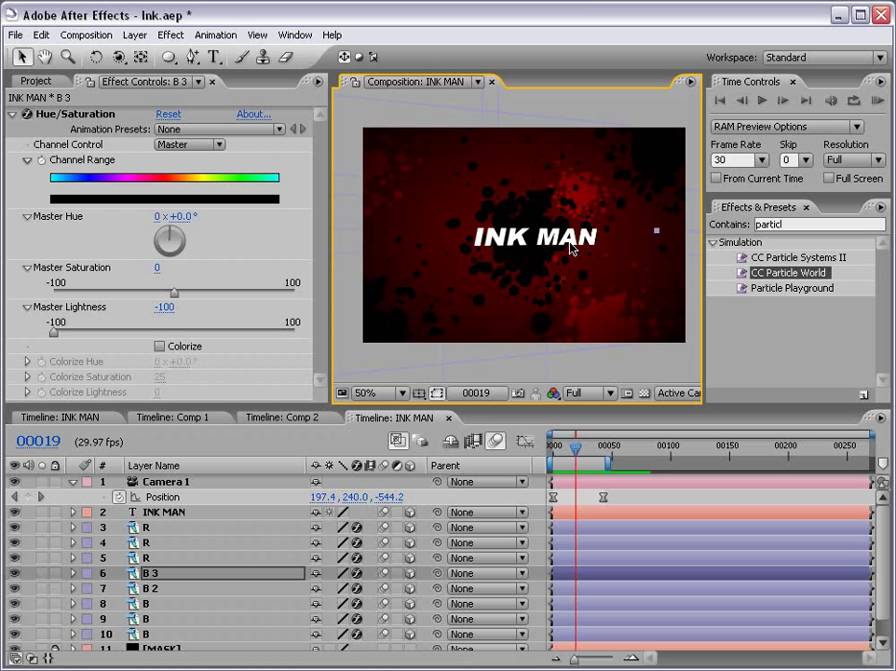
pyautogui.hotkey('ctrl', 's')
pyautogui.click(239, 492)
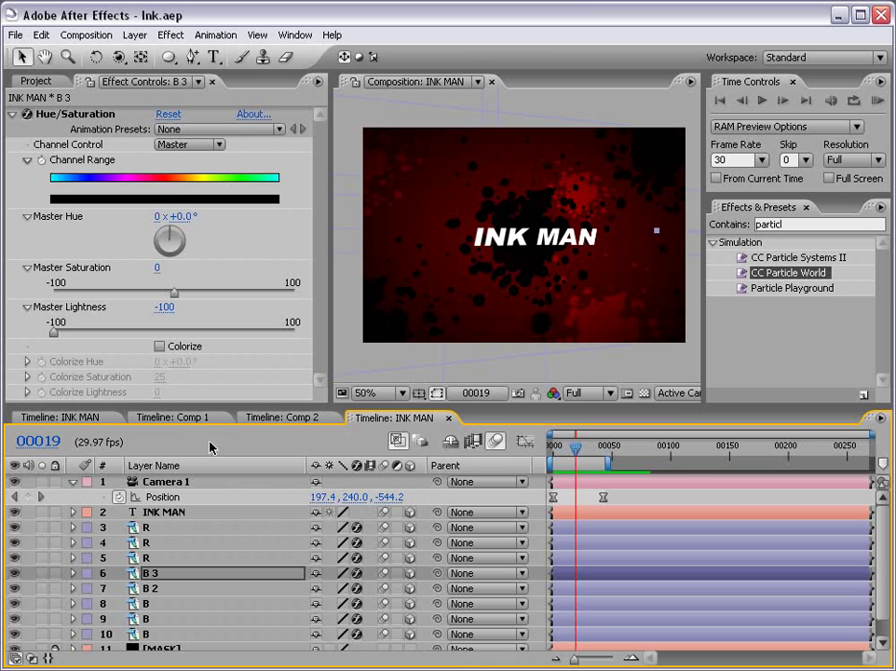
# Play back the ink drop animation in Comp 1 and scrub to frame 9 to examine the falling drop.
pyautogui.click(179, 418)
pyautogui.press('KP_0')
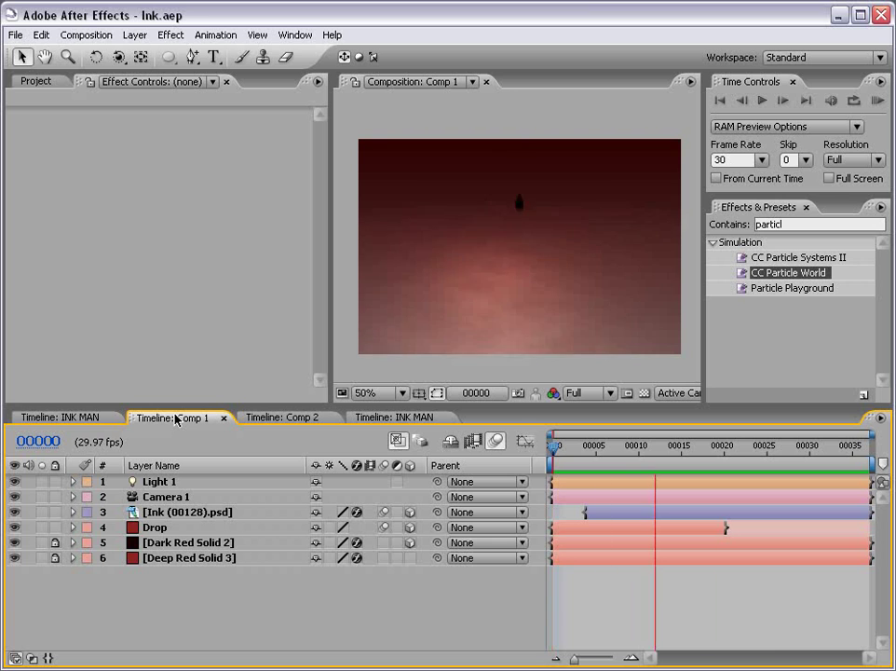
pyautogui.click(708, 448)
pyautogui.moveTo(707, 453); pyautogui.dragTo(635, 463)
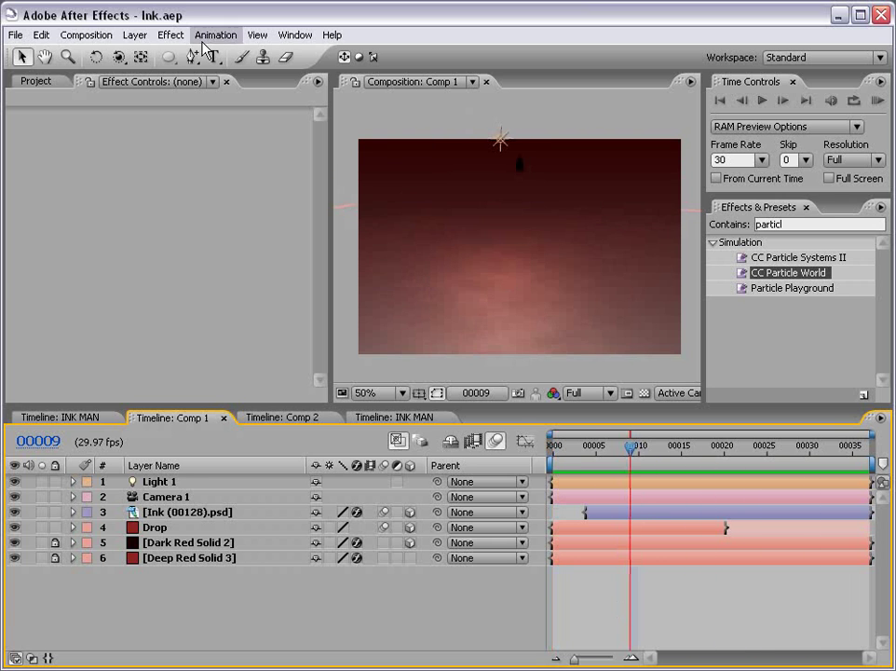
# Create a new NTSC DV composition at 720 x 480, 29.97 fps and 269 frames long.
pyautogui.click(86, 34)
pyautogui.click(89, 54)
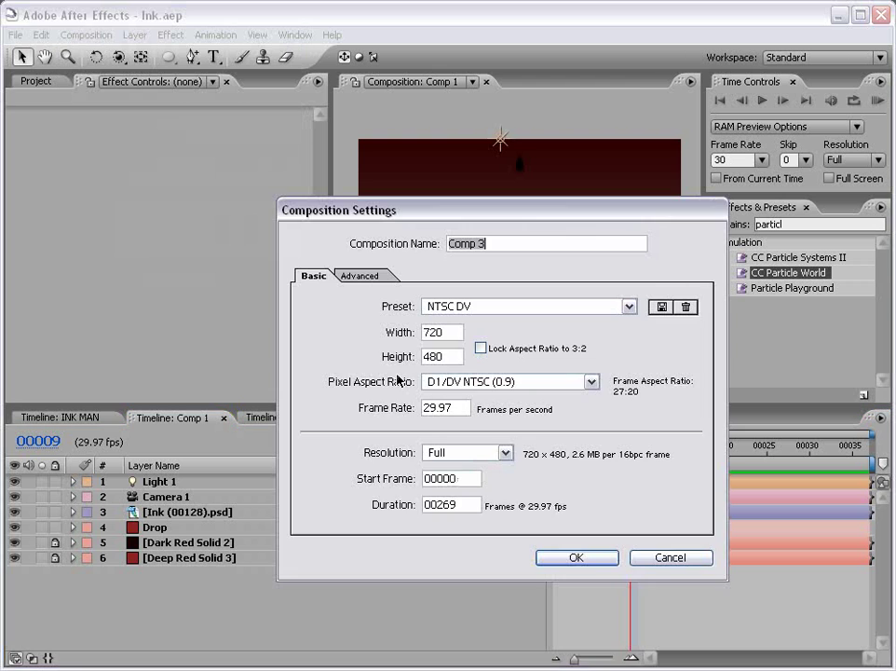
pyautogui.click(576, 557)
# Add a medium gray full-frame solid layer to the new composition.
pyautogui.click(135, 36)
pyautogui.moveTo(145, 54)
pyautogui.click(386, 70)
pyautogui.click(354, 463)
pyautogui.moveTo(329, 466); pyautogui.dragTo(241, 413)
pyautogui.click(615, 285)
pyautogui.click(448, 511)
pyautogui.click(448, 513)
# Add a black (000000) solid layer above the gray solid.
pyautogui.click(136, 34)
pyautogui.moveTo(149, 54)
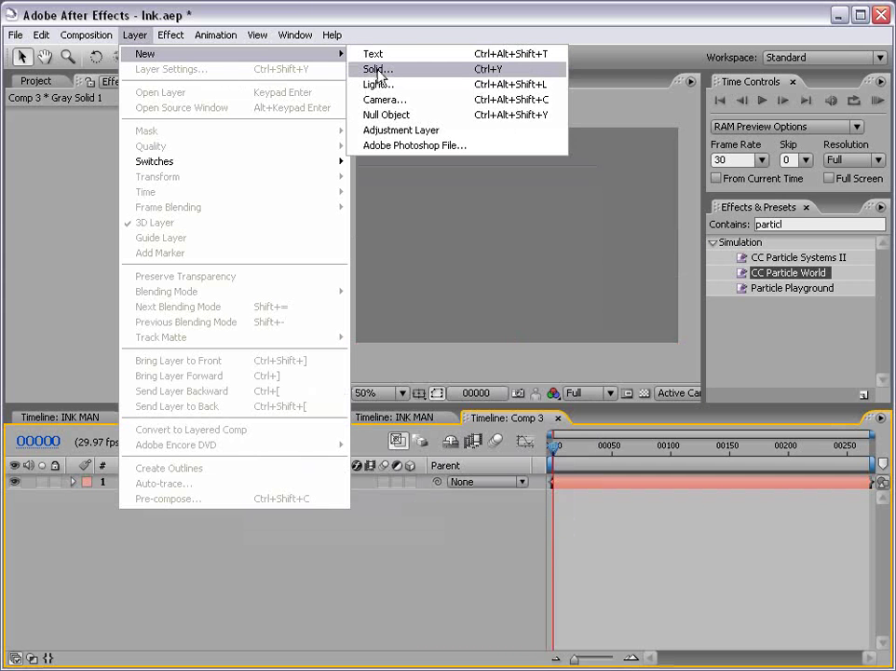
pyautogui.click(382, 68)
pyautogui.click(338, 470)
pyautogui.moveTo(322, 474); pyautogui.dragTo(562, 544)
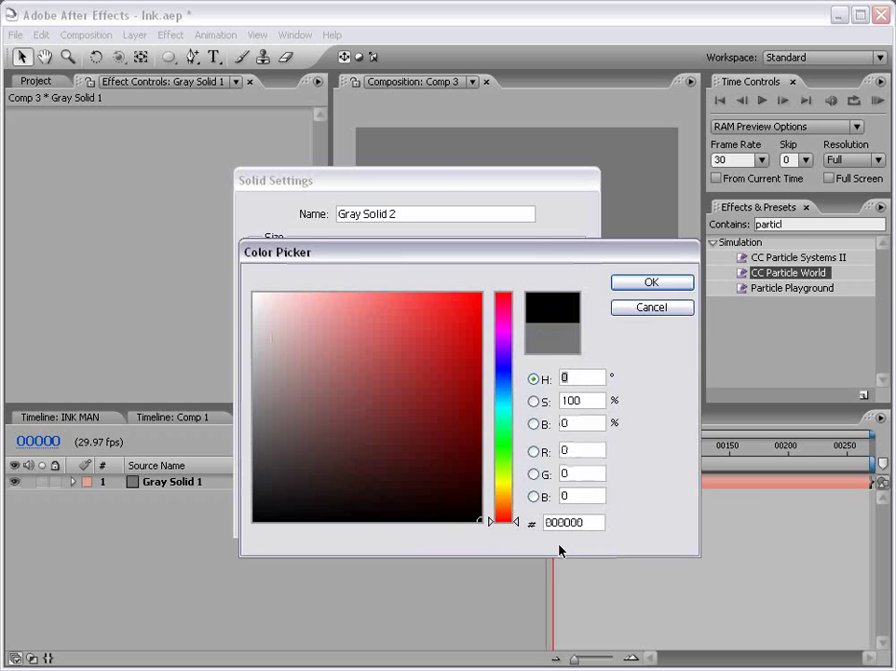
pyautogui.click(652, 282)
pyautogui.click(444, 513)
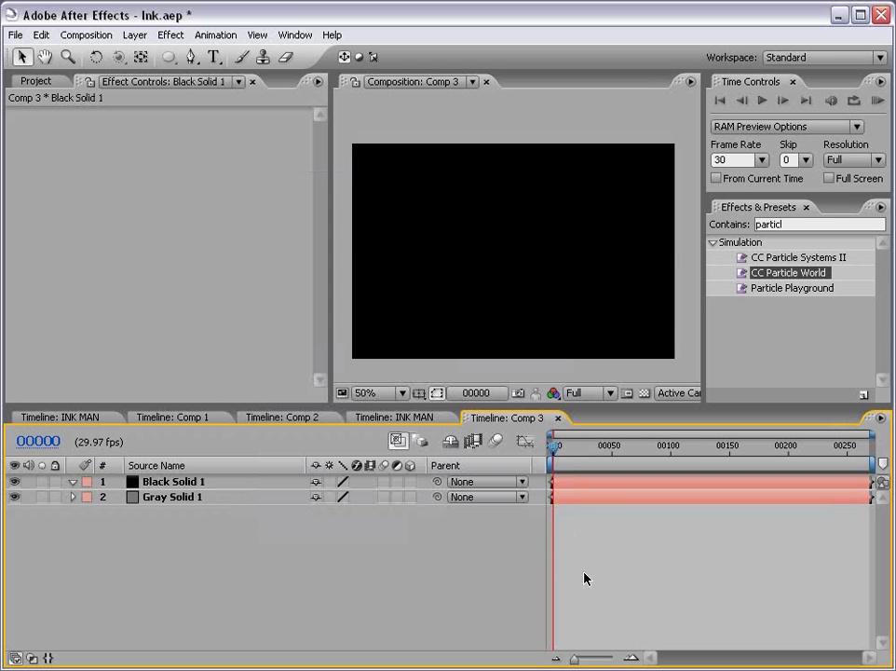
# Draw a closed teardrop-shaped mask with the Pen tool near the center of the black solid.
pyautogui.click(571, 484)
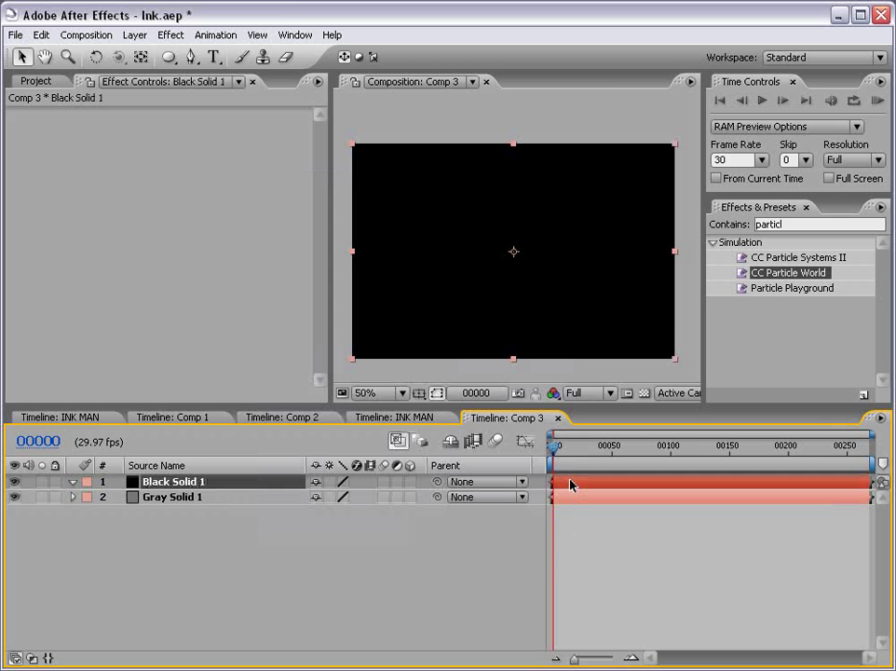
pyautogui.click(191, 57)
pyautogui.click(516, 199)
pyautogui.moveTo(501, 246); pyautogui.dragTo(535, 234)
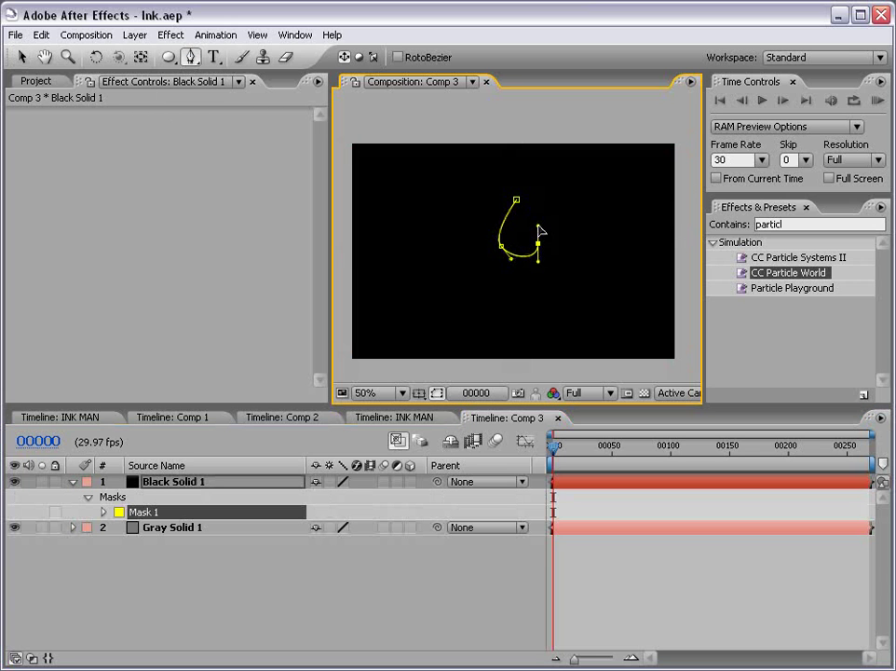
pyautogui.click(516, 199)
pyautogui.click(612, 574)
pyautogui.click(582, 484)
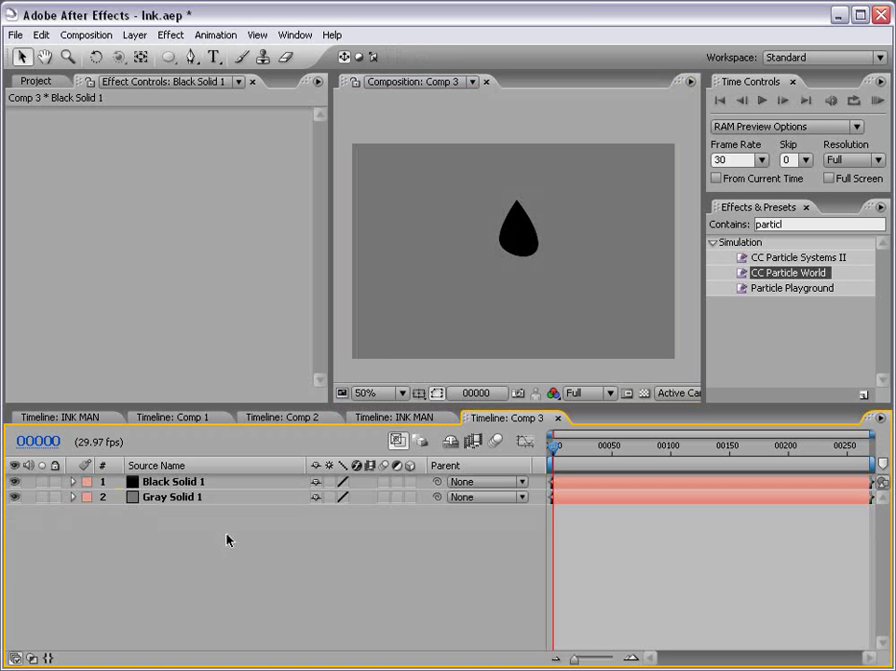
# Scale the black teardrop layer down to a small drop in the middle of the frame.
pyautogui.click(185, 482)
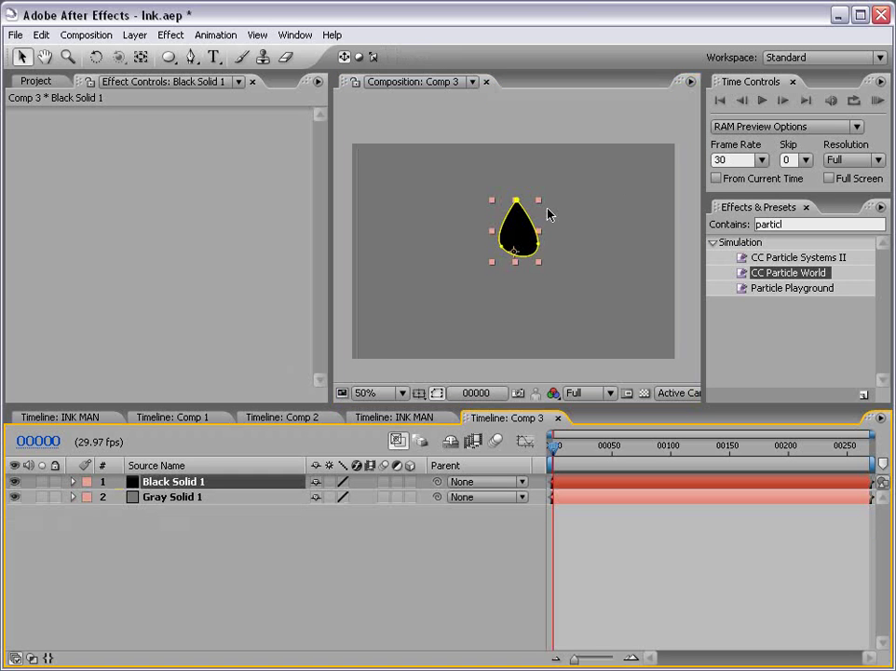
pyautogui.moveTo(540, 205); pyautogui.dragTo(522, 216)
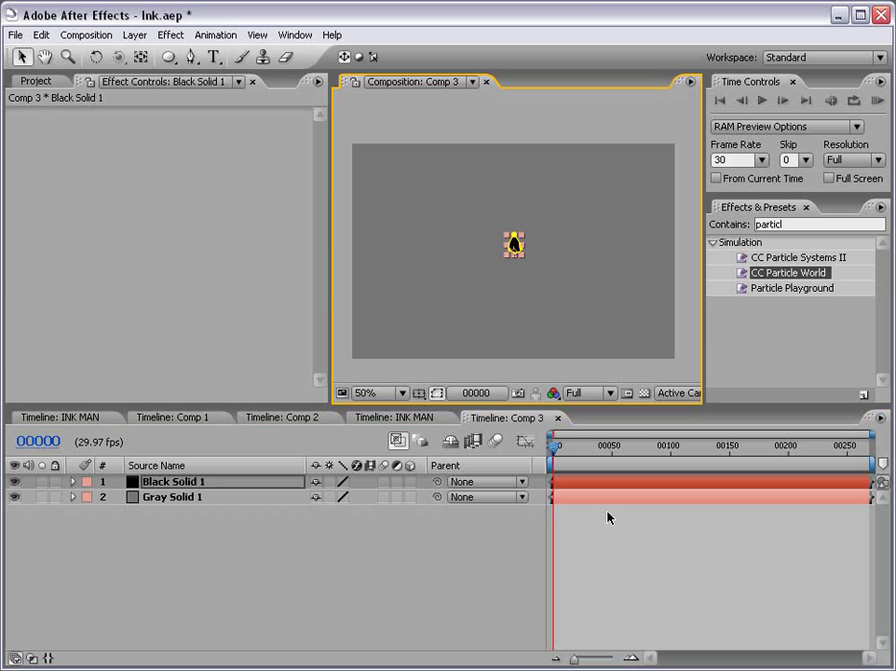
pyautogui.click(416, 554)
# Make both solid layers 3D and rename the gray solid as FLoor.
pyautogui.moveTo(410, 482); pyautogui.dragTo(410, 496)
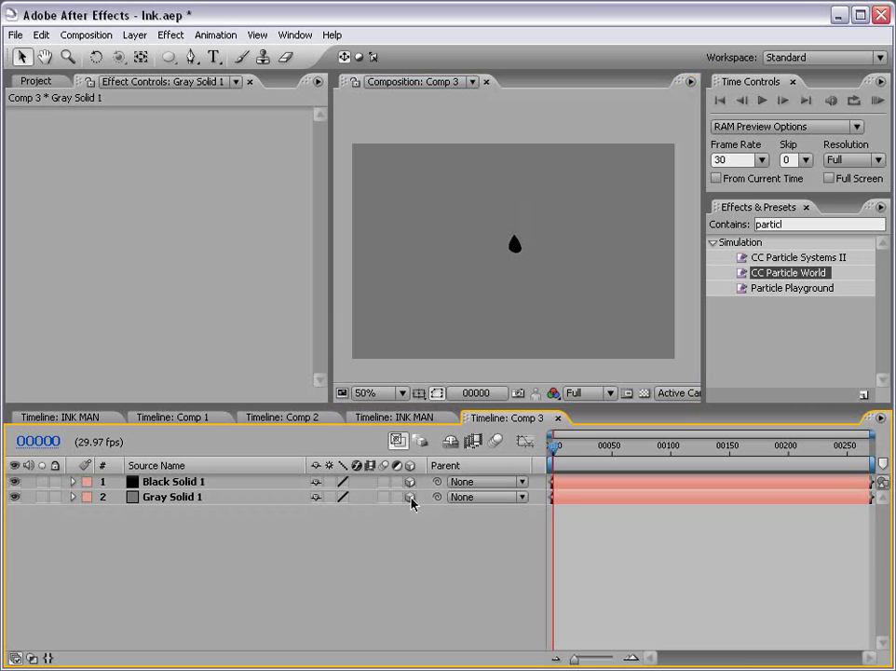
pyautogui.click(373, 275)
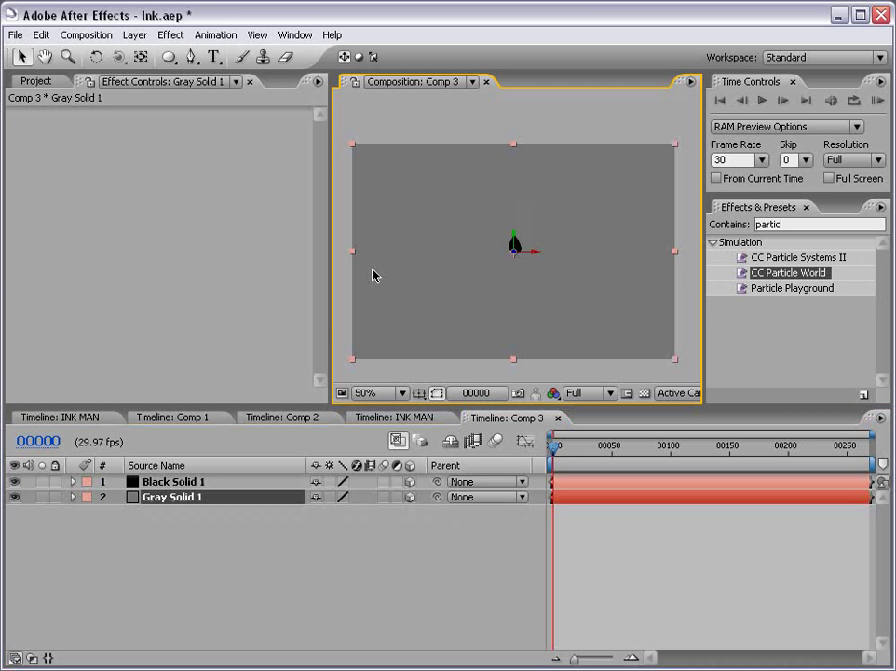
pyautogui.click(180, 500)
pyautogui.press('Return')
pyautogui.write('FLoor')
pyautogui.press('Return')
pyautogui.click(172, 517)
pyautogui.click(167, 500)
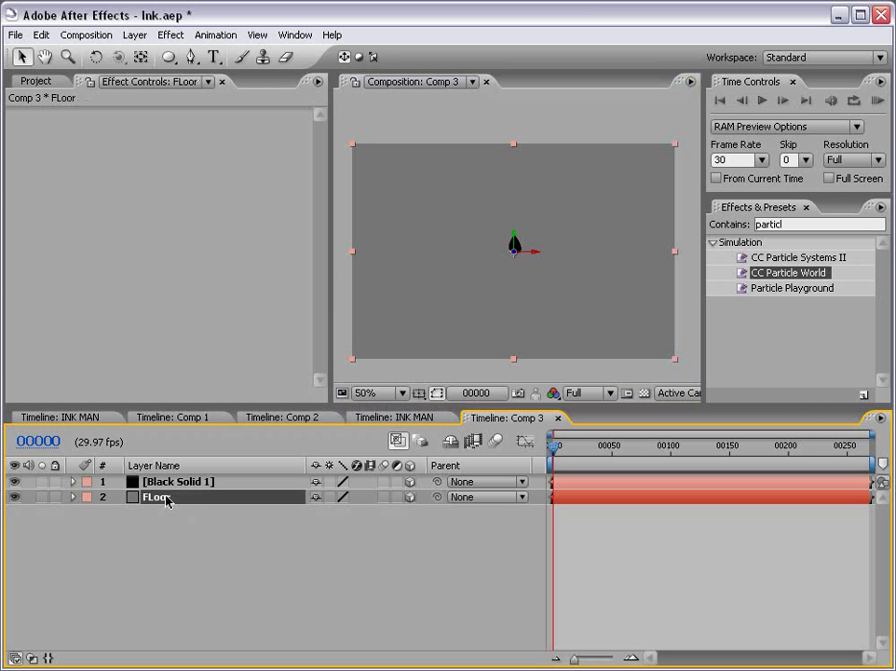
# Rotate the FLoor layer until it lies flat, and lower it beneath the drop toward the bottom of the frame.
pyautogui.click(95, 56)
pyautogui.moveTo(530, 253); pyautogui.dragTo(530, 217)
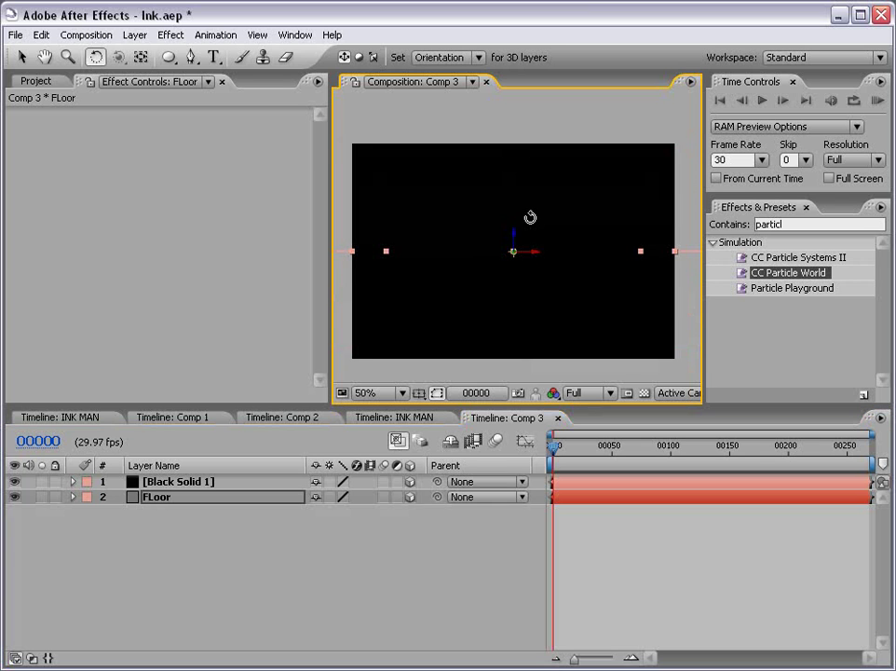
pyautogui.click(22, 57)
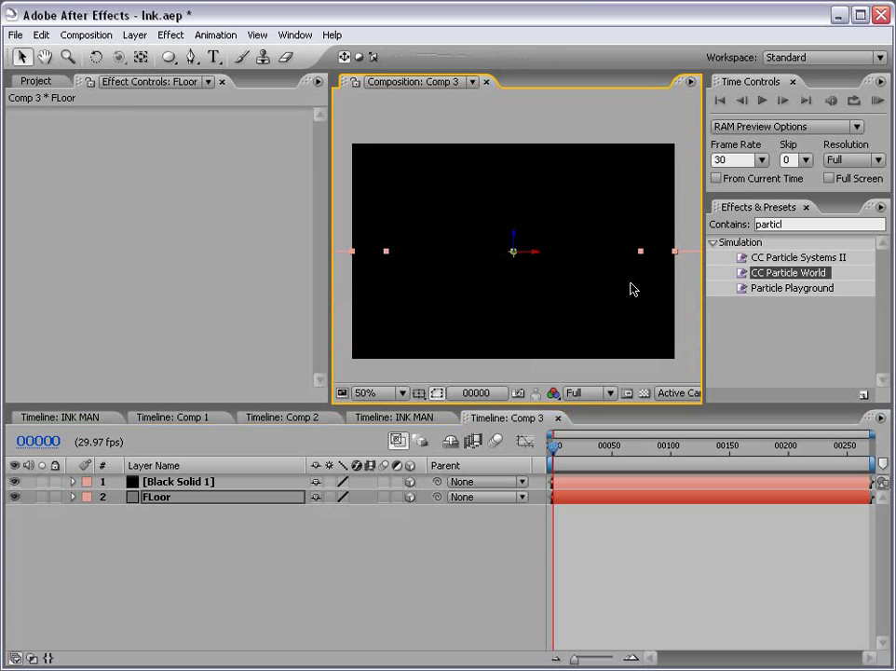
pyautogui.moveTo(515, 239); pyautogui.dragTo(515, 317)
pyautogui.click(432, 515)
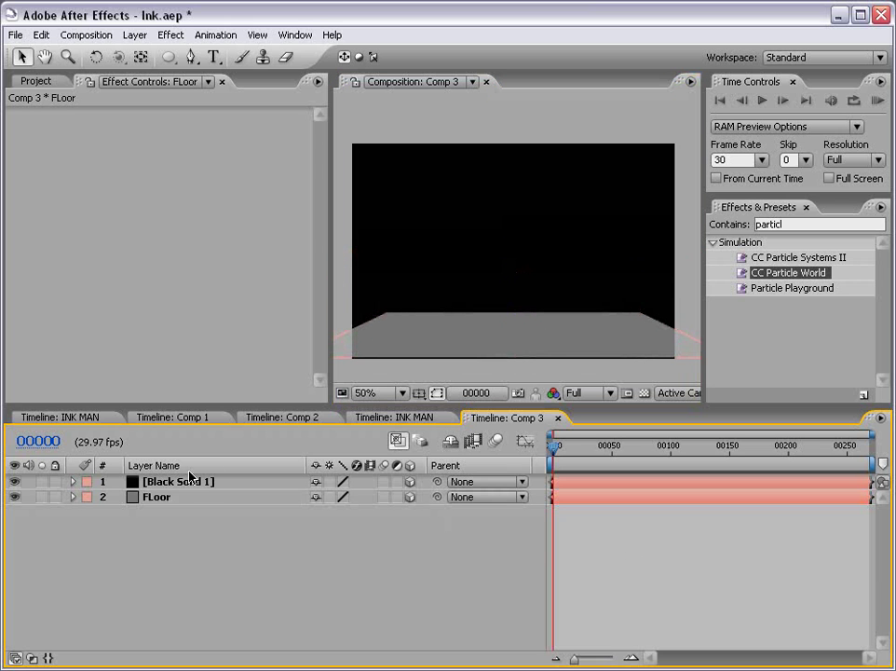
# Turn on the transparency grid and rename the black teardrop layer as DROP.
pyautogui.click(643, 392)
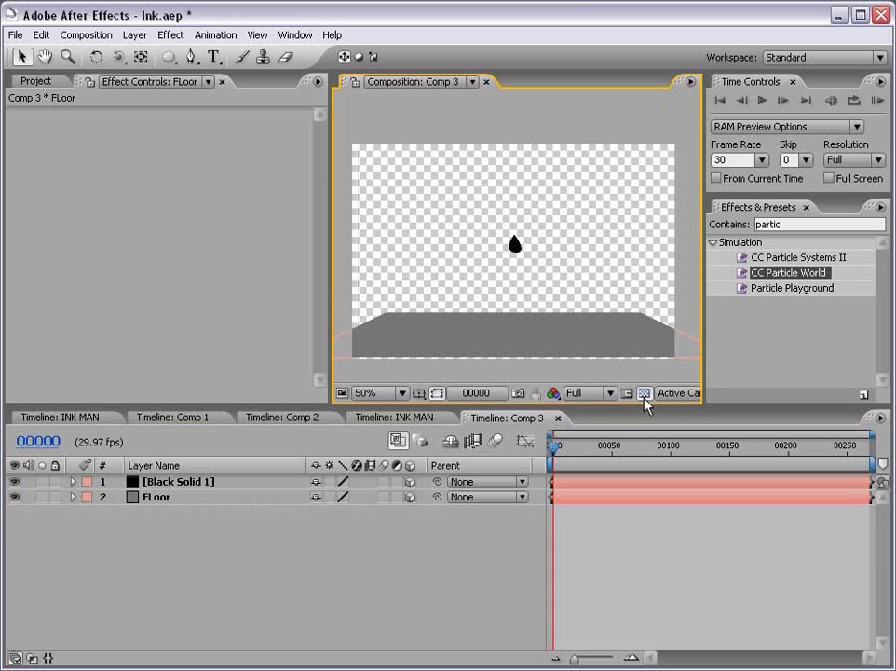
pyautogui.click(177, 569)
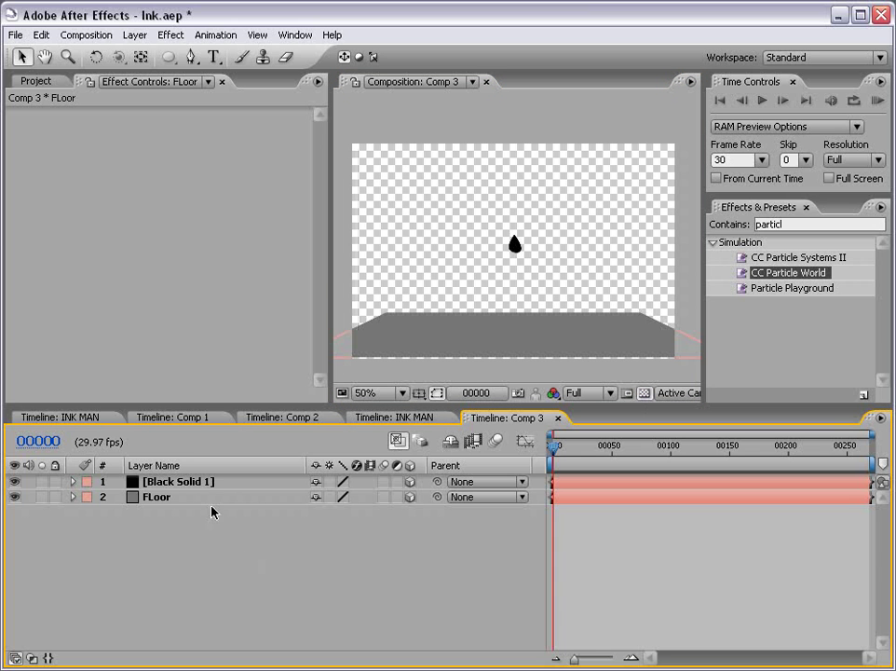
pyautogui.click(177, 481)
pyautogui.press('Return')
pyautogui.write('DR')
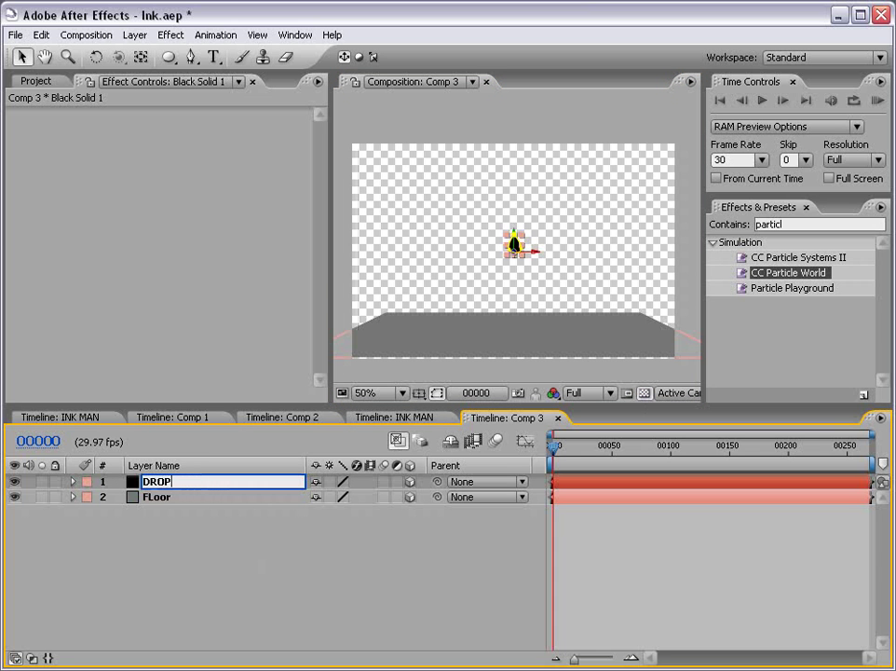
pyautogui.write('OP')
pyautogui.press('Return')
pyautogui.click(190, 537)
# Keyframe the DROP layer's Position at frame 0, placing the drop just above the frame at 360, -18, 0.
pyautogui.click(154, 483)
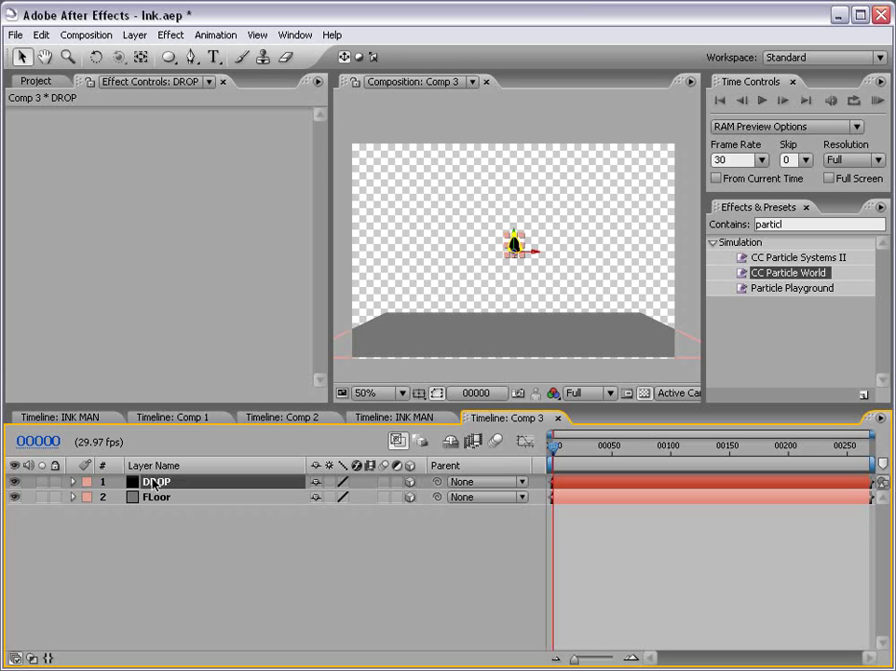
pyautogui.press('p')
pyautogui.click(120, 497)
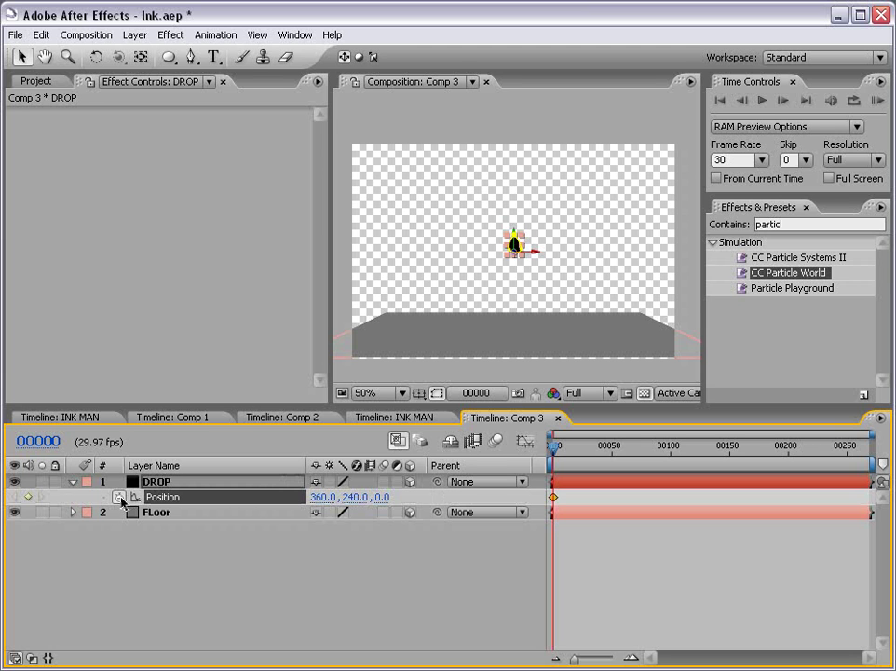
pyautogui.moveTo(513, 244); pyautogui.dragTo(512, 130)
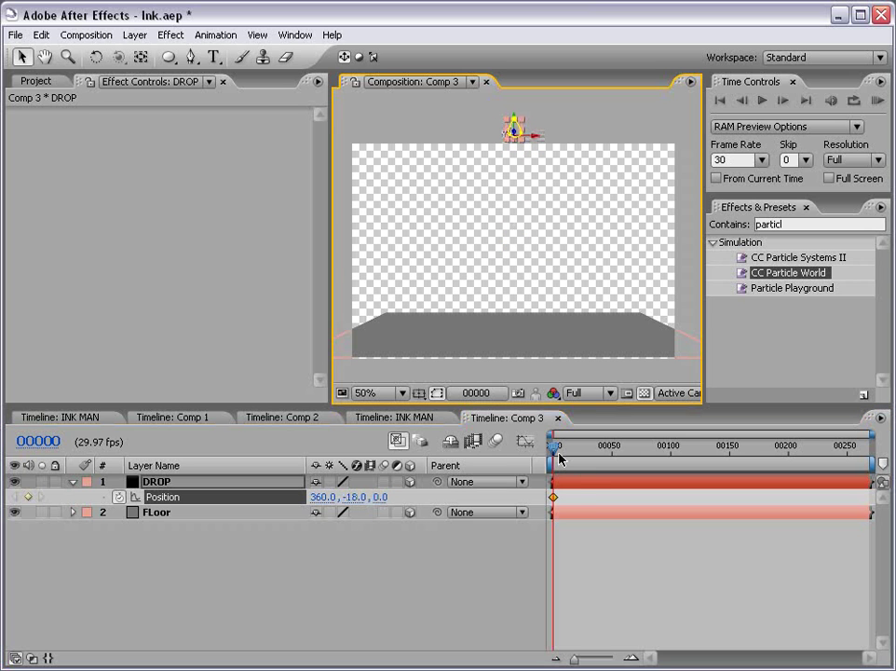
# At frame 24, move the DROP layer straight down onto the floor to keyframe its fall.
pyautogui.moveTo(558, 446); pyautogui.dragTo(581, 452)
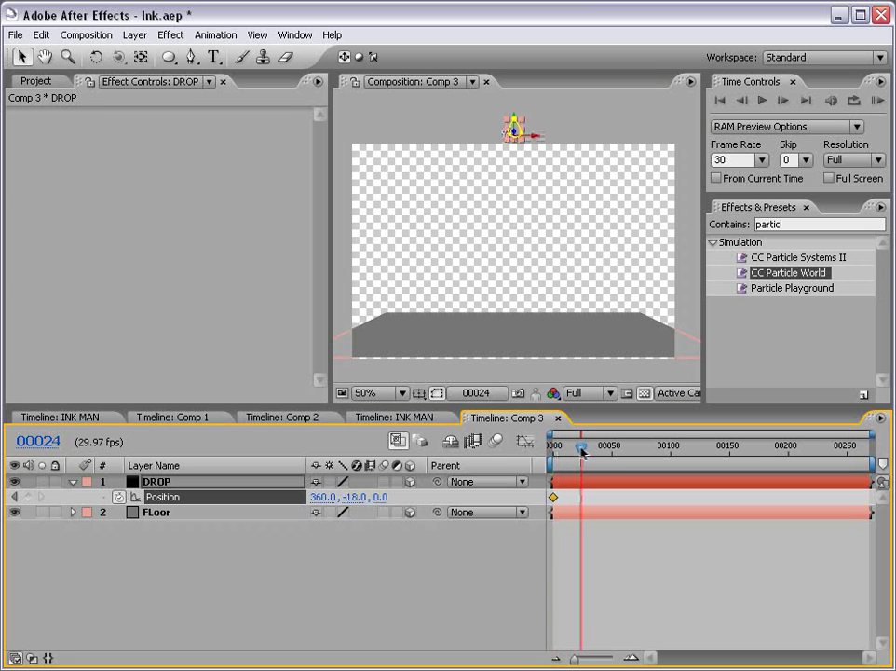
pyautogui.moveTo(514, 128); pyautogui.dragTo(480, 339)
pyautogui.click(654, 583)
# Enable motion blur for the DROP layer and the composition, and preview the drop's fall.
pyautogui.moveTo(589, 475); pyautogui.dragTo(560, 462)
pyautogui.click(385, 481)
pyautogui.click(494, 443)
pyautogui.press('KP_0')
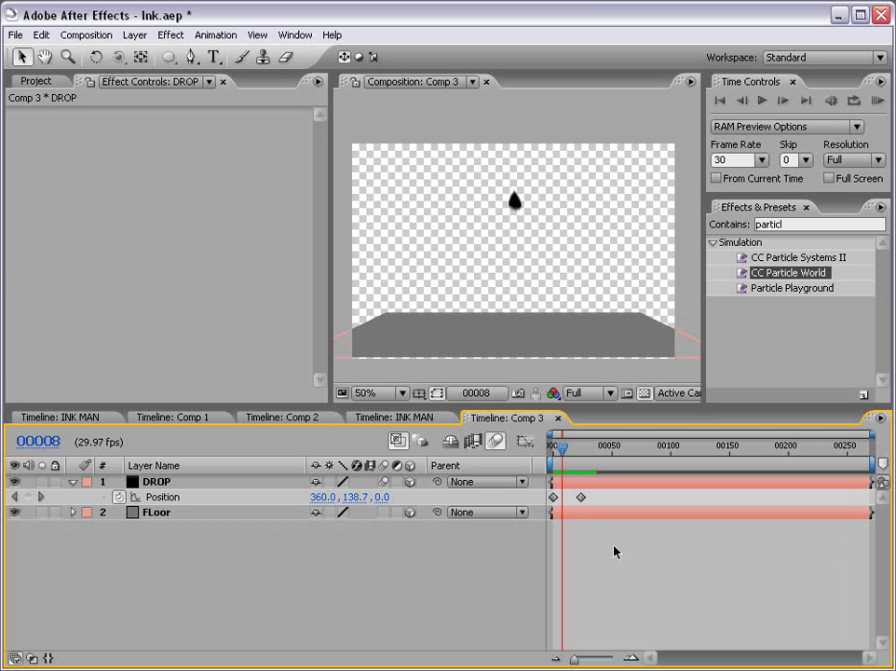
# Add the Ink (00128).psd splatter image from the project's ink folder to Comp 3 above the DROP layer.
pyautogui.click(35, 80)
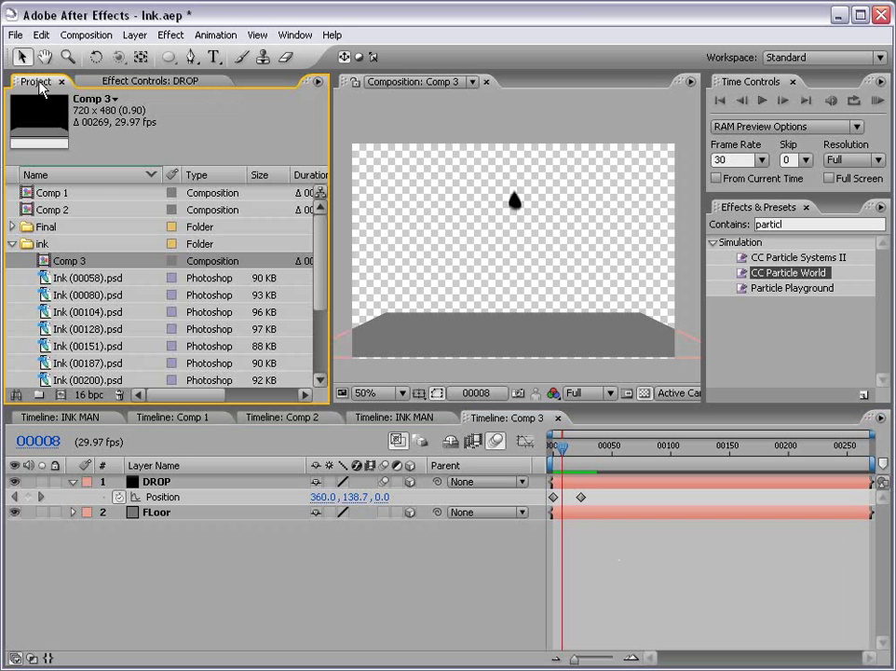
pyautogui.click(97, 328)
pyautogui.moveTo(87, 335)
pyautogui.mouseDown()
pyautogui.moveTo(420, 290)
pyautogui.moveTo(518, 256)
pyautogui.moveTo(520, 284)
pyautogui.mouseUp()
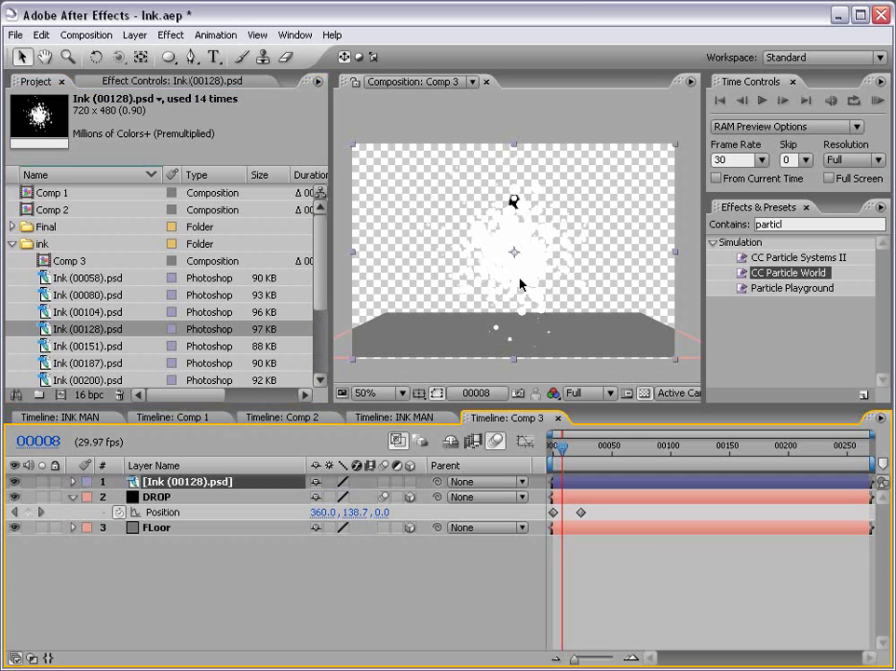
# Apply Hue/Saturation to the Ink (00128).psd layer and turn it black with Colorize on and Colorize Lightness at -100.
pyautogui.click(165, 37)
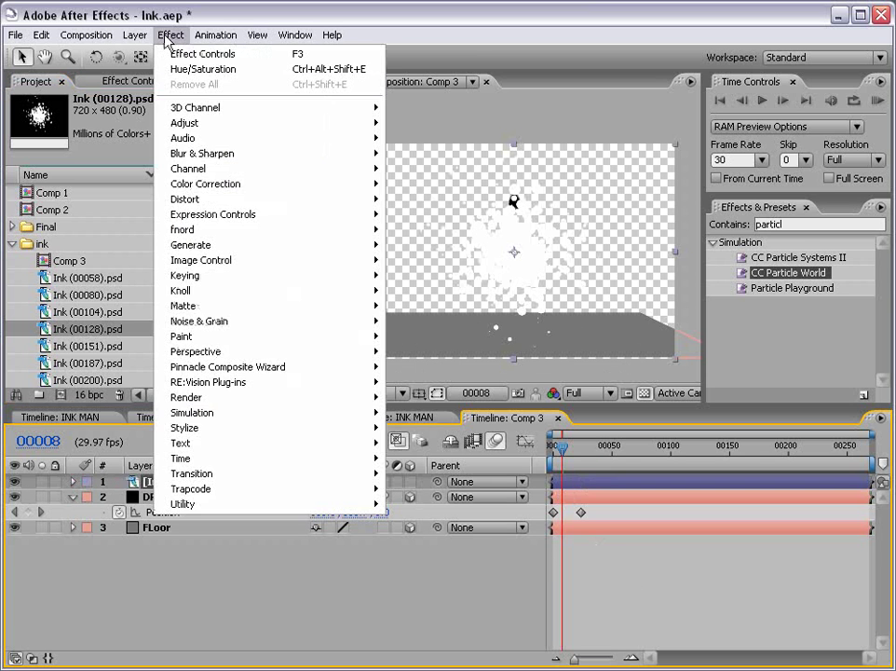
pyautogui.moveTo(200, 185)
pyautogui.click(453, 443)
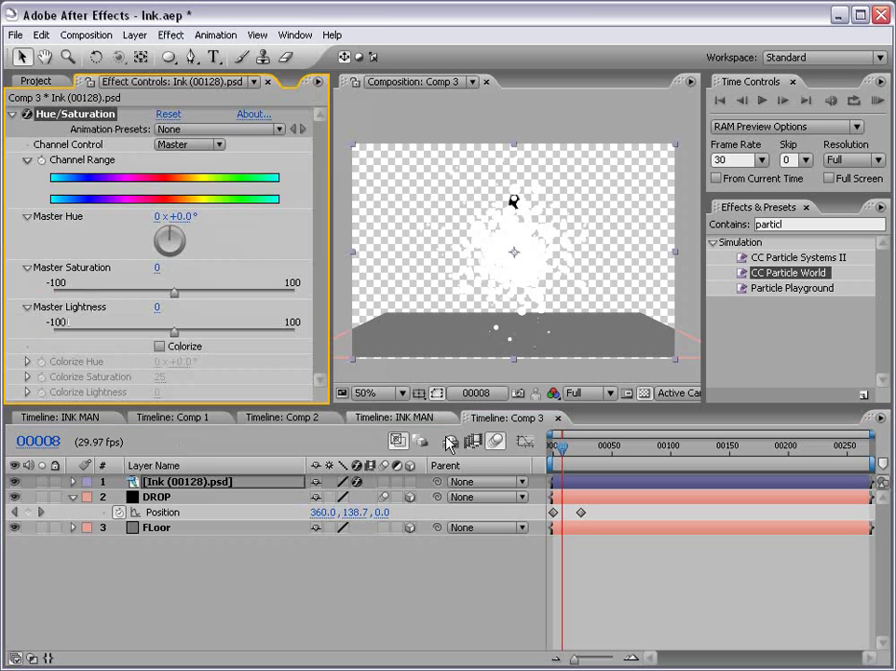
pyautogui.click(159, 347)
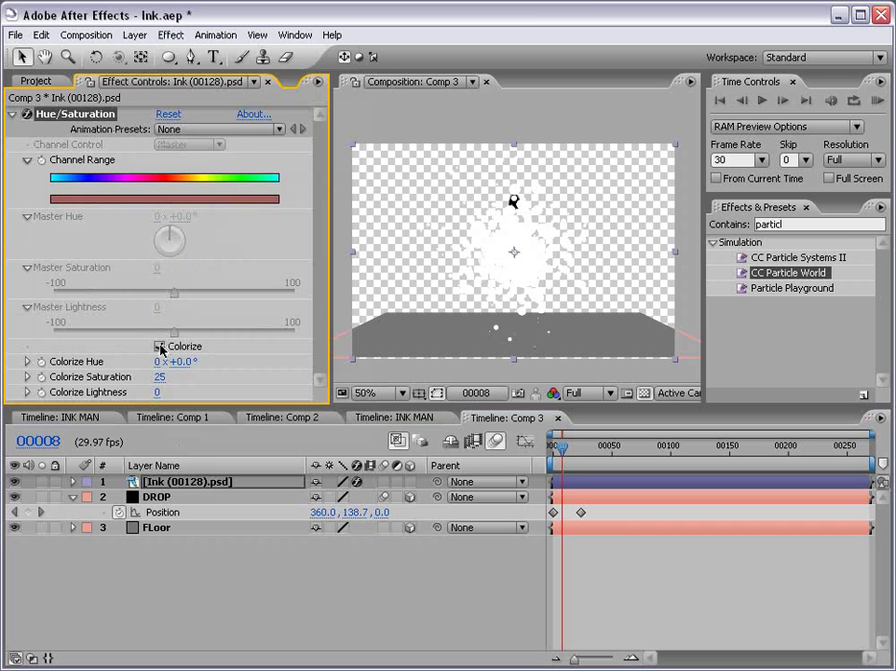
pyautogui.moveTo(157, 392); pyautogui.dragTo(80, 392)
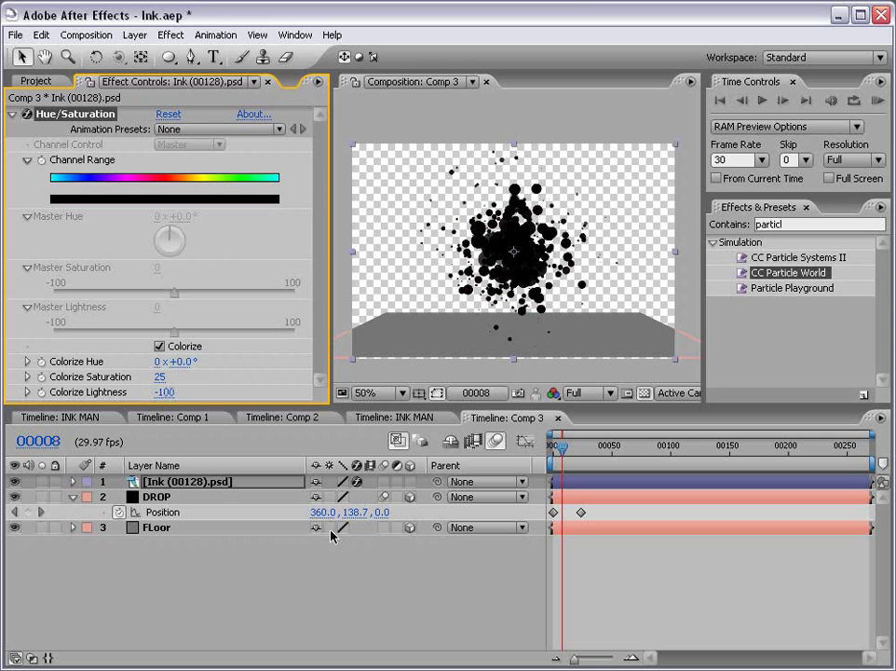
pyautogui.click(599, 593)
# Make the ink splatter layer 3D, rotate it to lie flat, and move it down onto the floor.
pyautogui.click(587, 481)
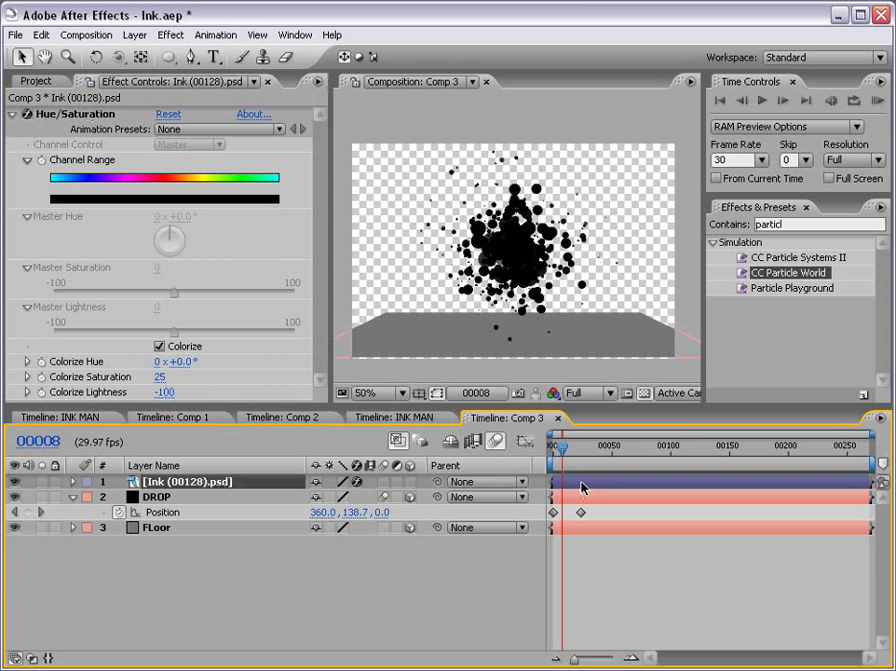
pyautogui.click(410, 482)
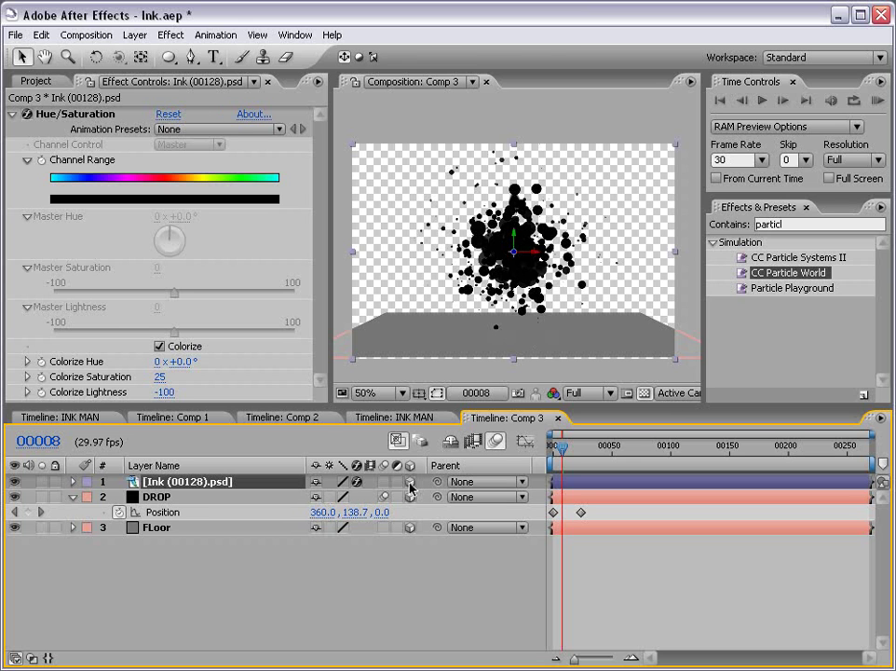
pyautogui.click(96, 57)
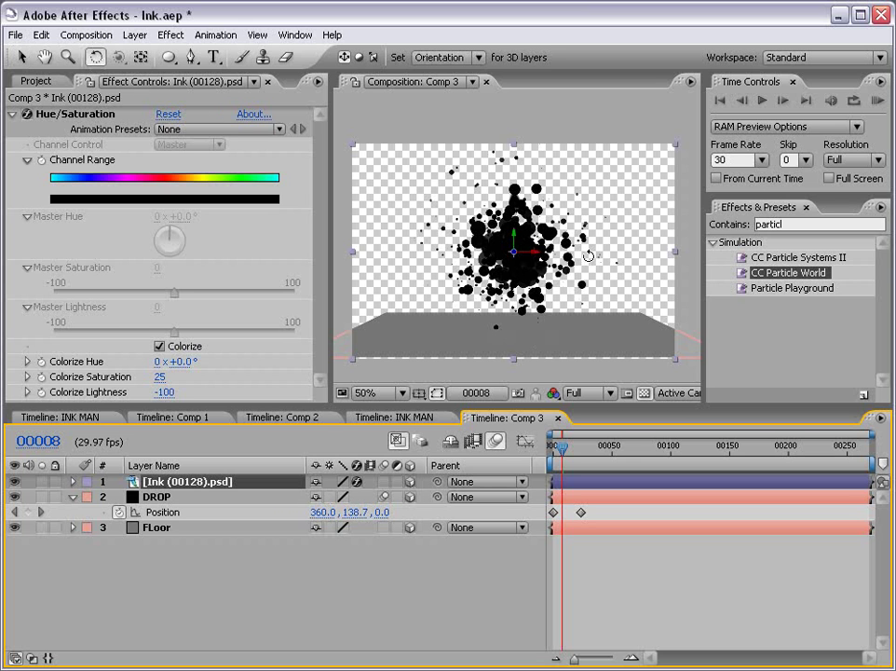
pyautogui.moveTo(526, 253); pyautogui.dragTo(525, 218)
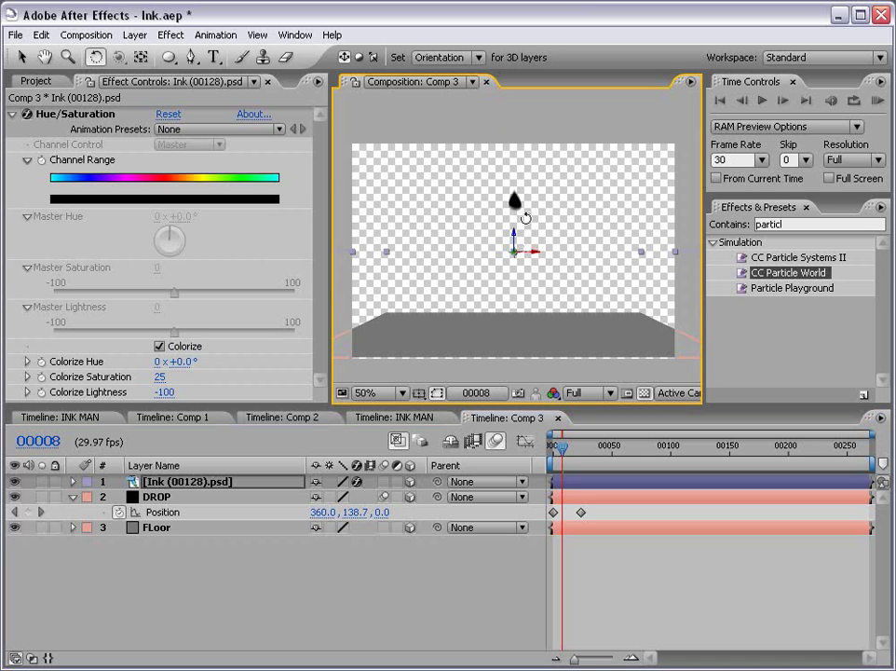
pyautogui.press('v')
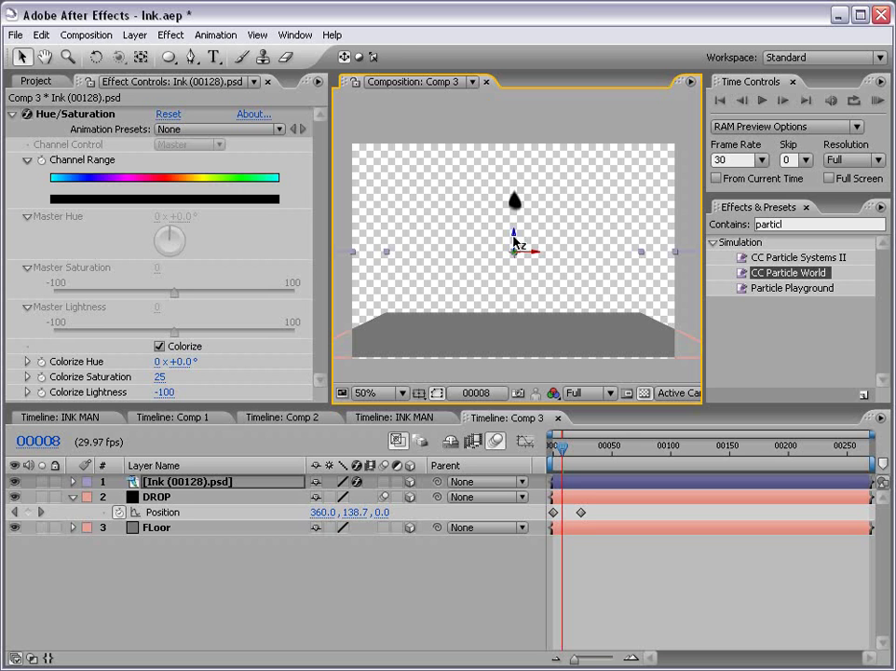
pyautogui.moveTo(513, 241)
pyautogui.mouseDown()
pyautogui.moveTo(514, 315)
pyautogui.moveTo(504, 320)
pyautogui.mouseUp()
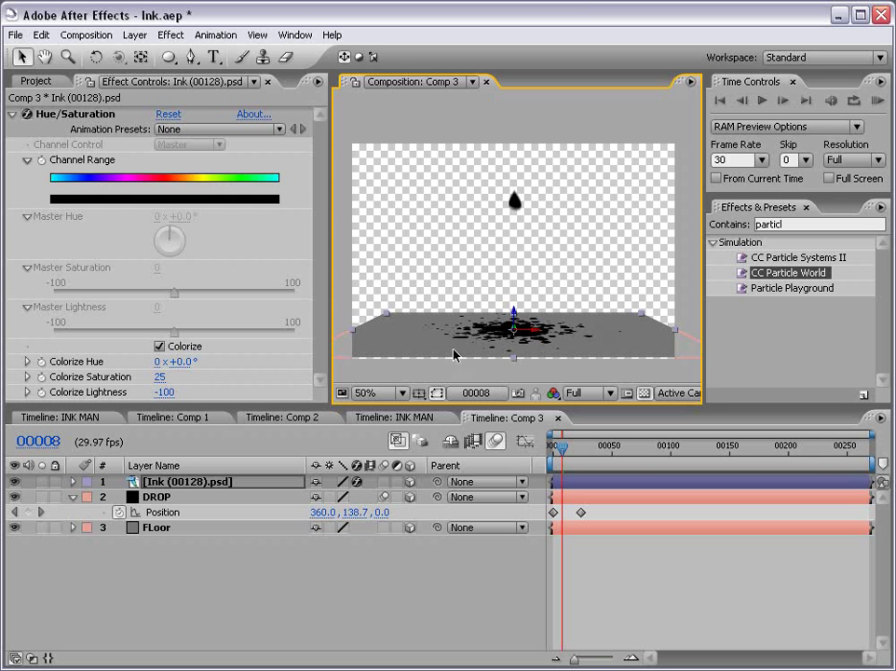
# Shift the ink splatter layer later in time so it starts as the drop reaches the floor, around frame 23.
pyautogui.moveTo(572, 450); pyautogui.dragTo(581, 456)
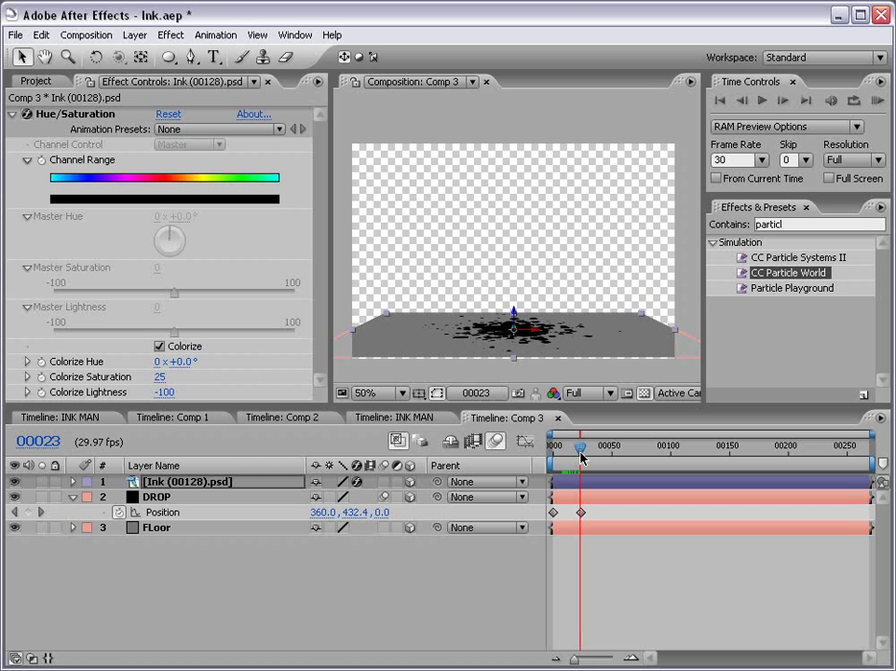
pyautogui.scroll(1, 520, 336)
pyautogui.press('space')
pyautogui.moveTo(518, 339); pyautogui.dragTo(520, 195)
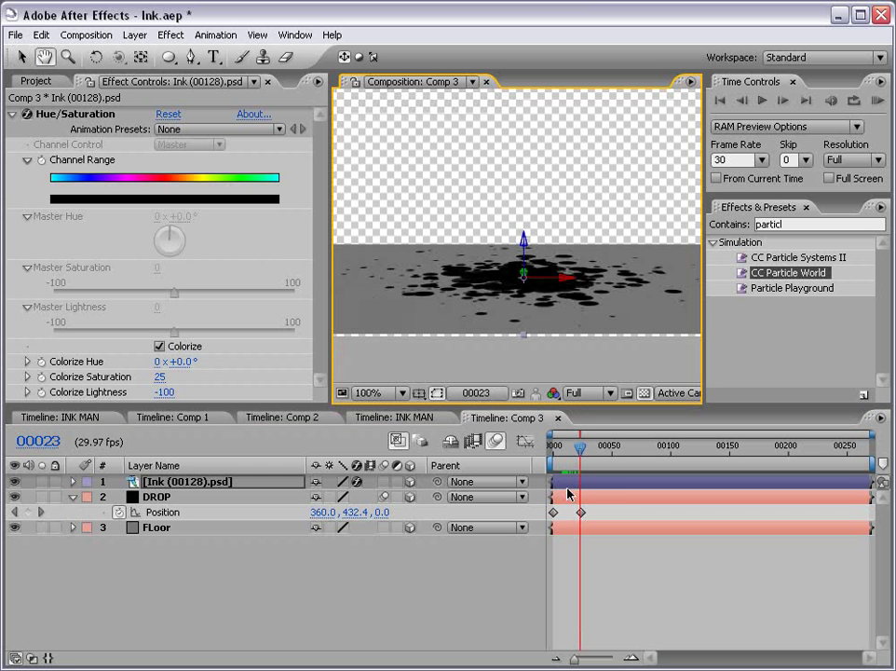
pyautogui.moveTo(568, 493); pyautogui.dragTo(595, 488)
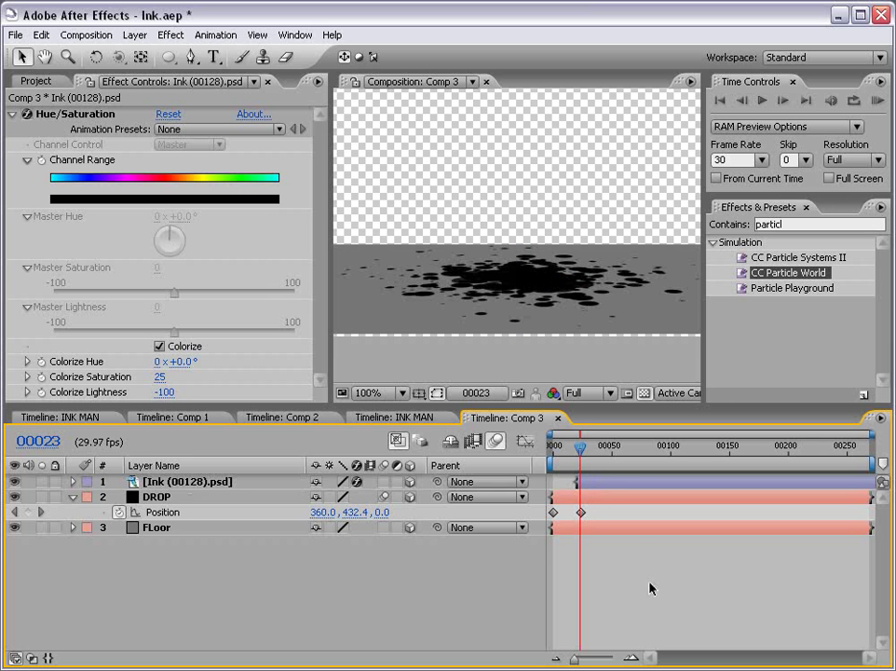
# Scale the ink splatter layer down to 55% and check its size on the floor.
pyautogui.press('s')
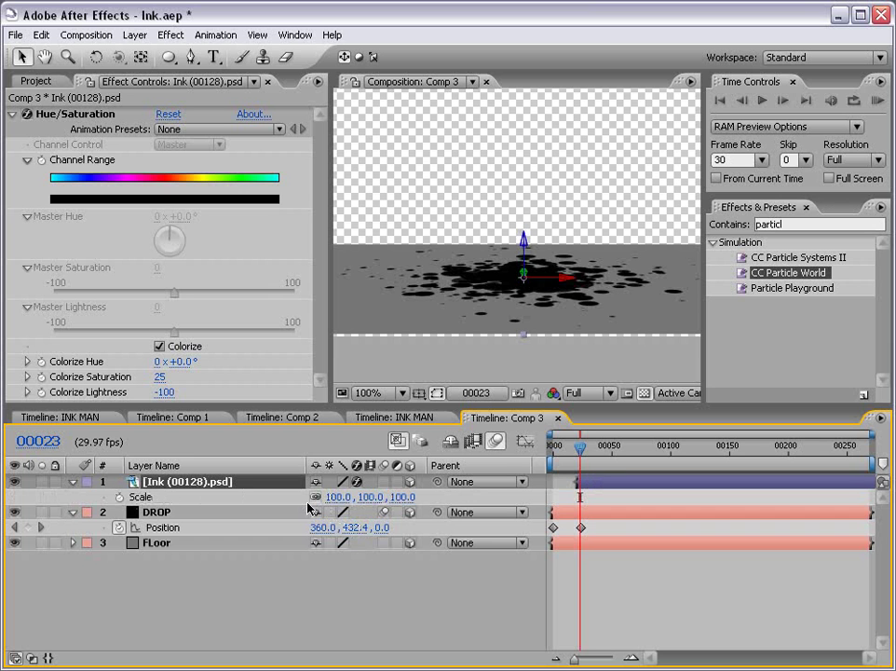
pyautogui.moveTo(341, 497); pyautogui.dragTo(300, 497)
pyautogui.click(591, 580)
pyautogui.scroll(-1, 536, 298)
pyautogui.scroll(1, 525, 265)
pyautogui.press('space')
pyautogui.moveTo(523, 258); pyautogui.dragTo(523, 288)
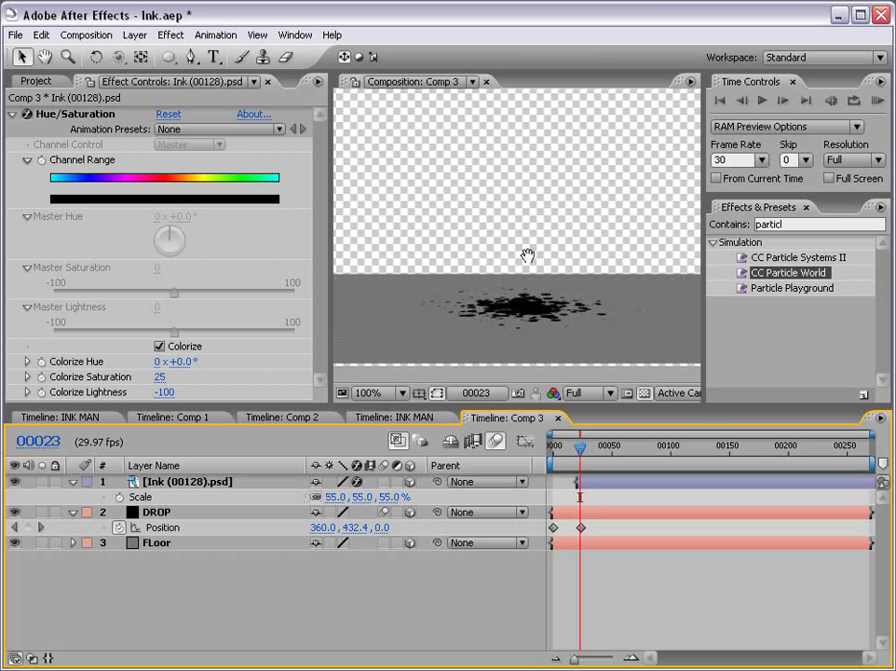
# Turn off 3D for the ink layer and draw an elliptical mask outward from the splatter's centre.
pyautogui.click(594, 483)
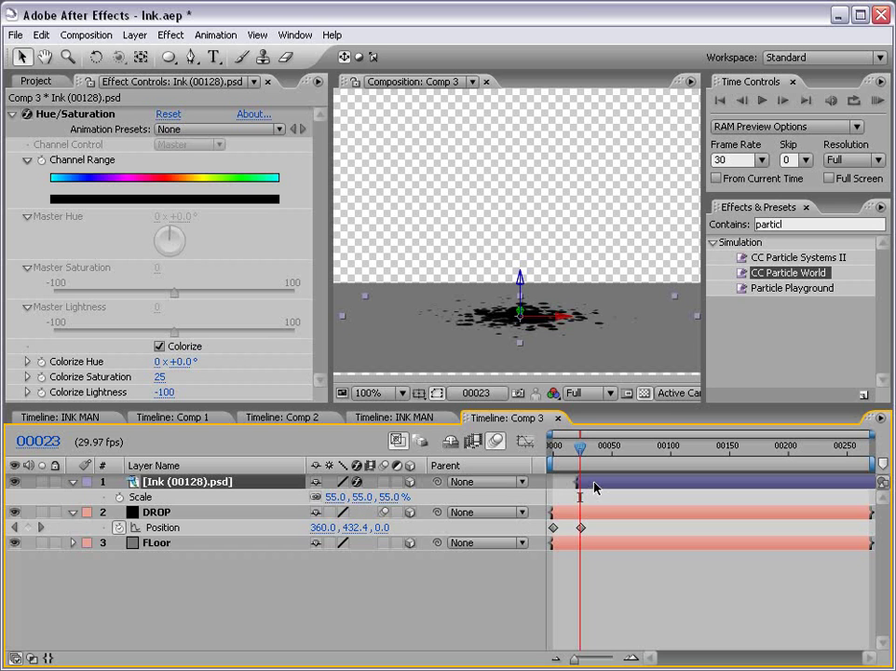
pyautogui.moveTo(170, 57); pyautogui.dragTo(191, 75)
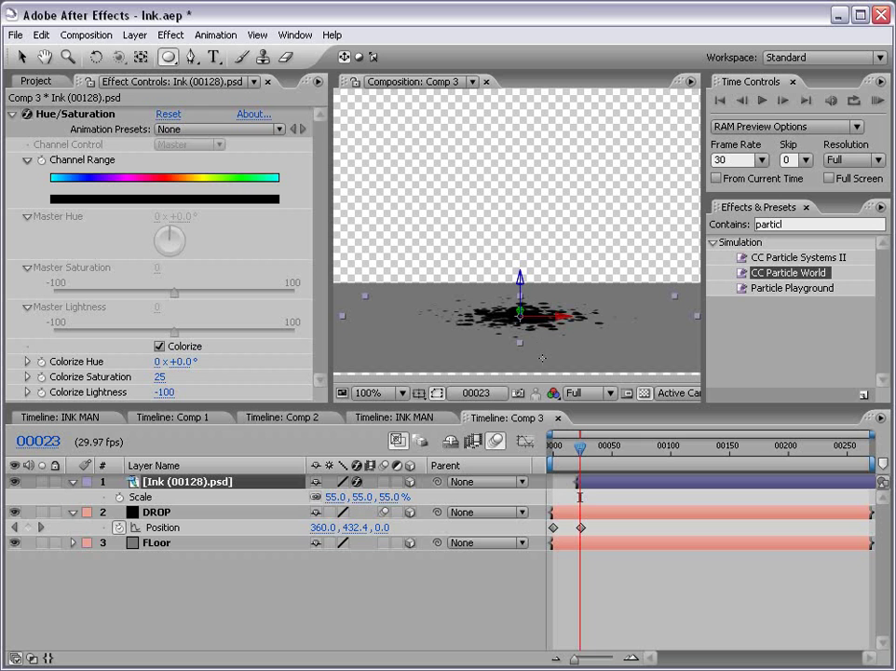
pyautogui.click(410, 485)
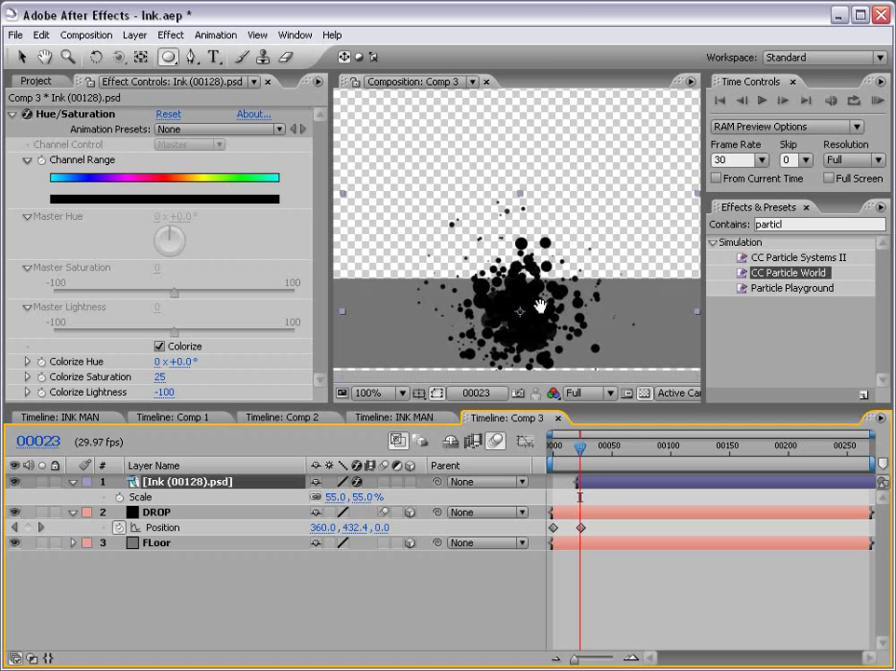
pyautogui.scroll(1, 530, 201)
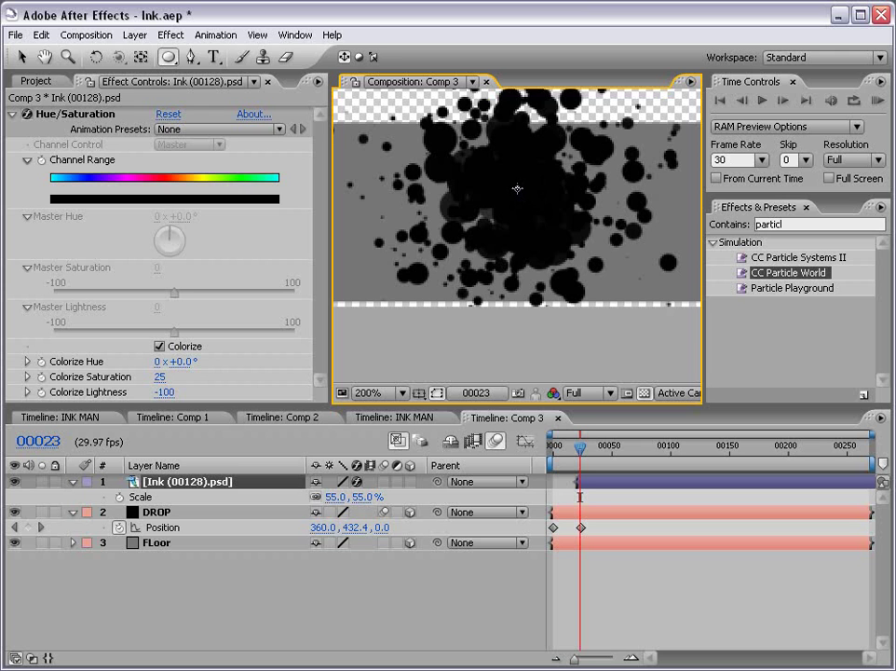
pyautogui.moveTo(515, 188)
pyautogui.mouseDown()
pyautogui.moveTo(548, 224)
pyautogui.moveTo(556, 252)
pyautogui.moveTo(612, 303)
pyautogui.moveTo(584, 284)
pyautogui.mouseUp()
# Reshape the ellipse mask into an irregular, star-like splat outline by adding and pulling in points along its edge.
pyautogui.moveTo(191, 57); pyautogui.dragTo(311, 108)
pyautogui.click(550, 246)
pyautogui.moveTo(551, 247); pyautogui.dragTo(528, 218)
pyautogui.moveTo(469, 238); pyautogui.dragTo(493, 189)
pyautogui.moveTo(562, 144); pyautogui.dragTo(523, 175)
pyautogui.click(648, 607)
pyautogui.scroll(-1, 561, 294)
pyautogui.press('space')
pyautogui.moveTo(562, 250); pyautogui.dragTo(541, 236)
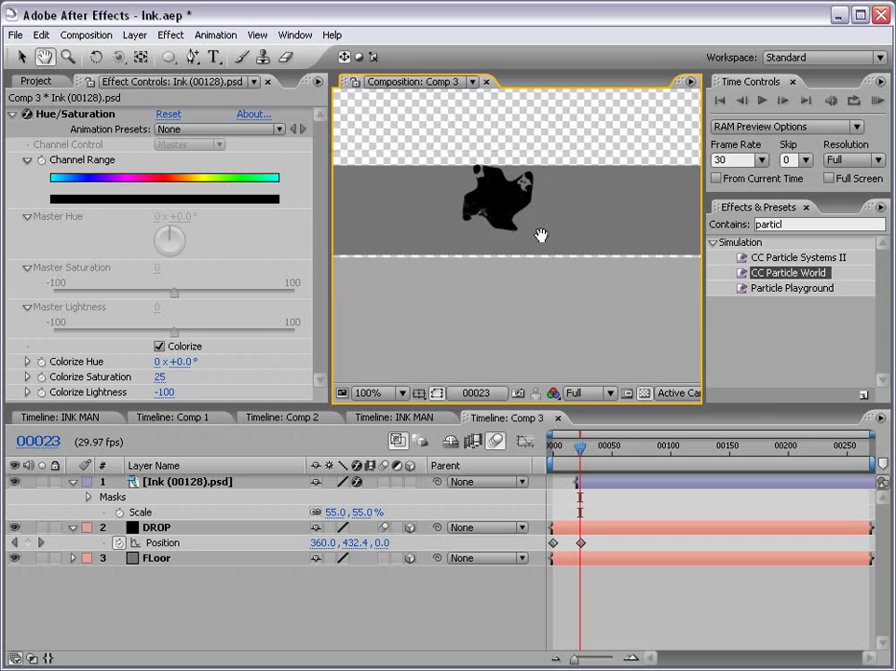
pyautogui.moveTo(484, 172); pyautogui.dragTo(482, 254)
pyautogui.scroll(1, 529, 280)
pyautogui.scroll(-1, 492, 191)
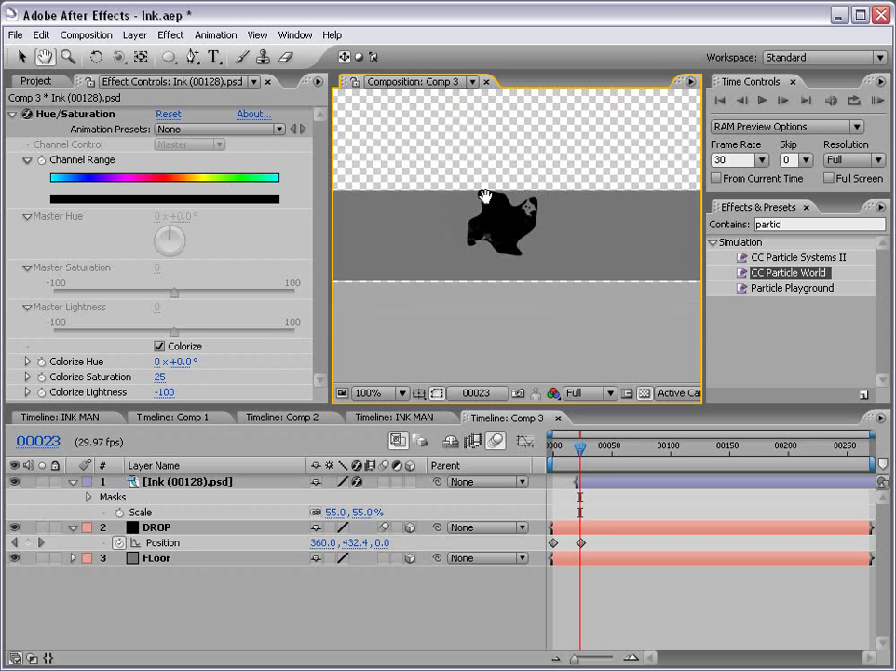
# Set the ink layer's Mask Expansion to -43 pixels and keyframe it at frame 23.
pyautogui.click(608, 484)
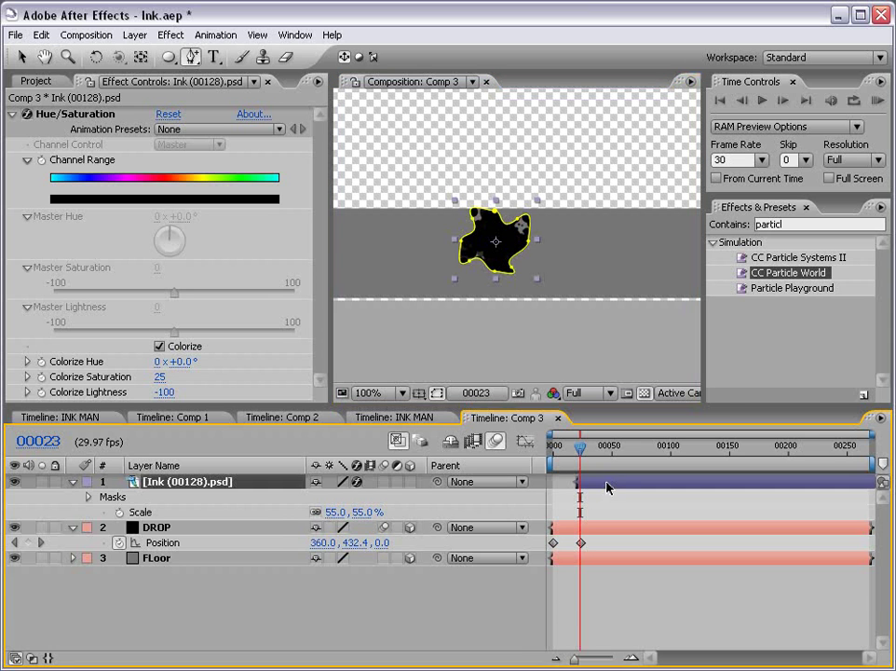
pyautogui.press('m')
pyautogui.press('m')
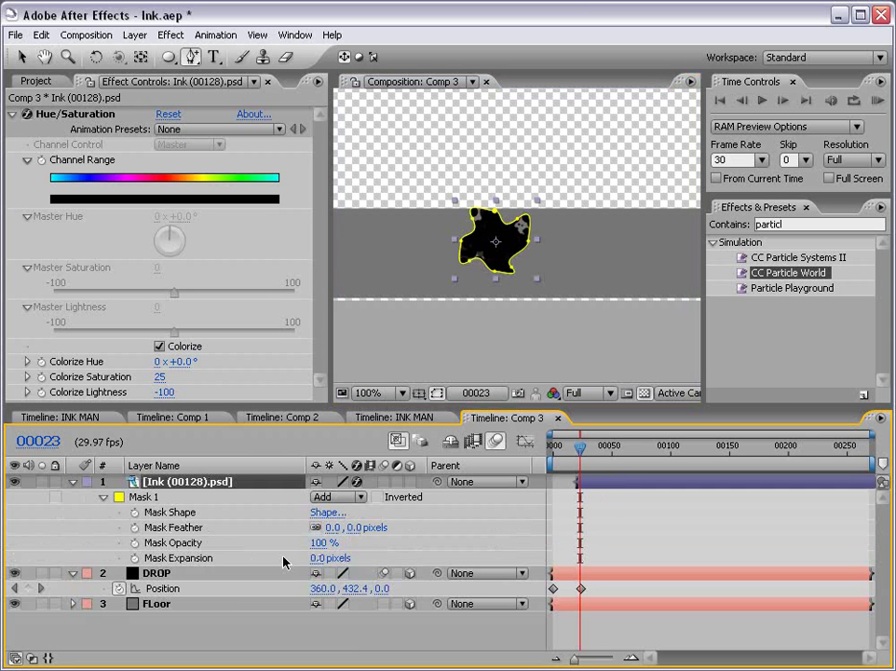
pyautogui.moveTo(317, 558); pyautogui.dragTo(283, 560)
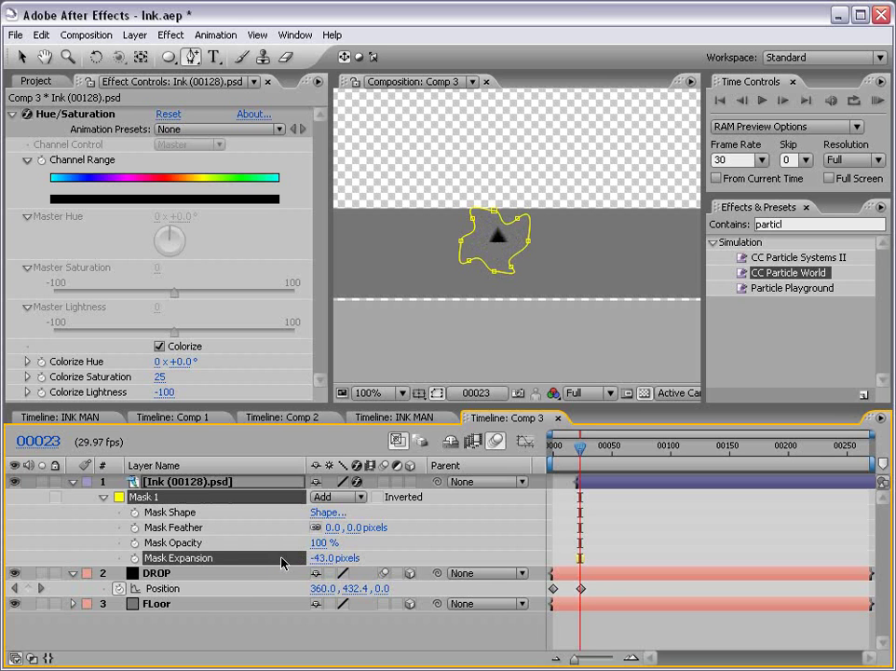
pyautogui.click(134, 558)
# At frame 30, keyframe Mask Expansion at 145 pixels to reveal the full splatter, and scrub through the growth.
pyautogui.press('pagedown')
pyautogui.press('pagedown')
pyautogui.press('pagedown')
pyautogui.press('pagedown')
pyautogui.press('pagedown')
pyautogui.press('pagedown')
pyautogui.press('pagedown')
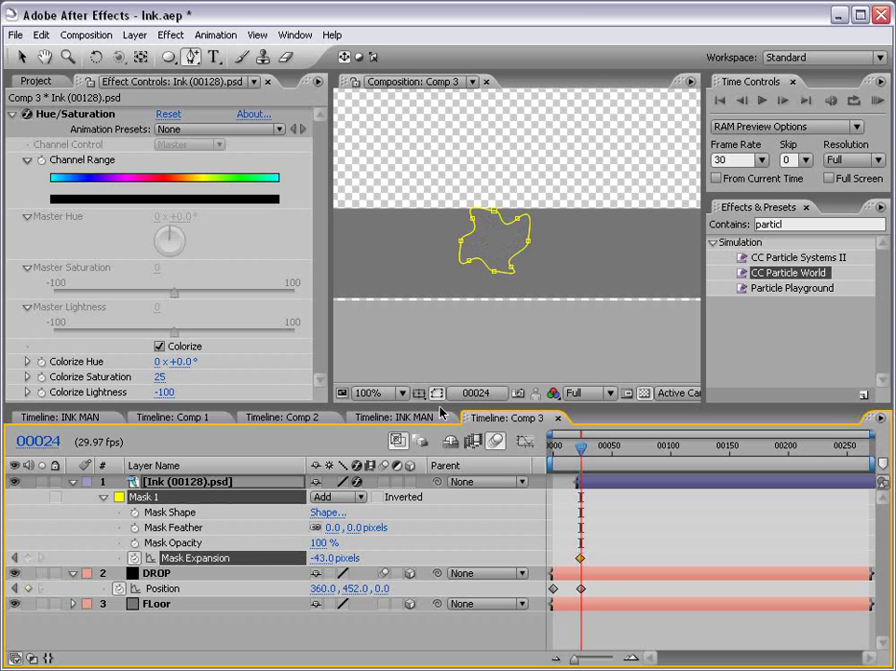
pyautogui.moveTo(364, 557); pyautogui.dragTo(469, 535)
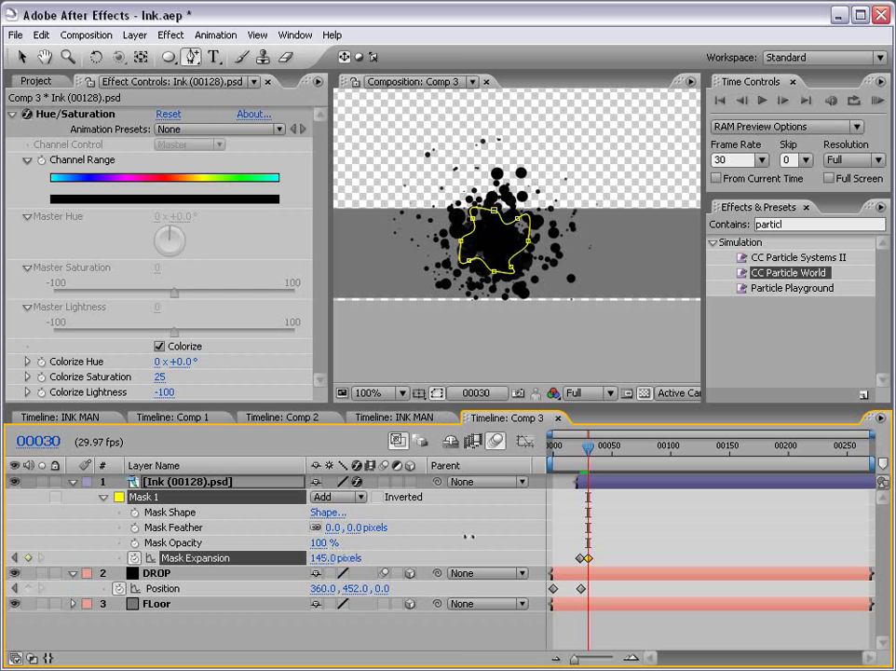
pyautogui.moveTo(588, 454)
pyautogui.mouseDown()
pyautogui.moveTo(575, 454)
pyautogui.moveTo(586, 450)
pyautogui.mouseUp()
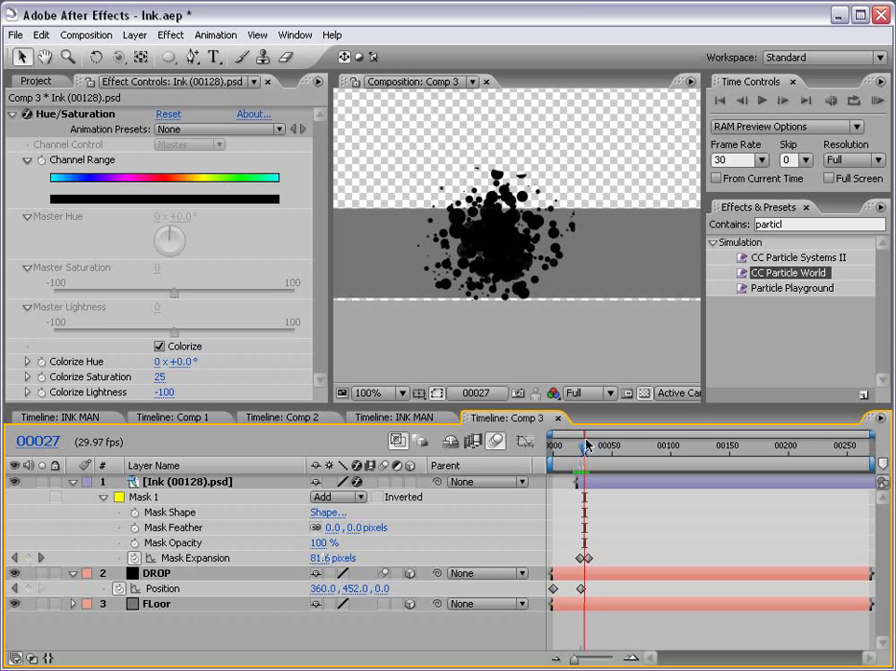
# Make the masked ink layer 3D again and rotate it to lie flat on the floor.
pyautogui.click(410, 482)
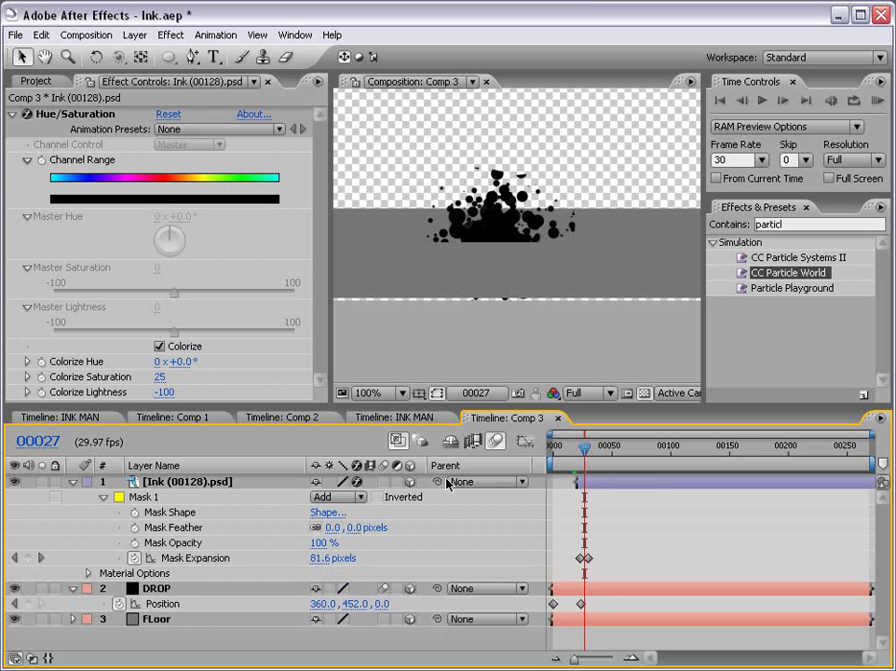
pyautogui.click(589, 482)
pyautogui.press('w')
pyautogui.moveTo(517, 242); pyautogui.dragTo(514, 207)
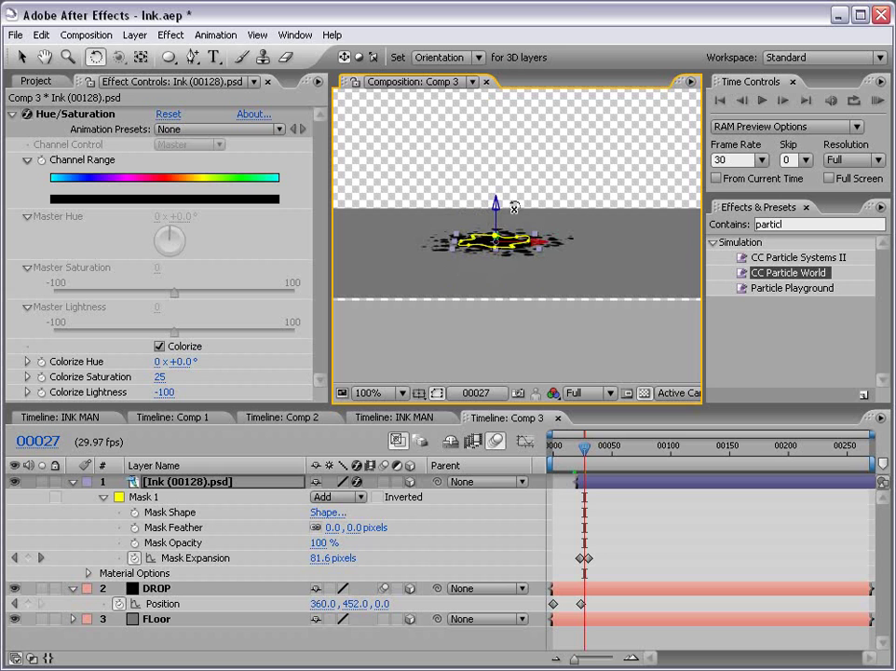
pyautogui.click(616, 520)
# Shift the ink layer two frames earlier so the splatter begins just before the drop lands, checking the frames around impact.
pyautogui.moveTo(585, 451)
pyautogui.mouseDown()
pyautogui.moveTo(573, 452)
pyautogui.moveTo(615, 484)
pyautogui.moveTo(600, 486)
pyautogui.mouseUp()
pyautogui.press('=')
pyautogui.press('=')
pyautogui.press('=')
pyautogui.click(599, 514)
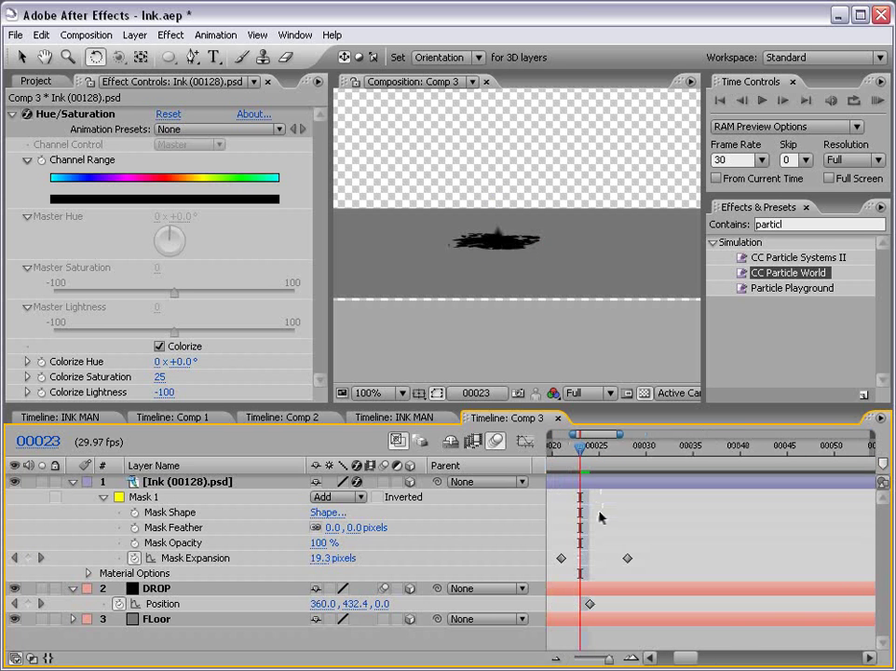
pyautogui.press('pageup')
pyautogui.press('pageup')
pyautogui.press('pagedown')
pyautogui.press('pagedown')
# Preview the drop's fall and splatter in an enlarged composition view, then restore the normal layout.
pyautogui.press('`')
pyautogui.press('/')
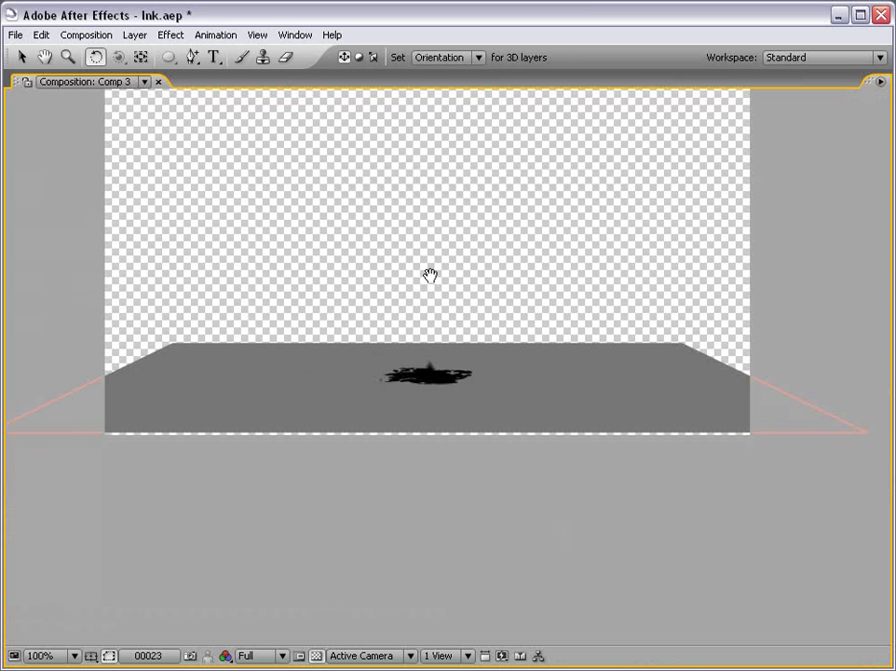
pyautogui.press('space')
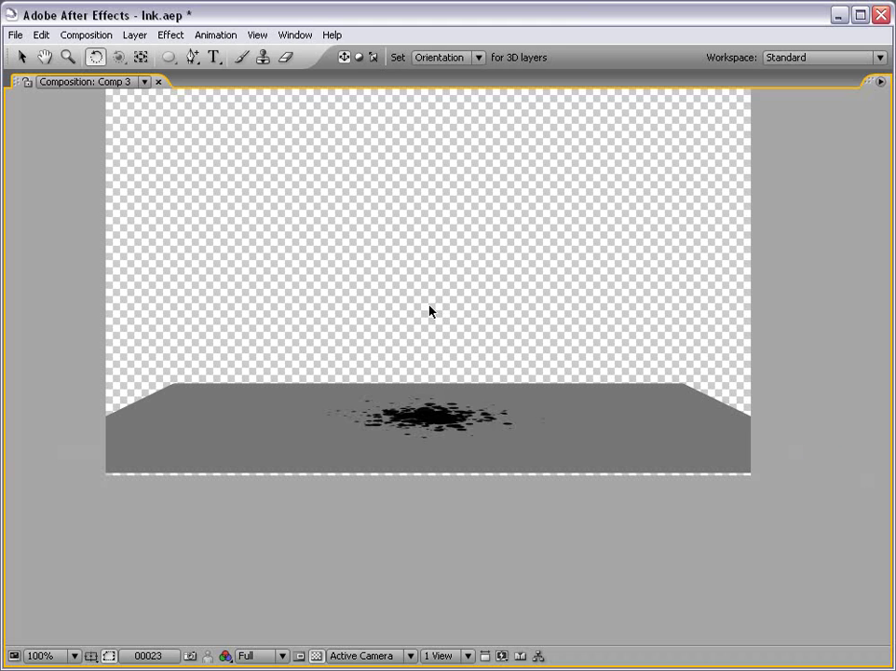
pyautogui.press('`')
pyautogui.press(',')
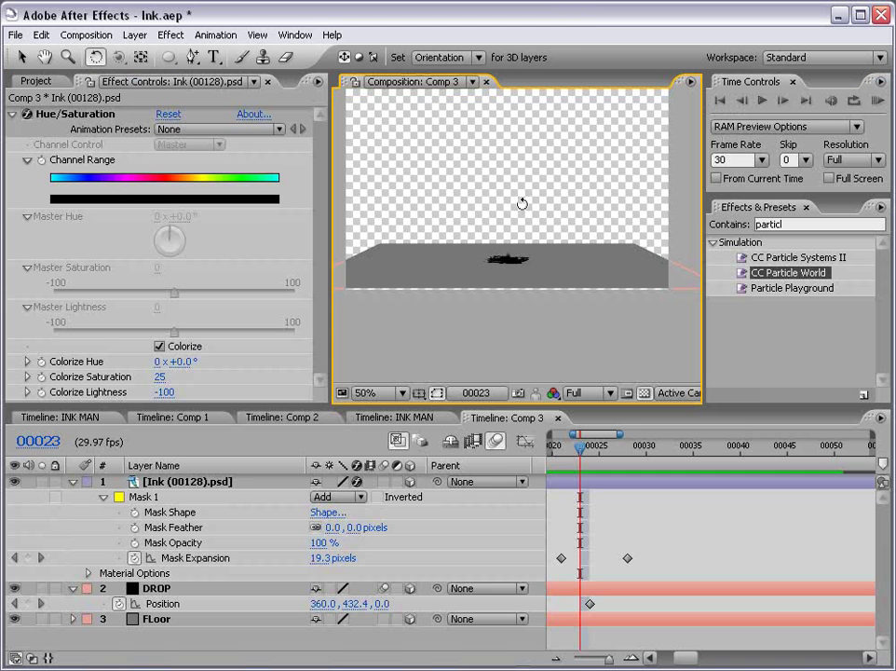
# Add a new camera with the 35mm preset to Comp 3.
pyautogui.click(134, 35)
pyautogui.moveTo(344, 54)
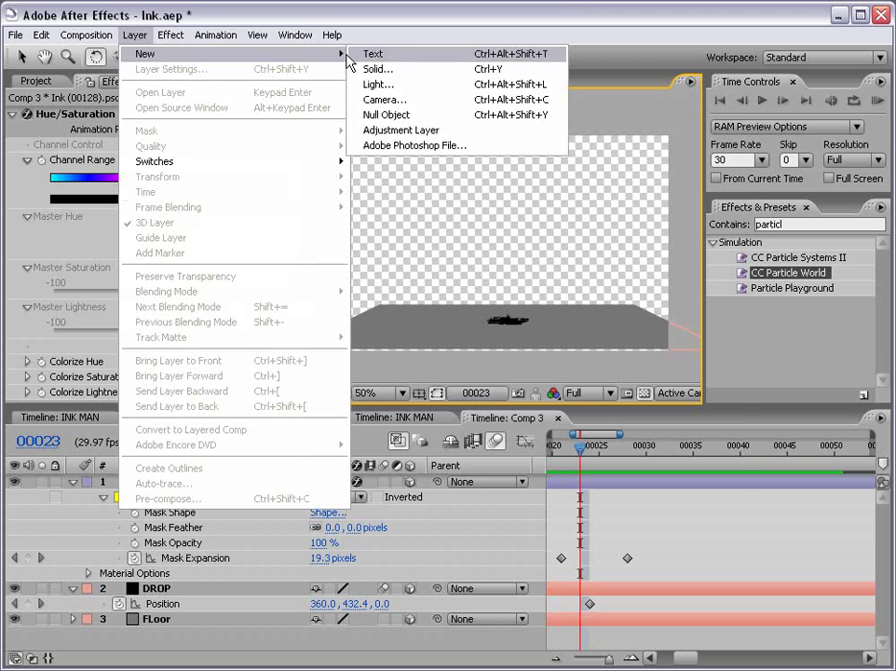
pyautogui.click(398, 100)
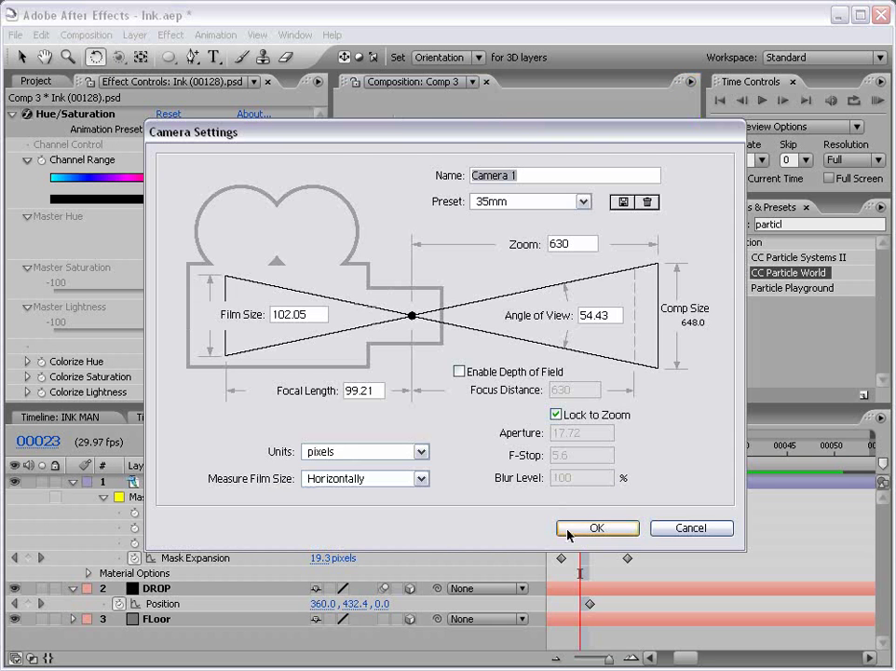
pyautogui.click(592, 526)
# At frame 0, orbit the camera to an angled view of the floor and start keyframing its Position.
pyautogui.click(118, 56)
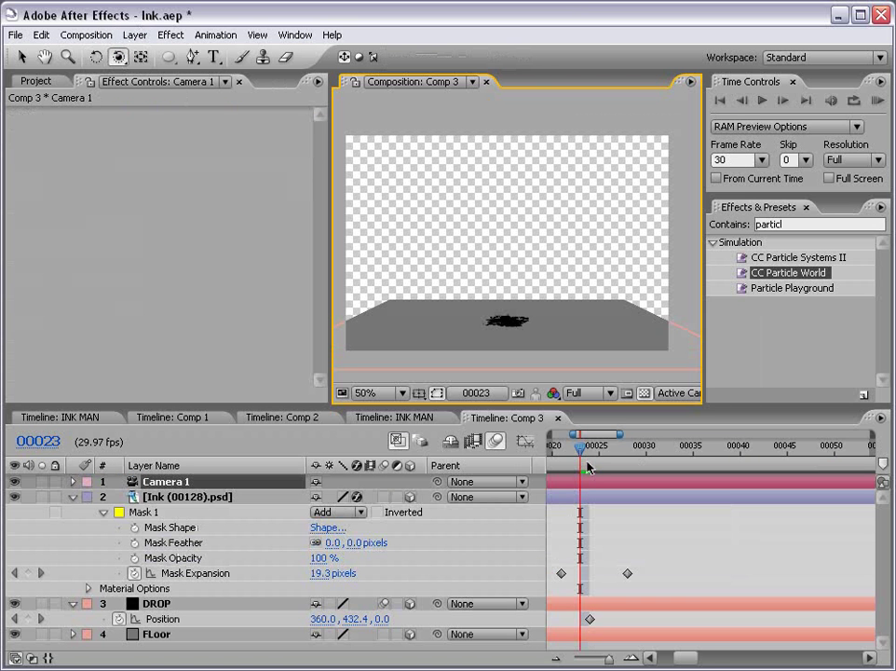
pyautogui.press('-')
pyautogui.press('-')
pyautogui.press('-')
pyautogui.moveTo(581, 450); pyautogui.dragTo(550, 450)
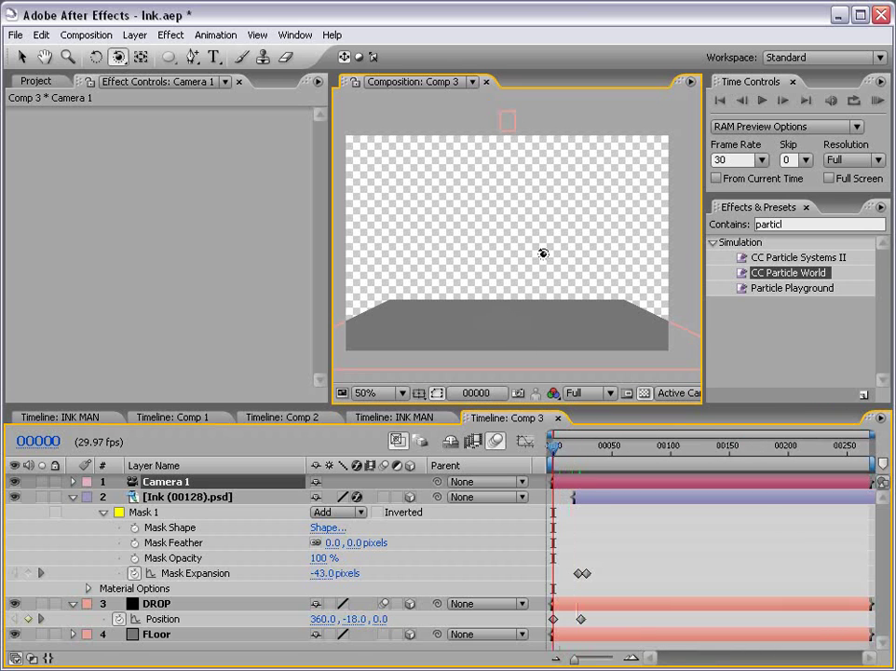
pyautogui.moveTo(542, 252); pyautogui.dragTo(486, 264)
pyautogui.click(171, 482)
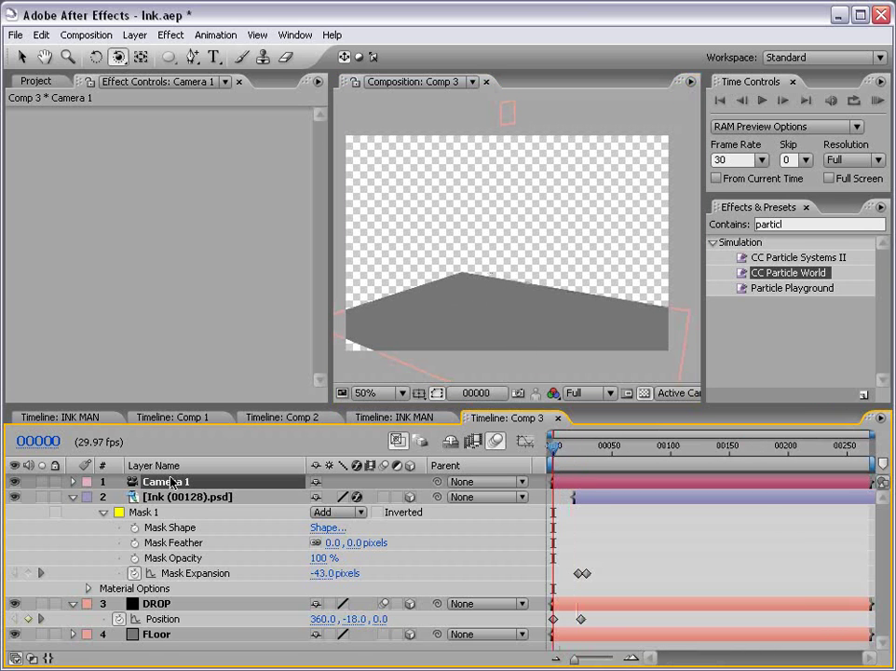
pyautogui.press('p')
pyautogui.click(119, 497)
# At about frame 43, orbit the camera around to the floor's other side and track it to reframe the splatter, at Position about 210, 217, -621.
pyautogui.moveTo(553, 447); pyautogui.dragTo(604, 450)
pyautogui.moveTo(582, 321); pyautogui.dragTo(545, 306)
pyautogui.moveTo(118, 56); pyautogui.dragTo(181, 74)
pyautogui.moveTo(576, 309); pyautogui.dragTo(581, 278)
# End the work area at frame 58 and apply Easy Ease to both camera Position keyframes.
pyautogui.moveTo(610, 464)
pyautogui.mouseDown()
pyautogui.moveTo(554, 459)
pyautogui.moveTo(621, 451)
pyautogui.mouseUp()
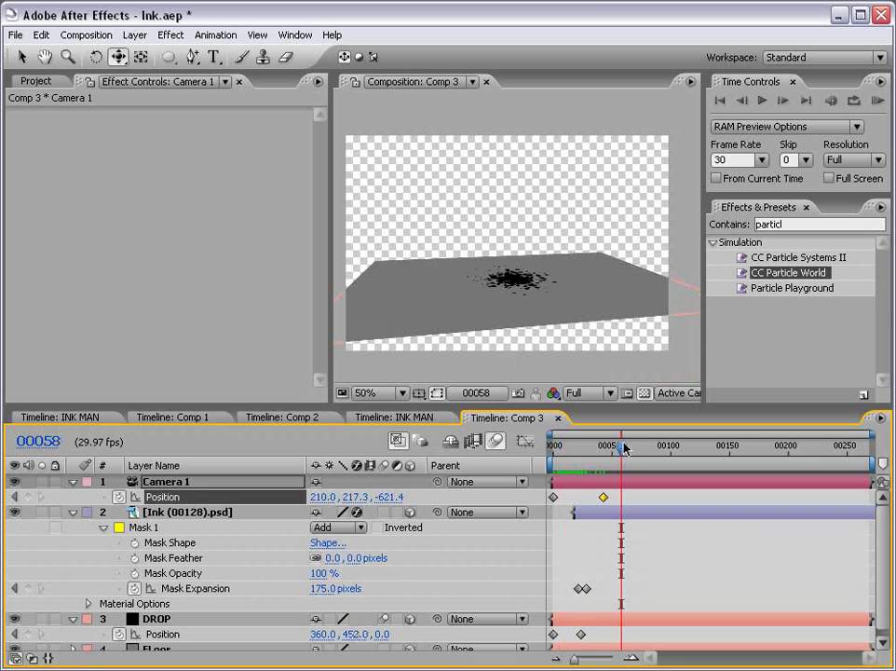
pyautogui.click(175, 497)
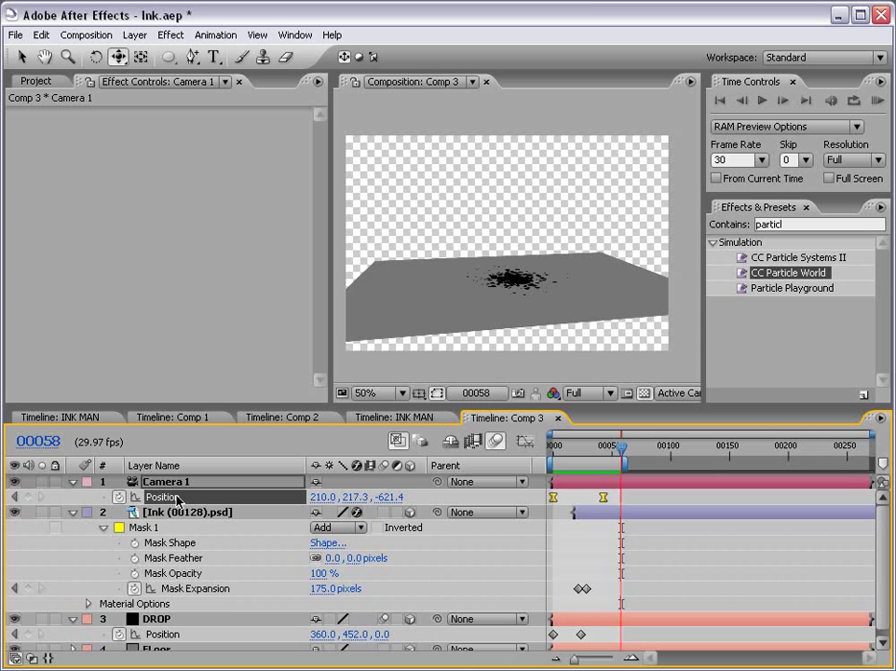
pyautogui.press('v')
pyautogui.click(667, 549)
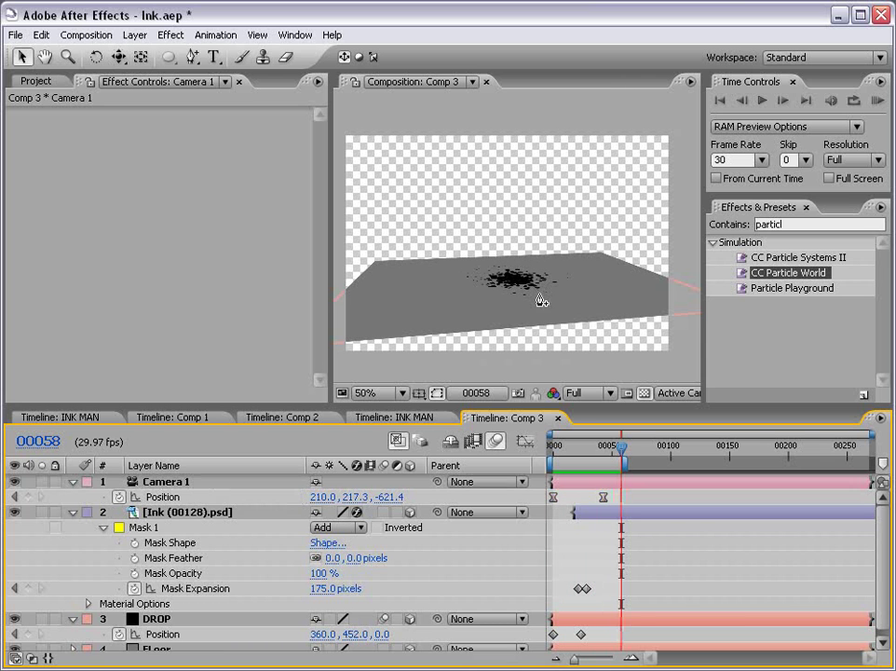
# Turn off the transparency grid, and play back the ink drop shot in Comp 1 for comparison.
pyautogui.click(644, 392)
pyautogui.click(202, 420)
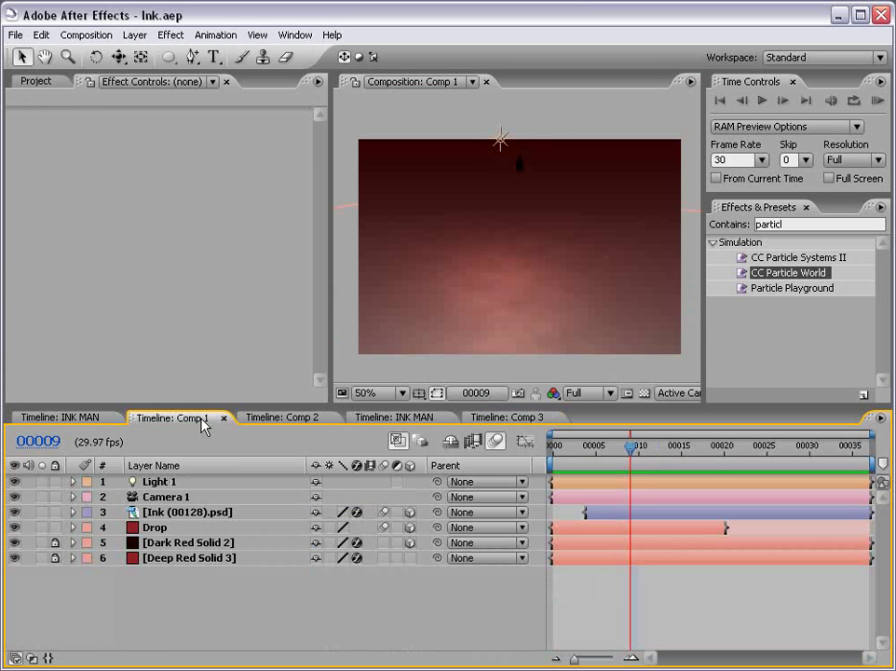
pyautogui.press('space')
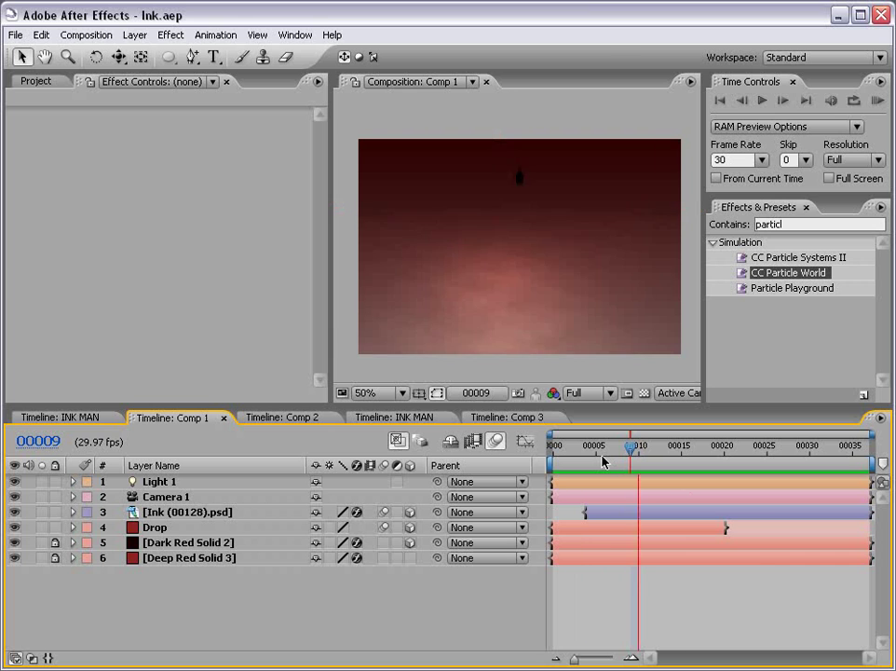